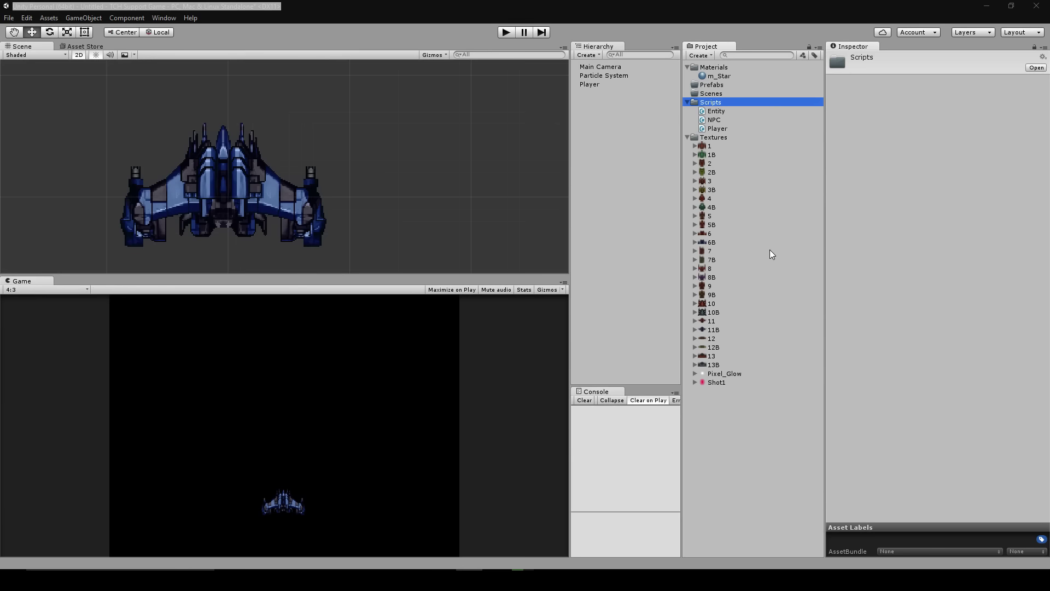
Play-test the game, moving the player ship left and right, then stop it.
left_click(507, 32)
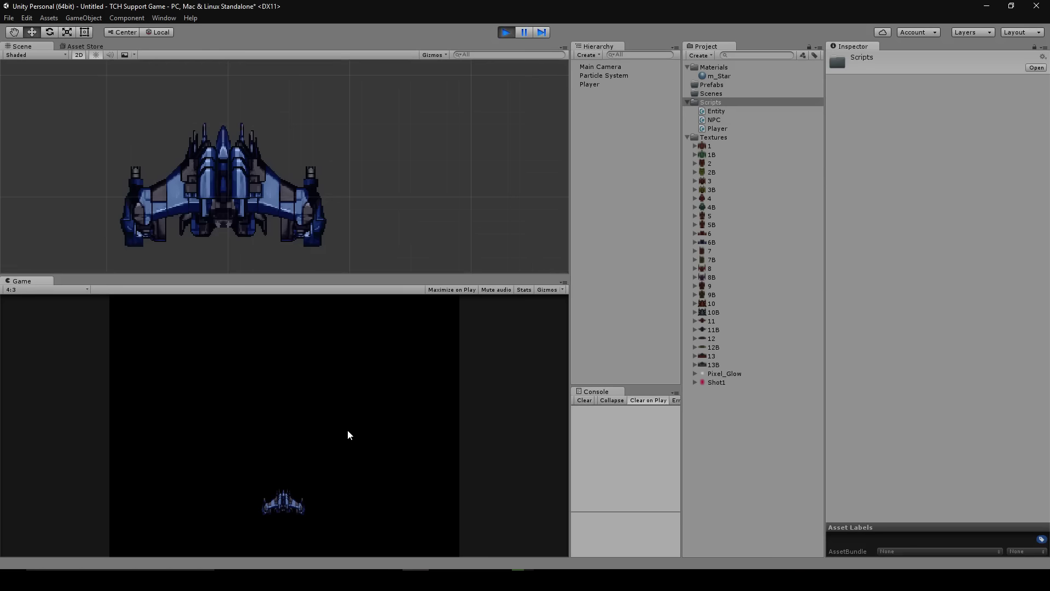
key("Left")
key("Right")
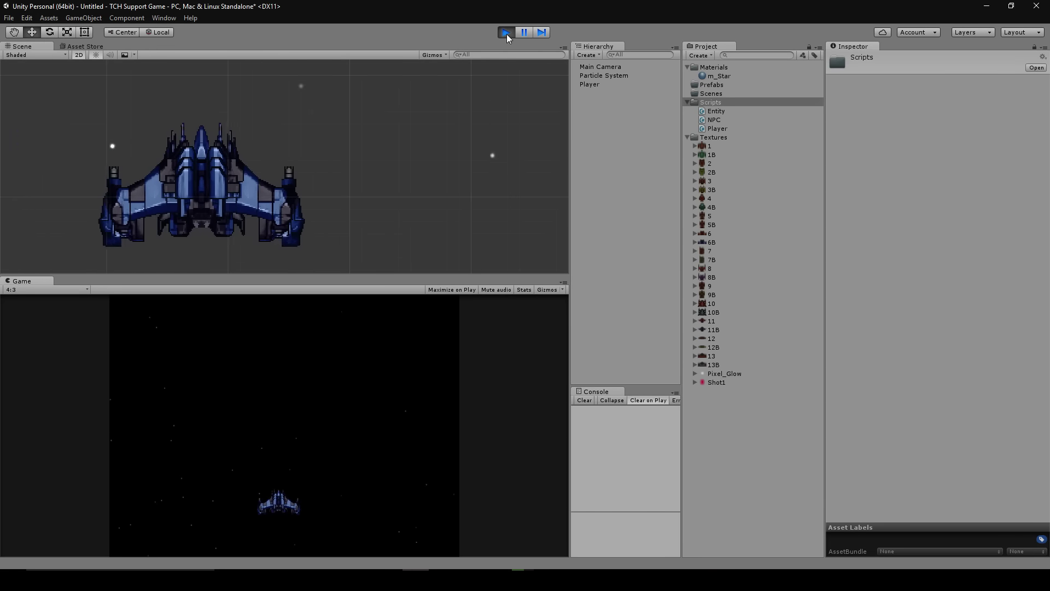
left_click(506, 32)
Create a new C# script named Weapon in the Scripts folder.
left_click(715, 96)
left_click(721, 103)
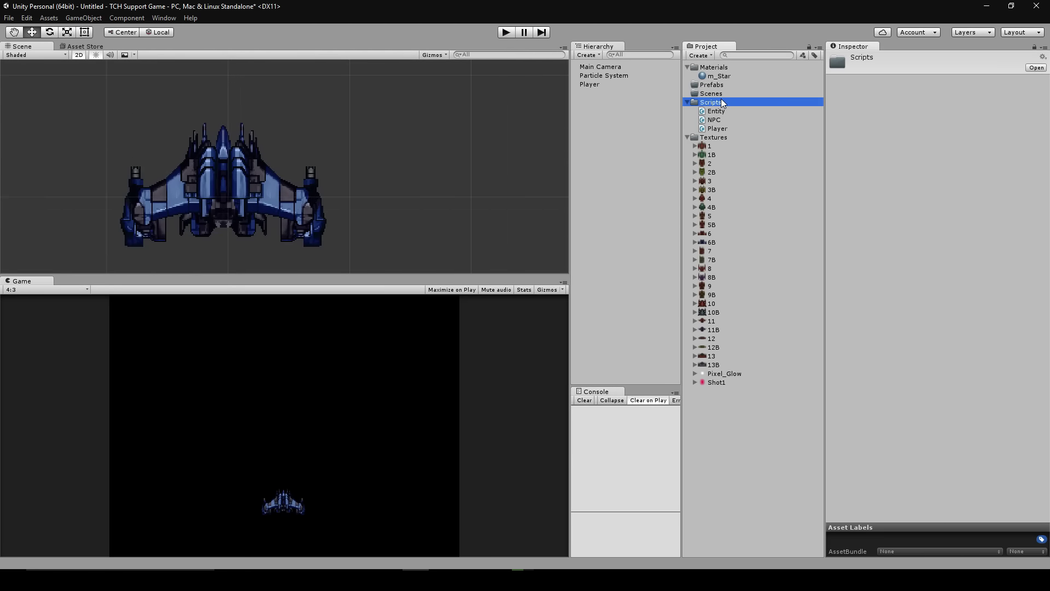
right_click(722, 103)
mouse_move(830, 108)
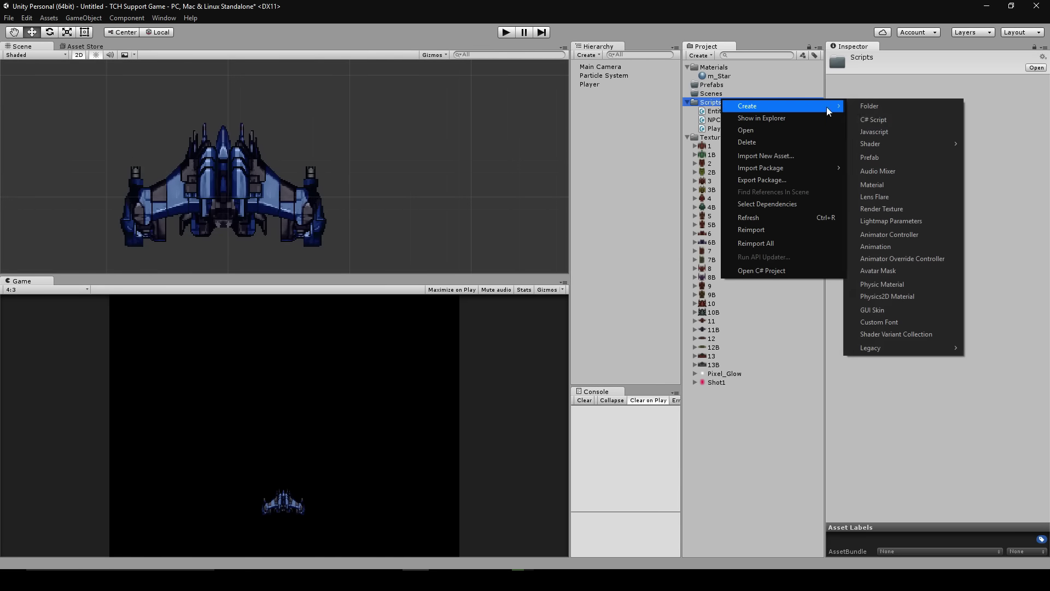
left_click(885, 118)
type("Weapon")
key("Return")
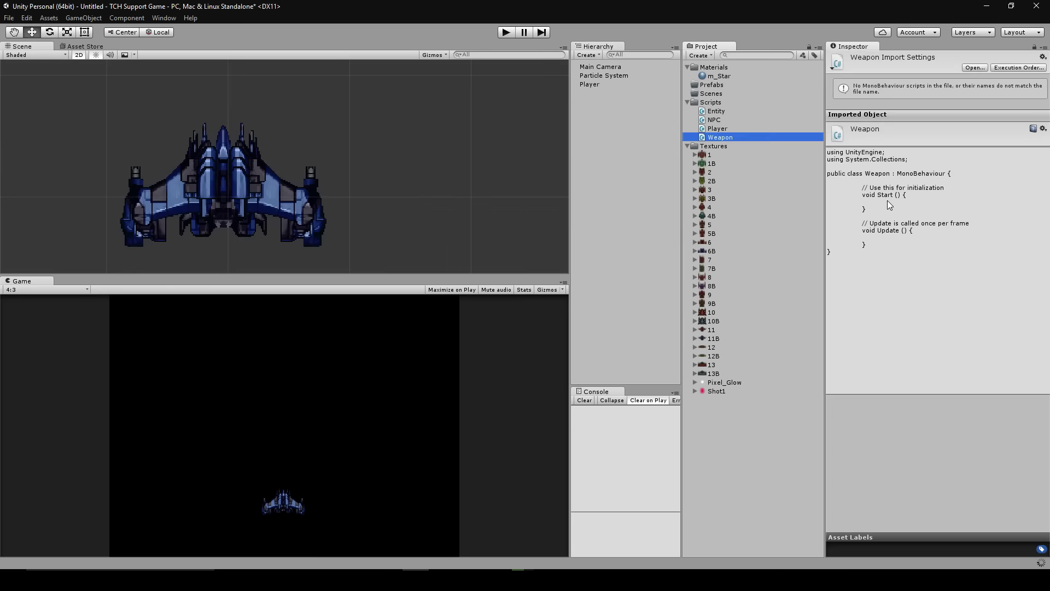
Create a second C# script named Projectile in the Scripts folder.
left_click(706, 103)
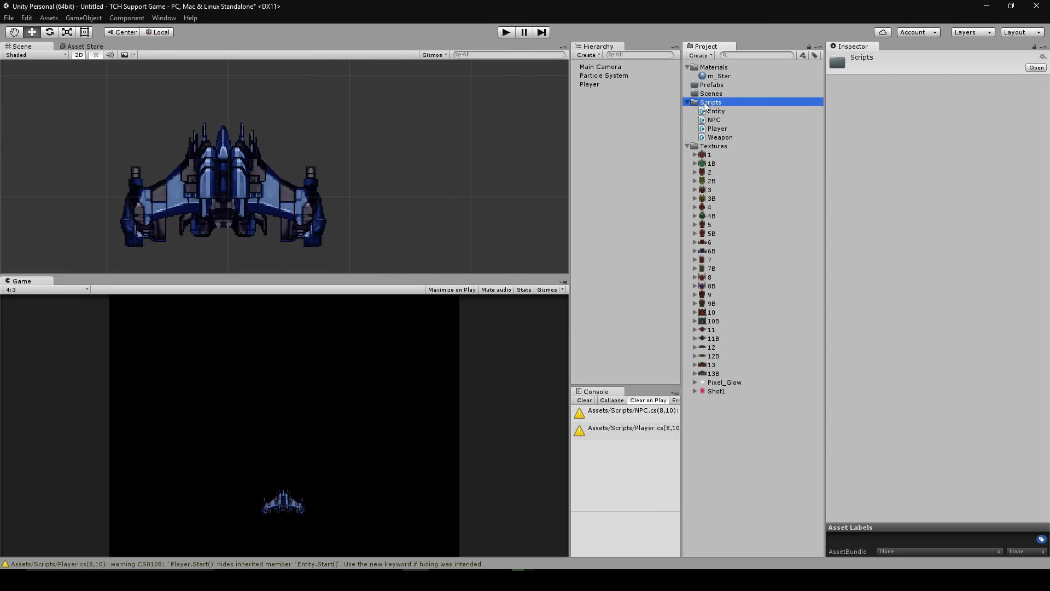
right_click(706, 103)
mouse_move(766, 110)
left_click(872, 123)
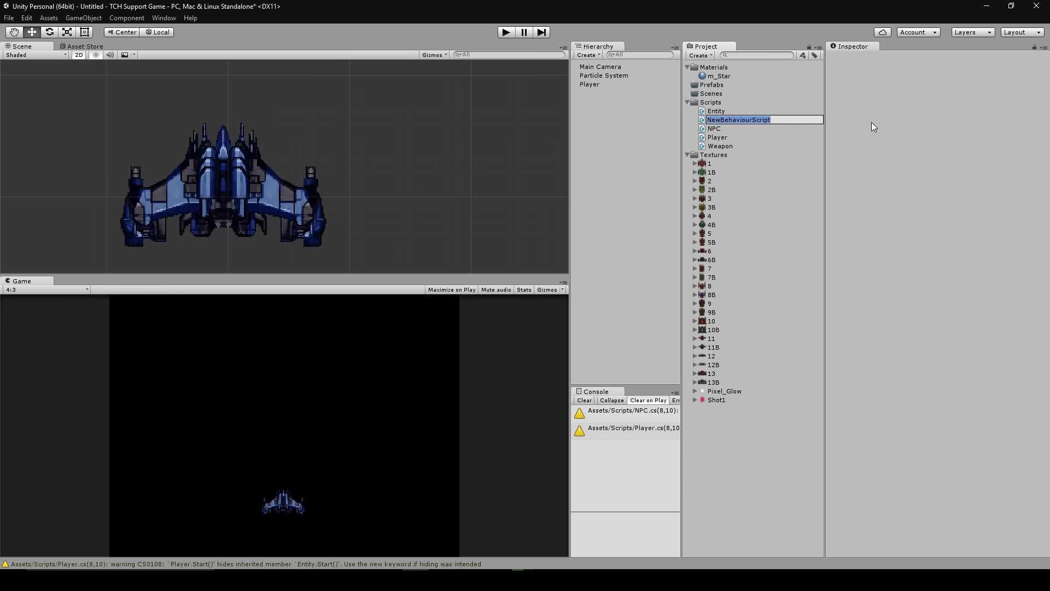
type("Projectile")
key("Return")
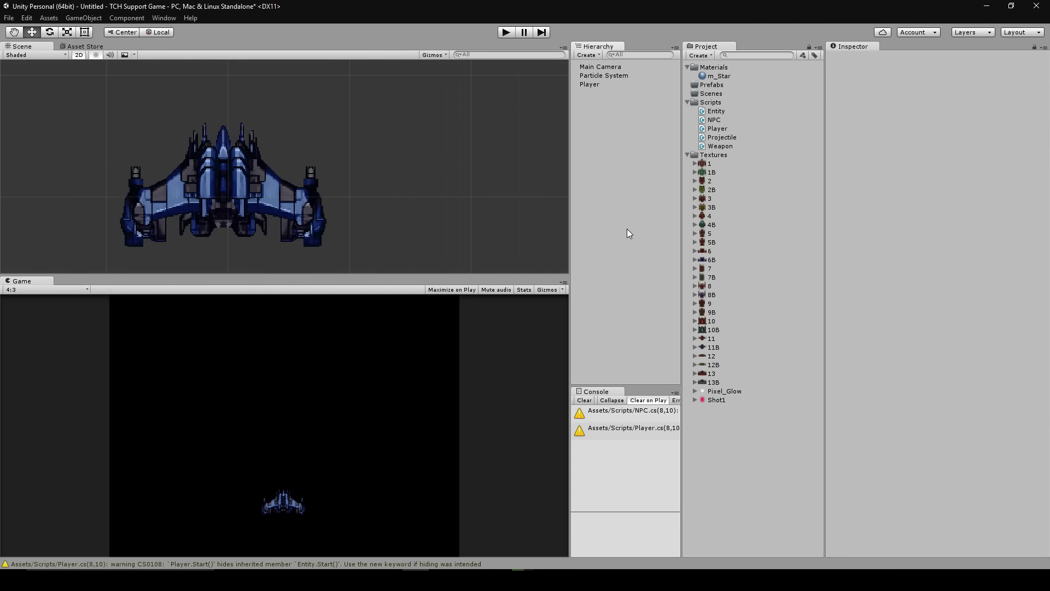
Frame the Player ship in the scene view and select the Weapon script.
left_click(590, 85)
scroll(315, 221, "up", 2)
key("f")
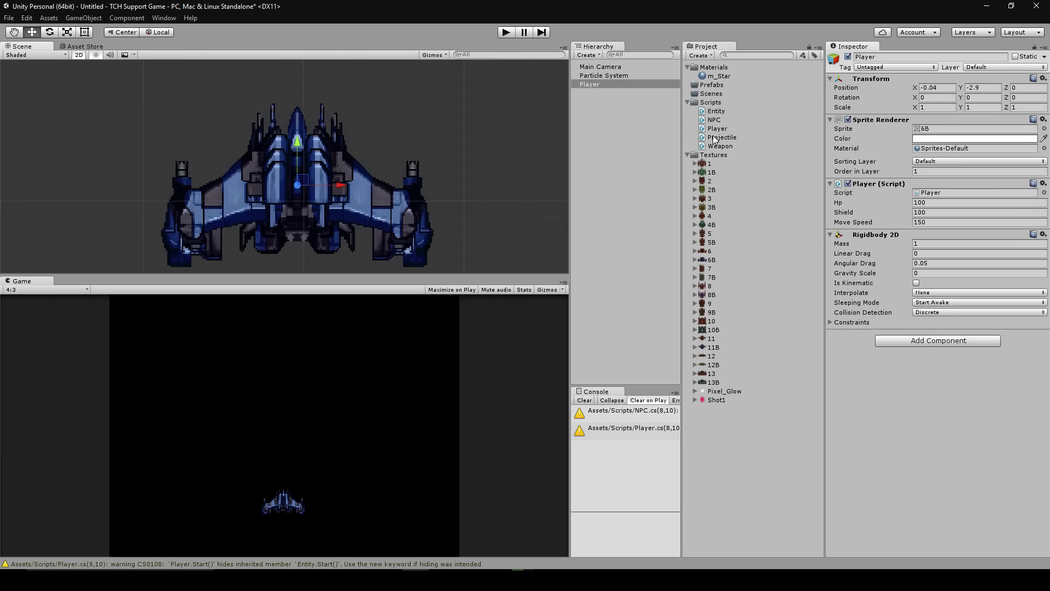
left_click(701, 147)
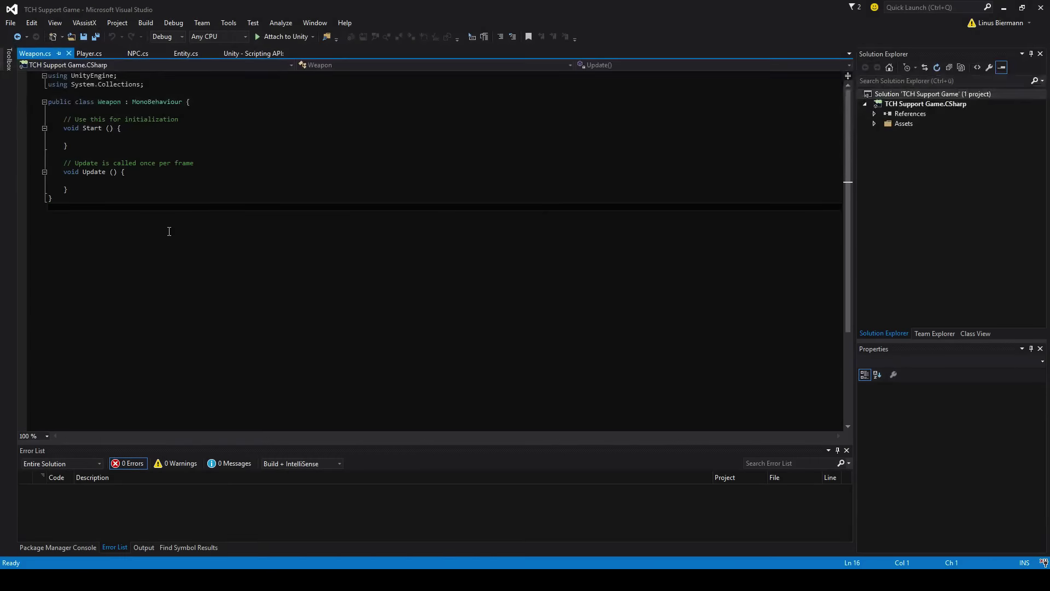
Reformat the whole Weapon.cs document and save it.
key("ctrl+a")
key("ctrl+k")
key("ctrl+f")
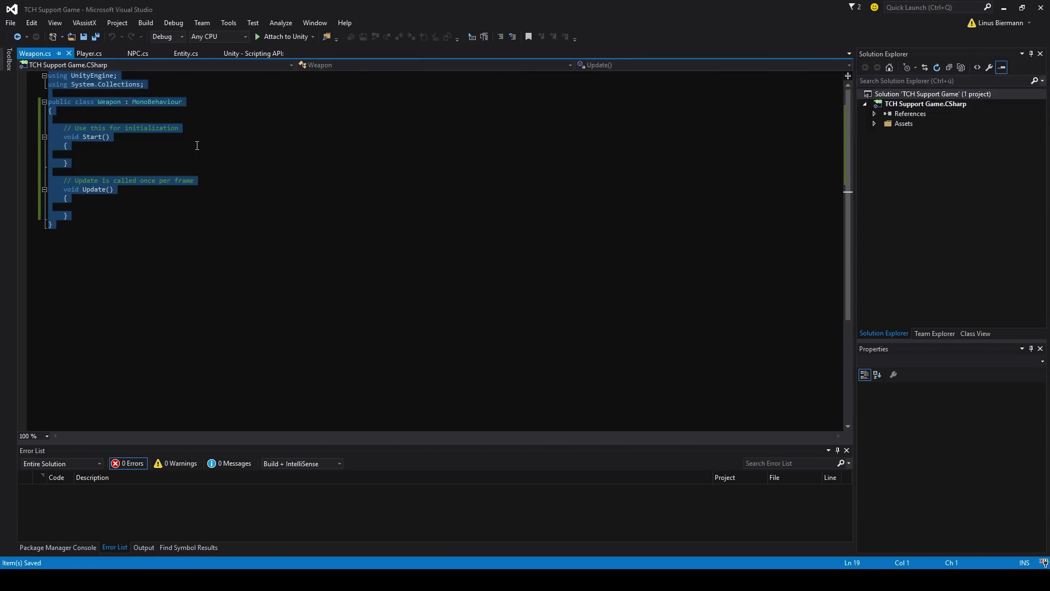
key("ctrl+s")
Declare public float fireRate, public int damage and public Projectile projectile fields.
left_click(177, 125)
key("Return")
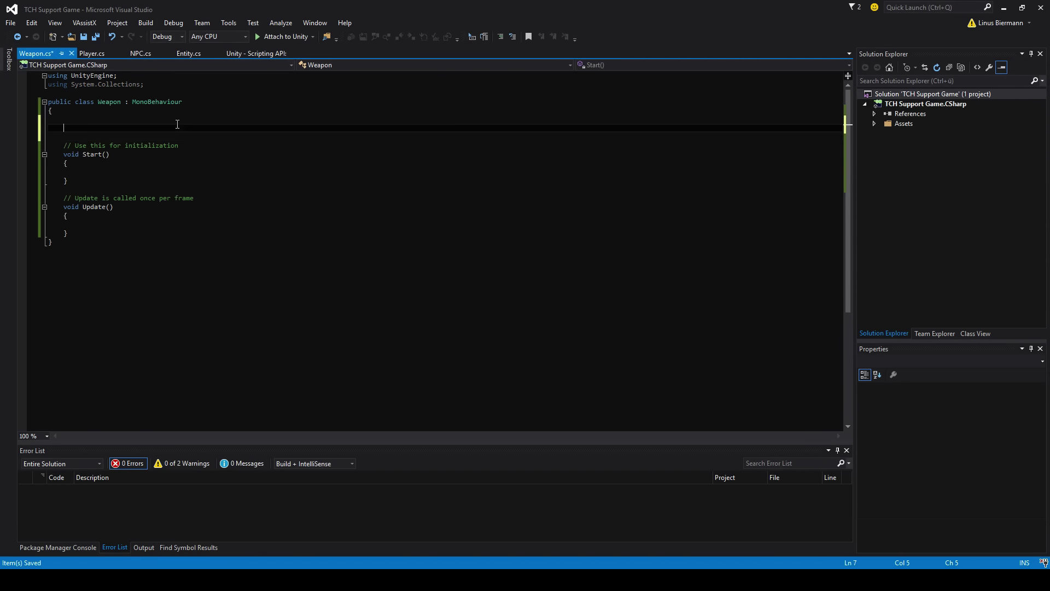
type("public voi")
key("BackSpace")
key("BackSpace")
key("BackSpace")
type("float fireRate;")
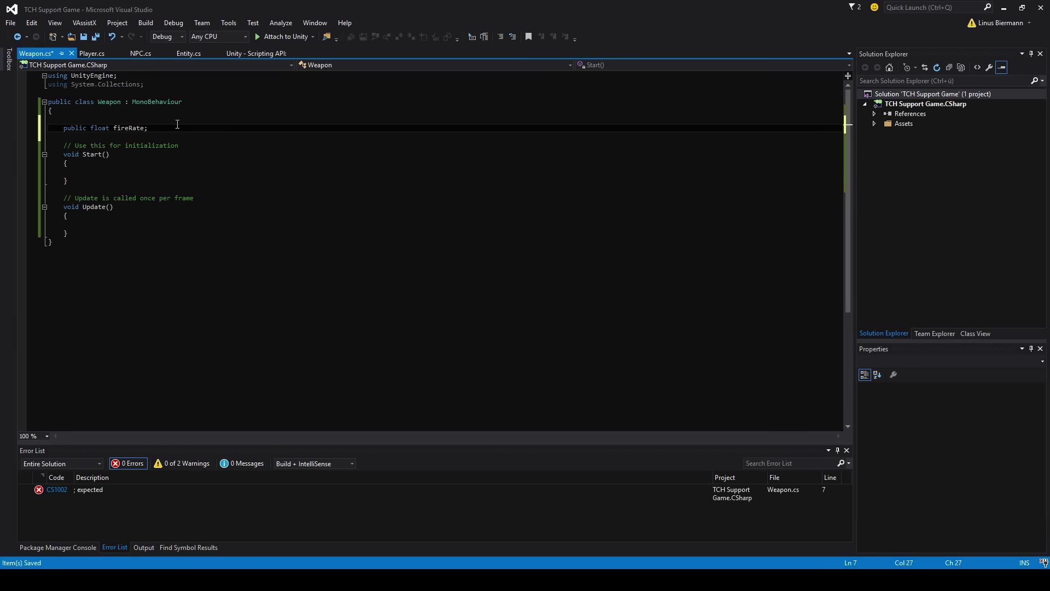
key("Return")
type("public int dam")
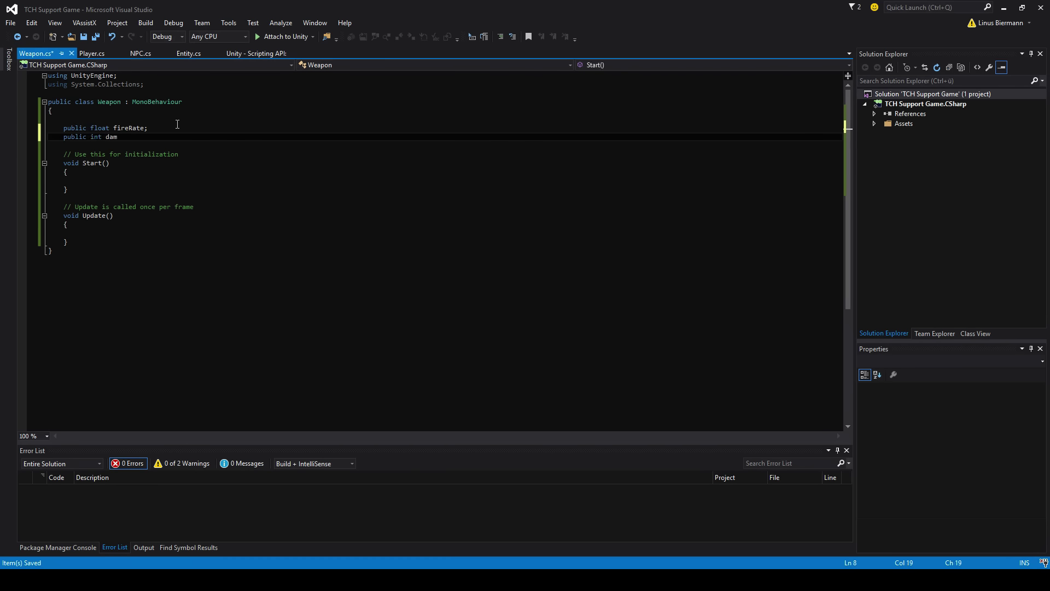
type("age;")
key("Return")
type("public Projec")
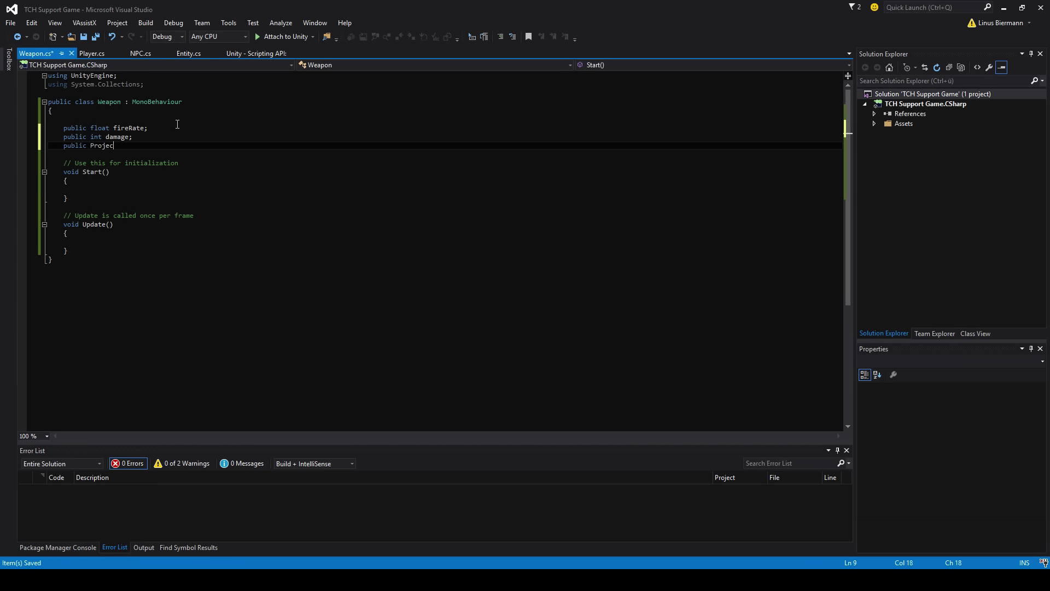
type("tile proje")
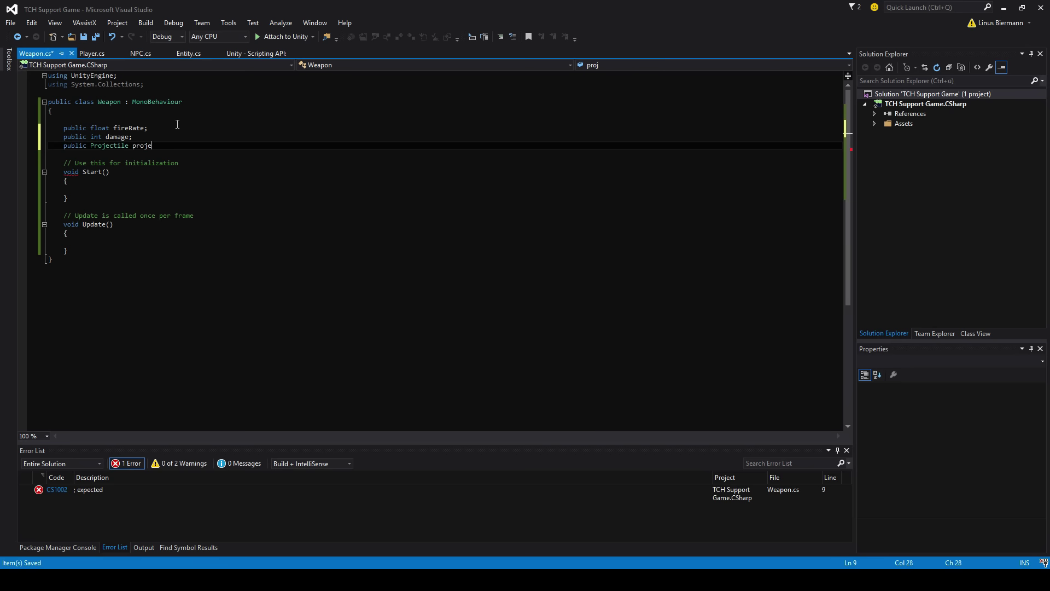
type("ctile;")
key("ctrl+s")
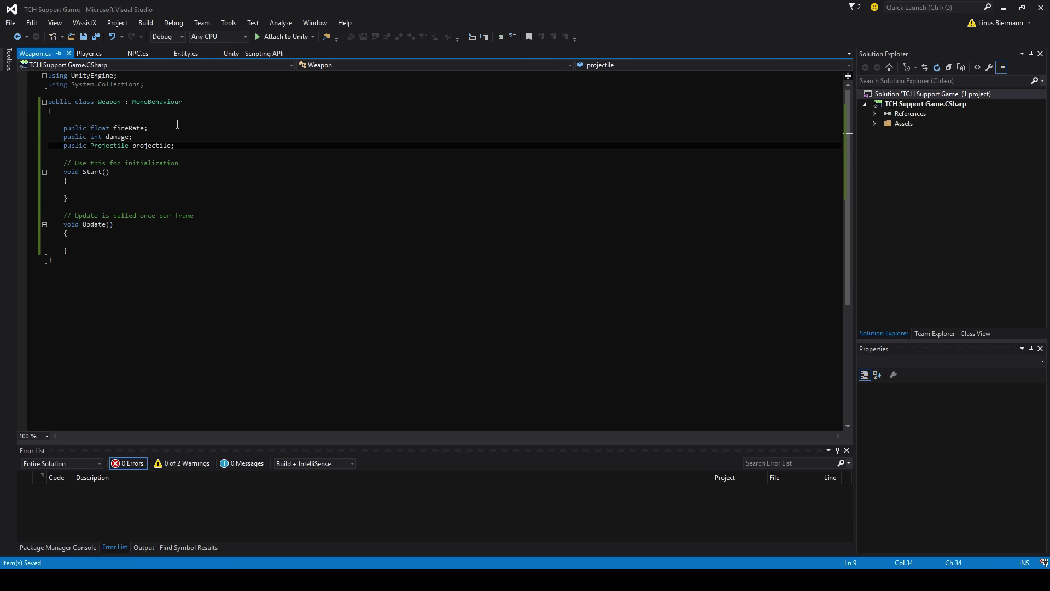
Add a private bool canShoot field below them and save.
key("Return")
key("Return")
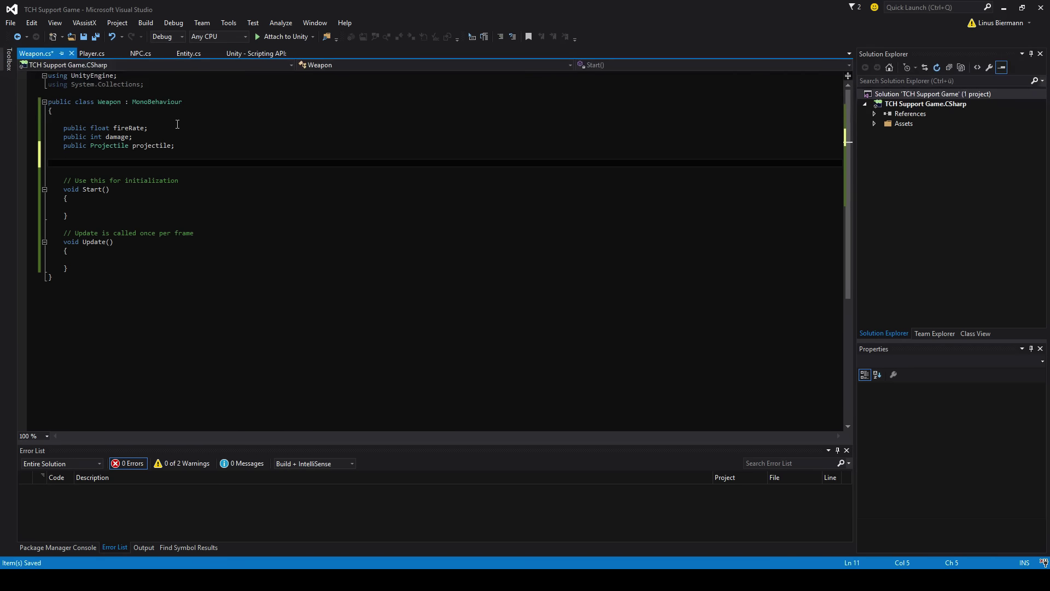
type("private ")
type("bool")
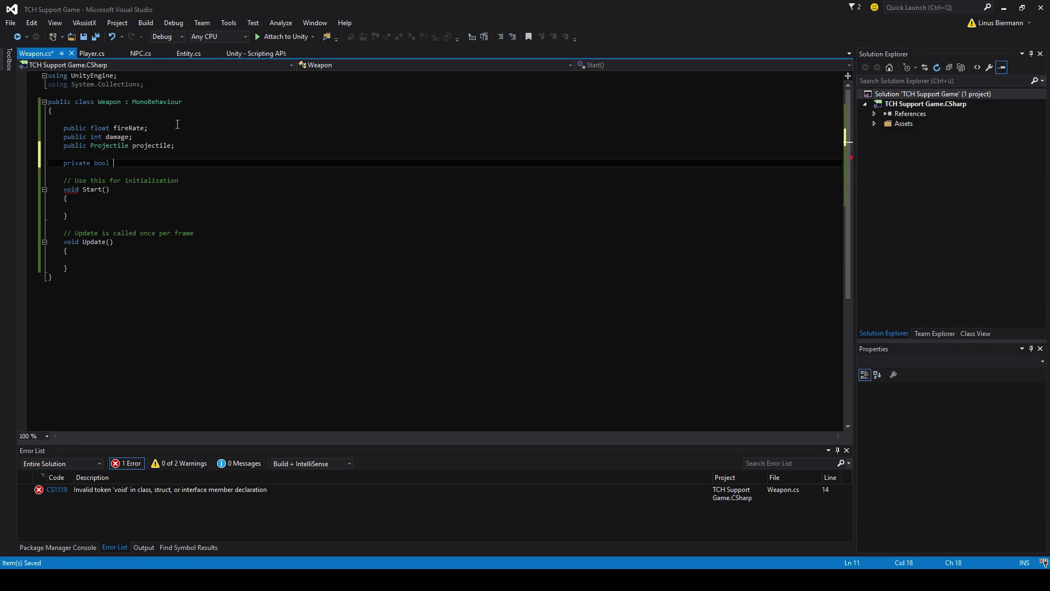
type("canShoot;")
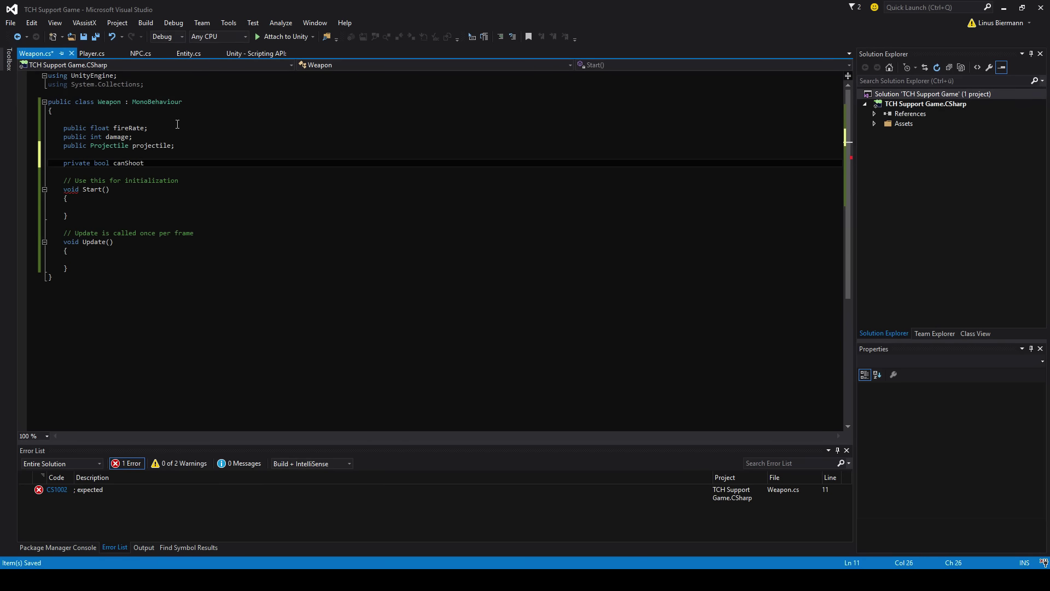
key("ctrl+s")
key("Down")
key("Down")
key("Down")
key("Down")
key("Down")
key("Down")
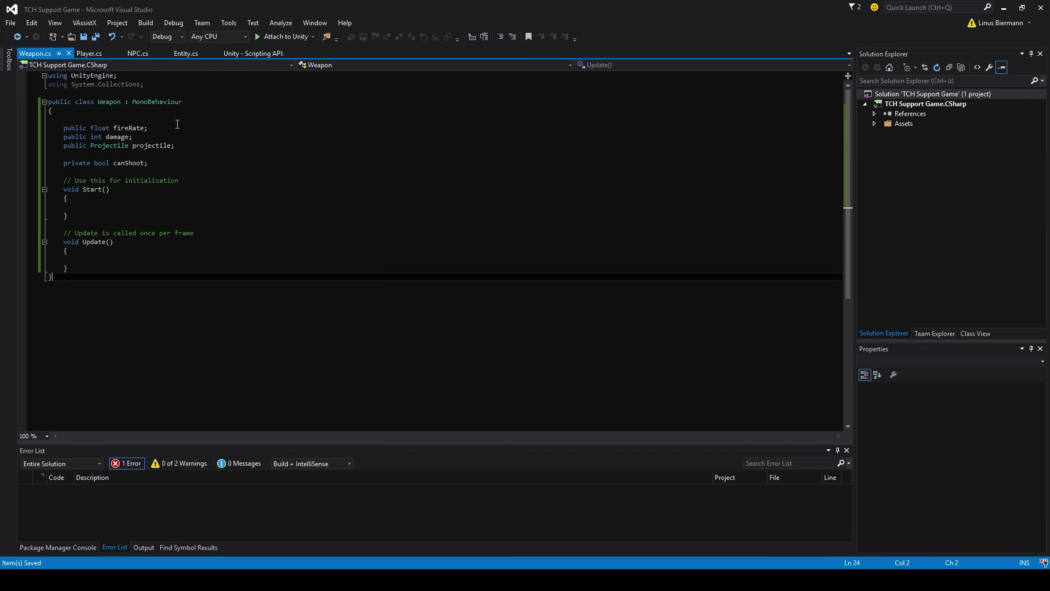
Add an empty public void Fire() method after Update.
key("Up")
key("End")
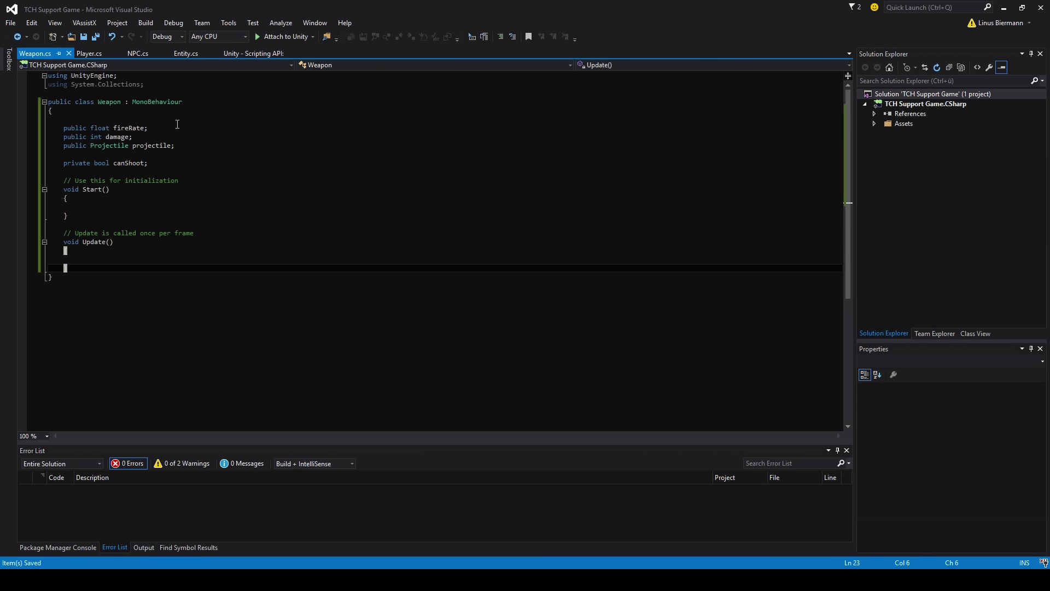
key("Return")
key("Return")
type("pu")
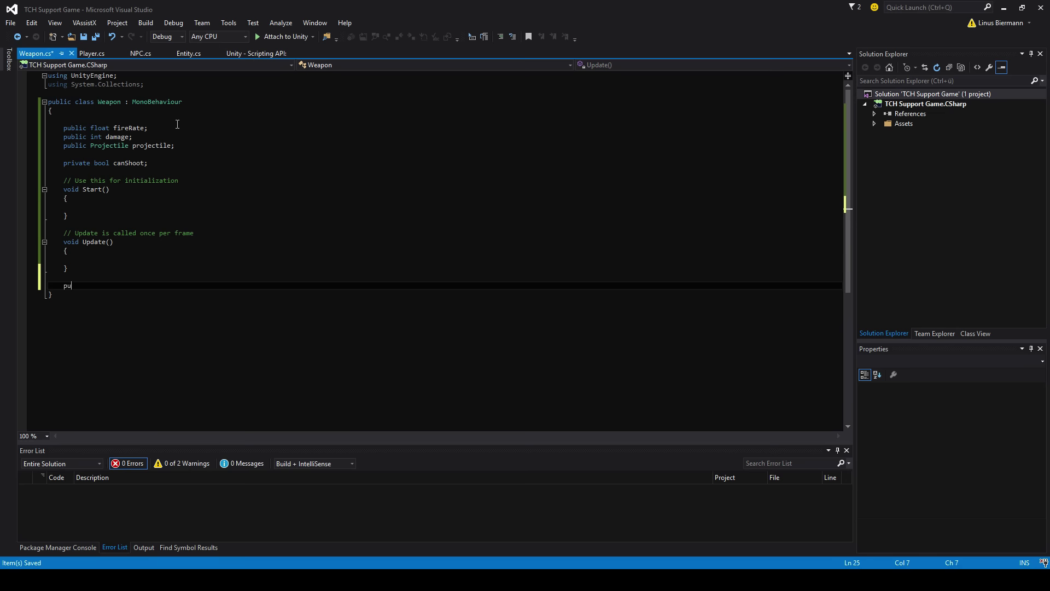
type("blic void Fire")
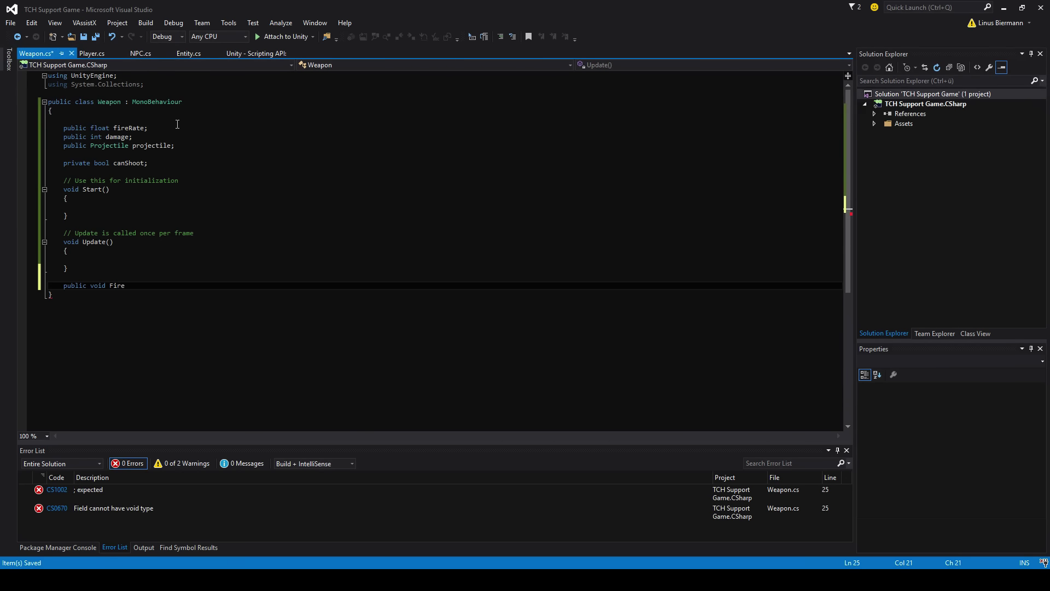
type("()")
key("Return")
type("{")
key("Return")
key("ctrl+s")
Put an if (canShoot) block inside Fire and save.
scroll(99, 151, "down", 2)
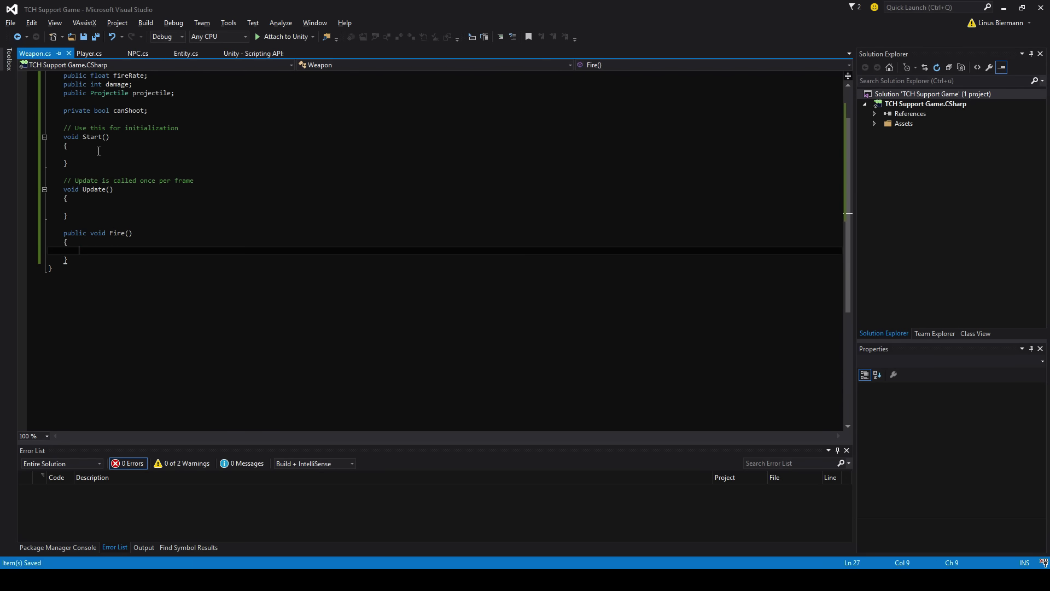
scroll(166, 307, "up", 2)
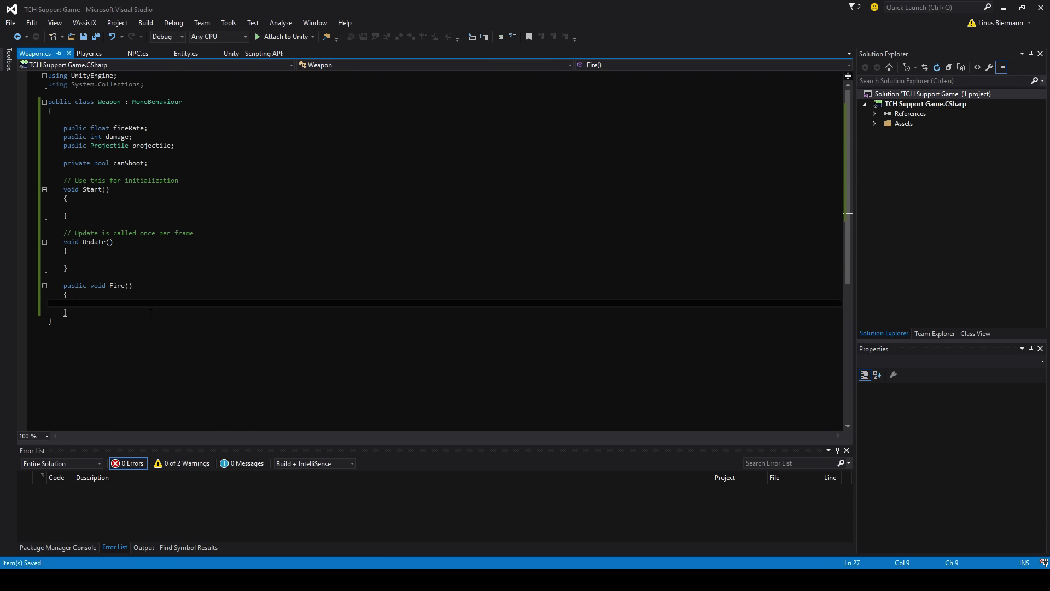
left_click(106, 312)
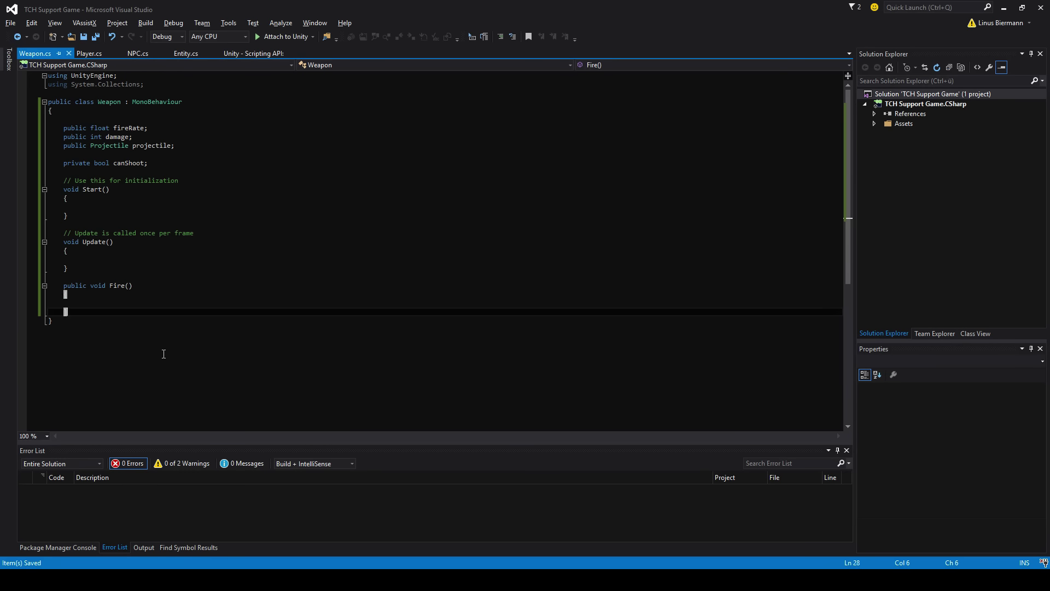
key("Up")
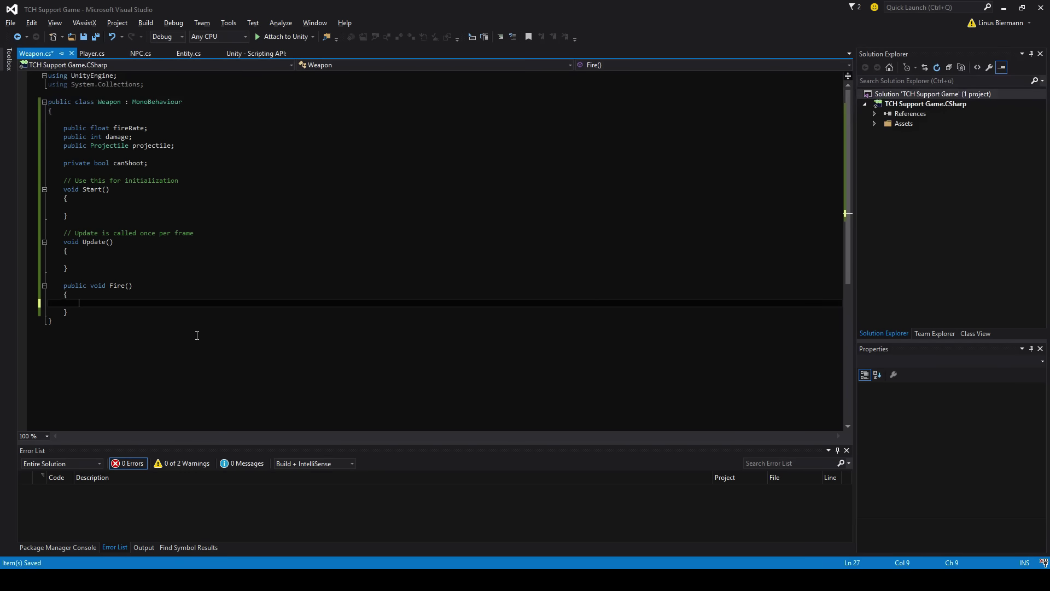
type("if (canShoot)")
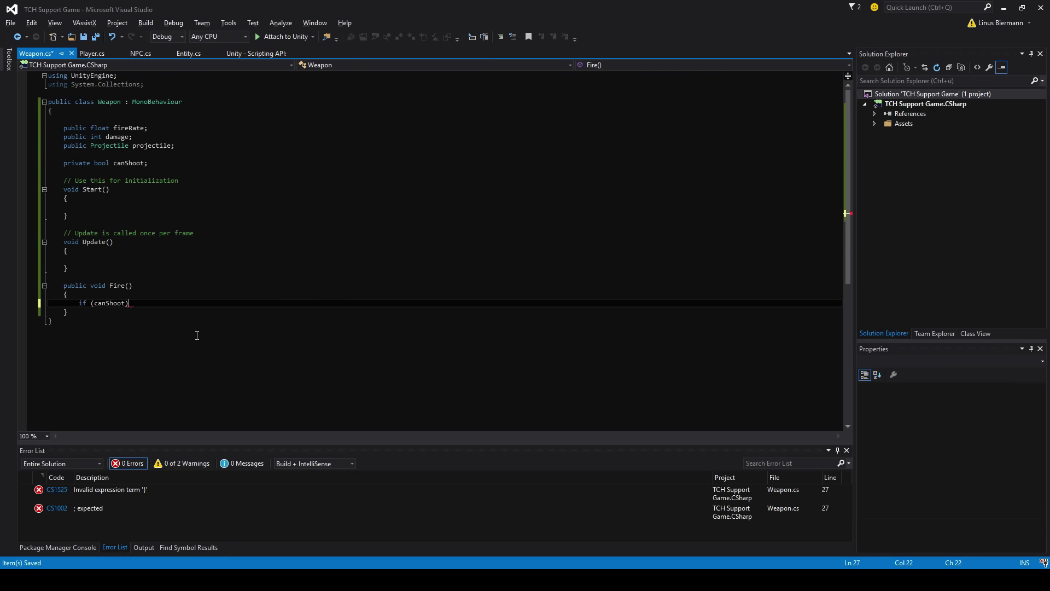
key("Return")
type("{")
key("Return")
key("ctrl+s")
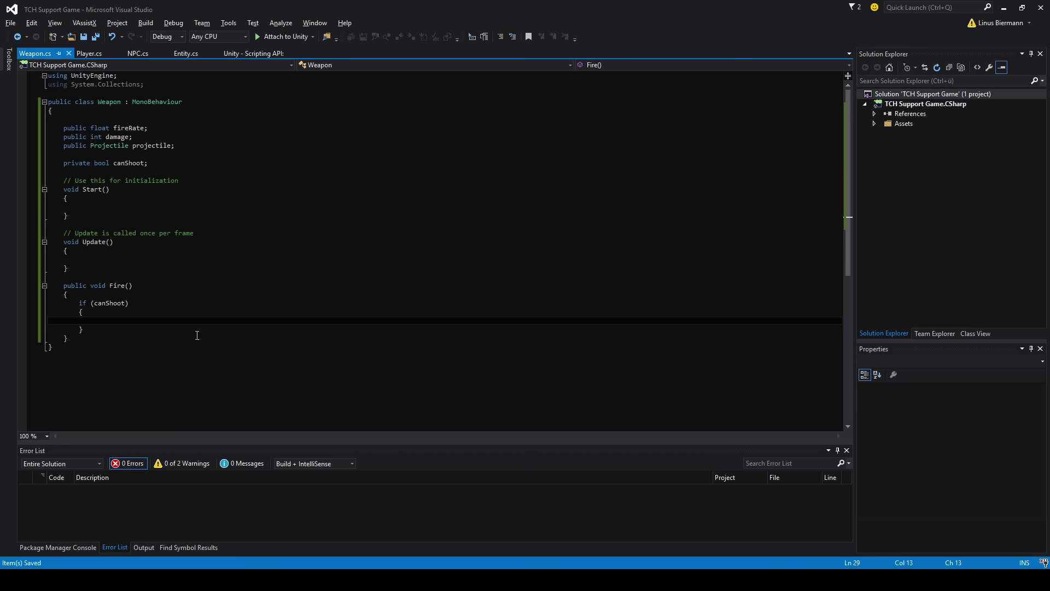
Set canShoot = false inside the if block and save Weapon.cs.
type("canShoot")
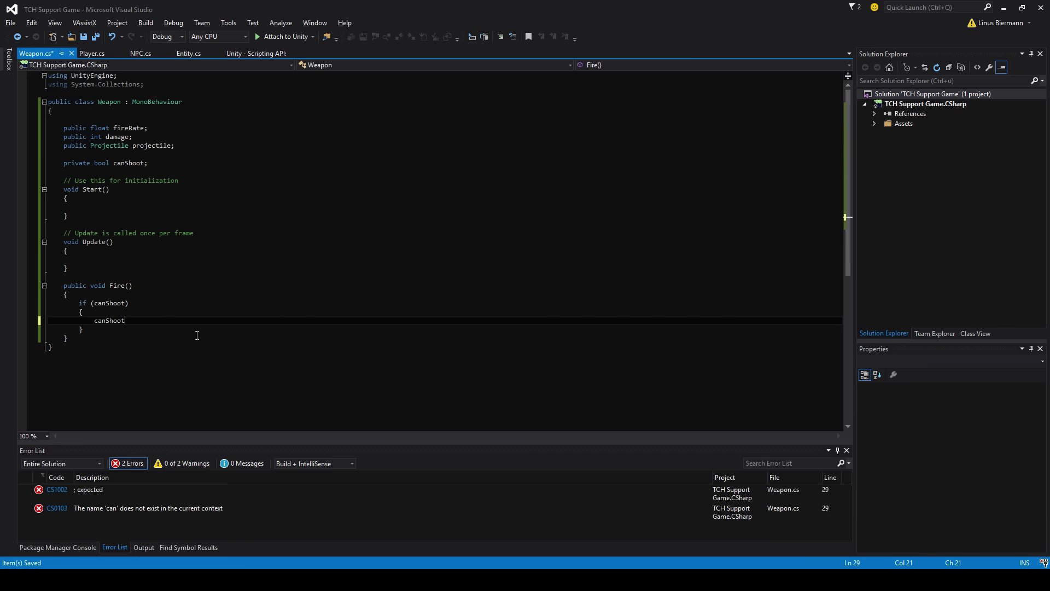
type(" = false;")
left_click(164, 339)
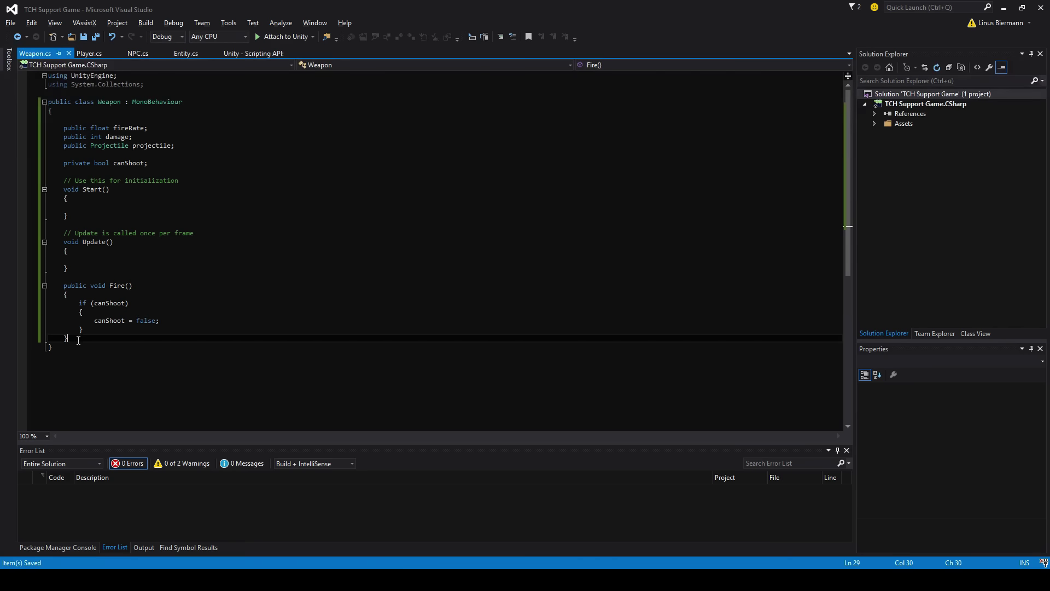
key("Return")
key("Return")
key("ctrl+s")
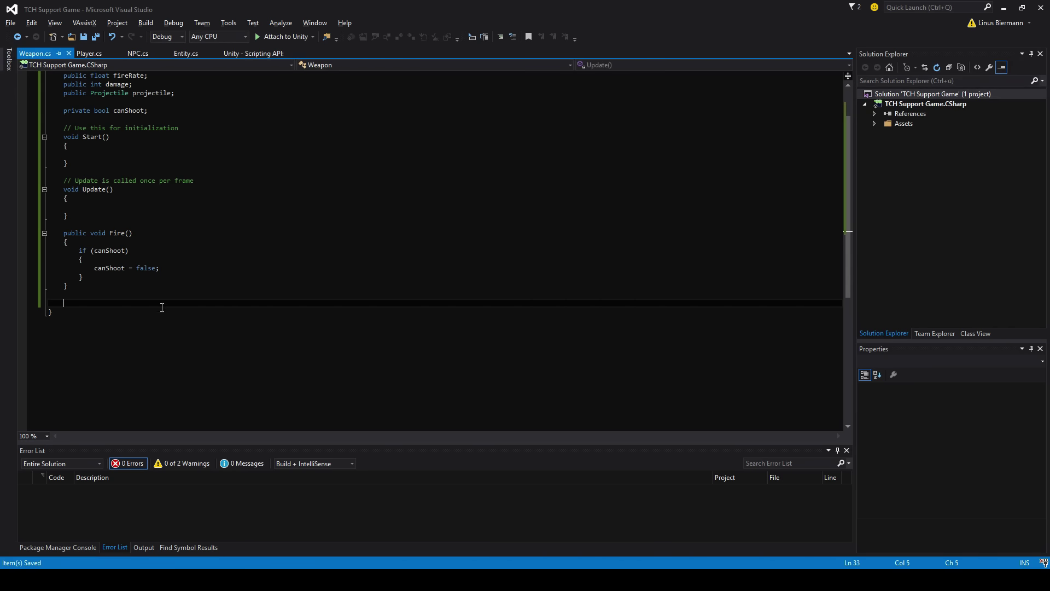
Write private IEnumerator Reload() that yields return new WaitForSeconds(fireRate), and save.
type("public")
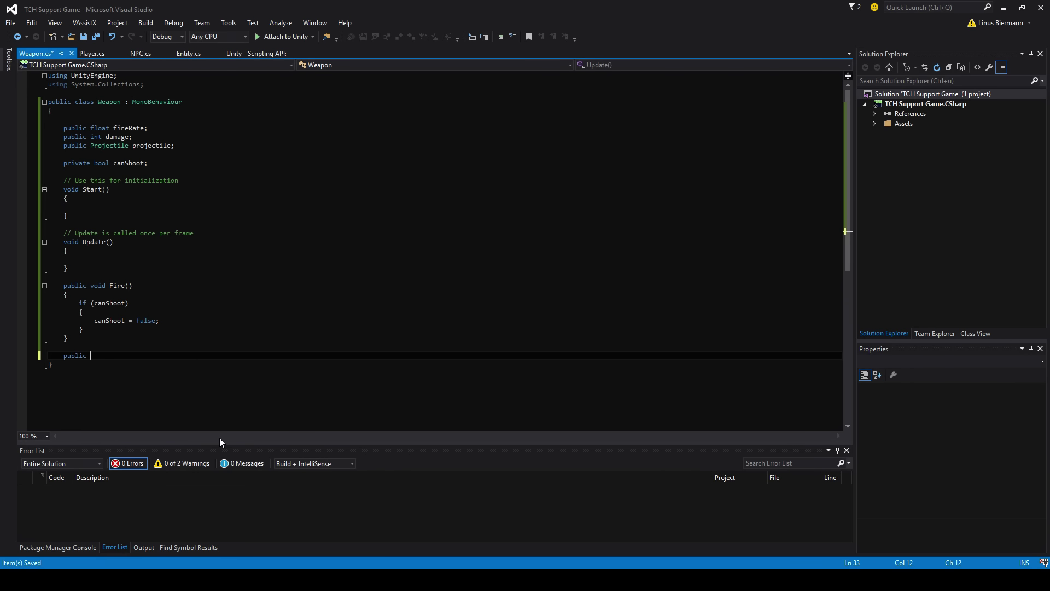
key("BackSpace")
key("BackSpace")
key("BackSpace")
type("private IEnumerable")
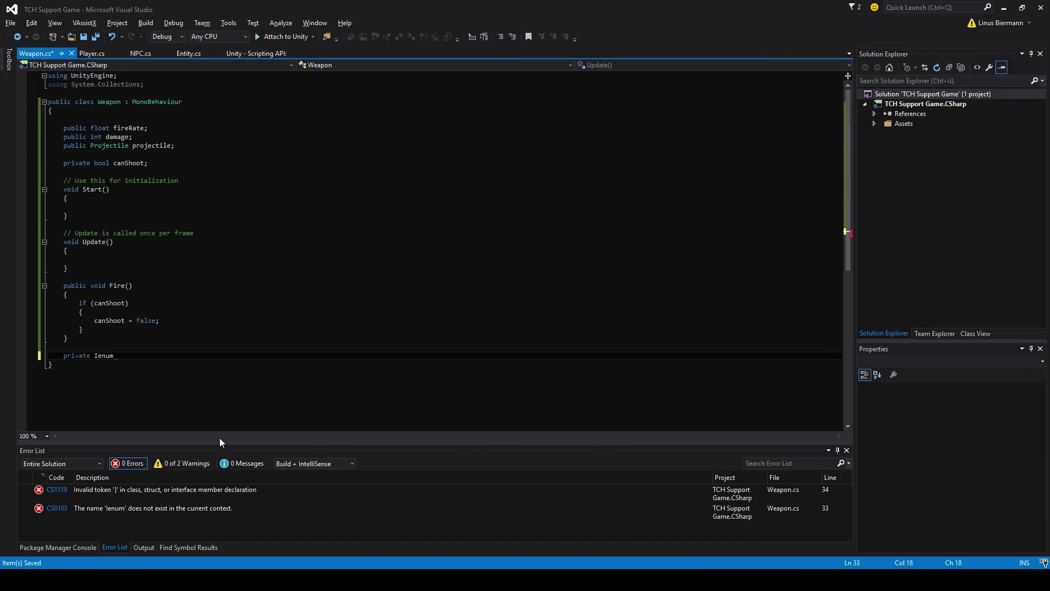
key("BackSpace")
key("BackSpace")
key("BackSpace")
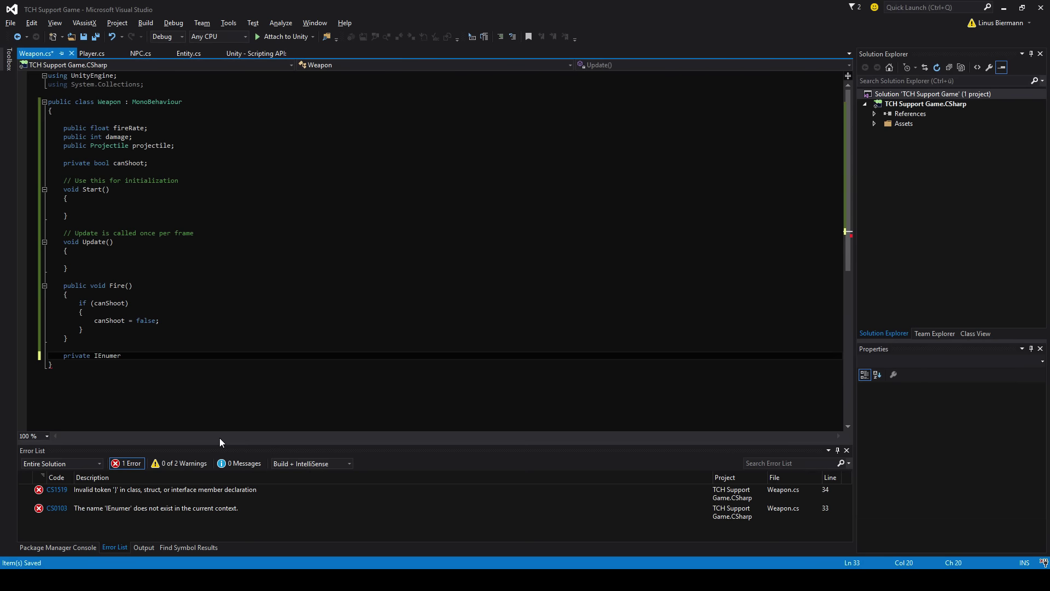
type("ator ")
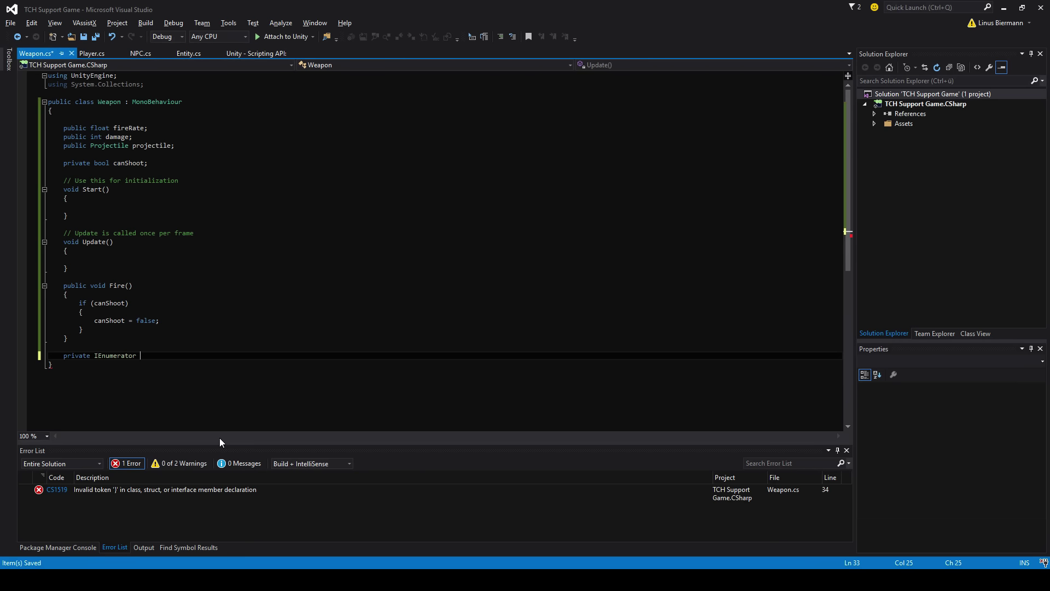
type("Fir")
key("BackSpace")
key("BackSpace")
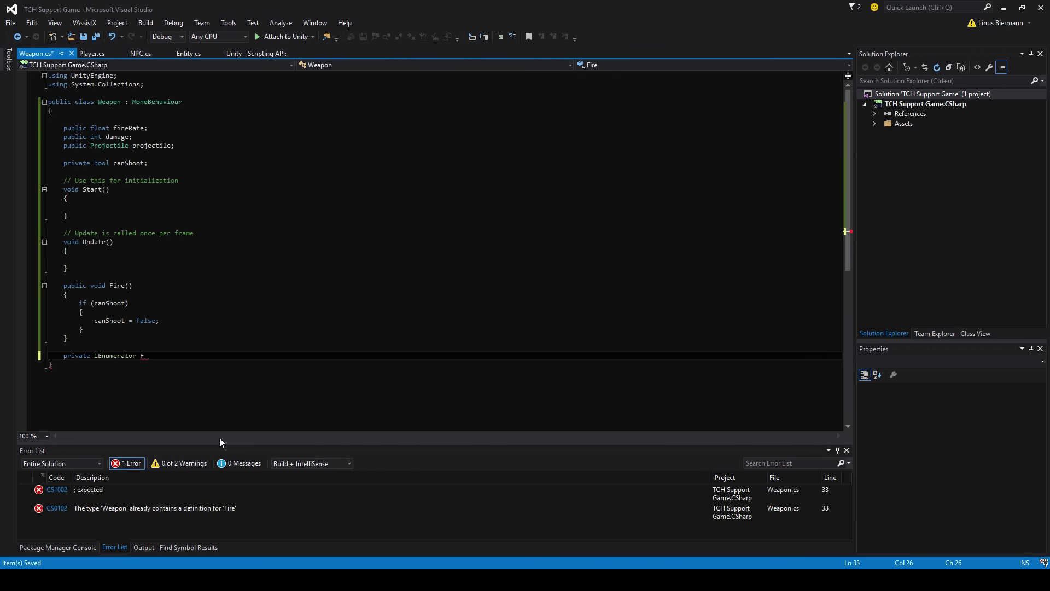
key("BackSpace")
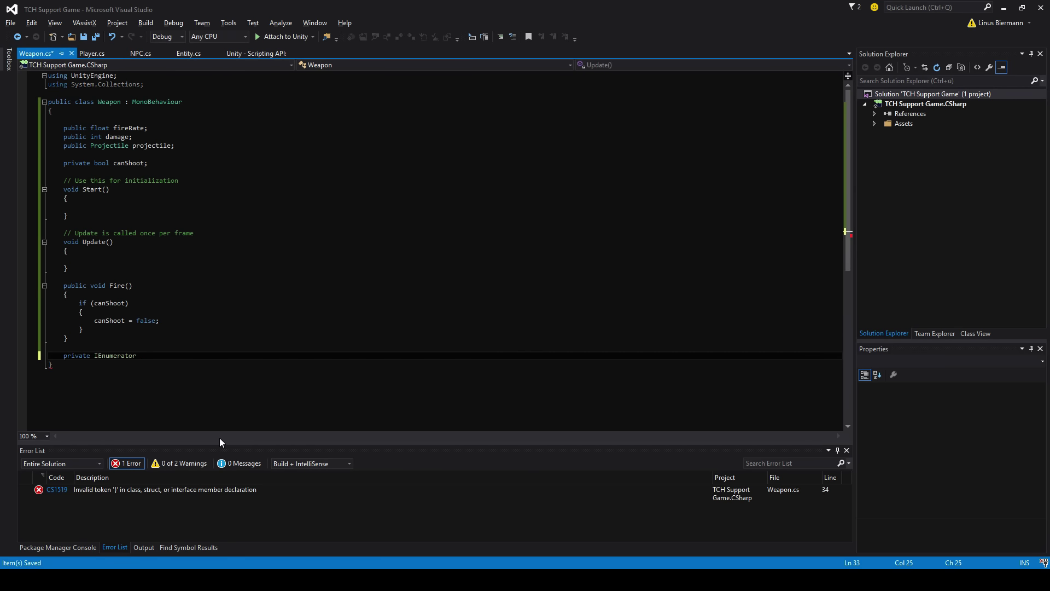
type("Reload()")
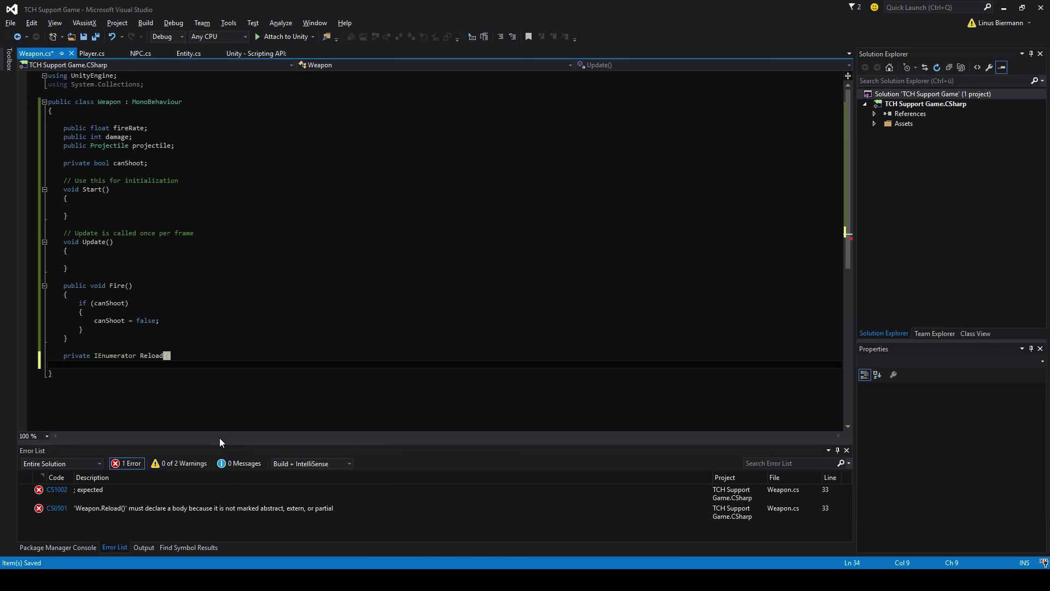
key("Return")
type("{")
key("Return")
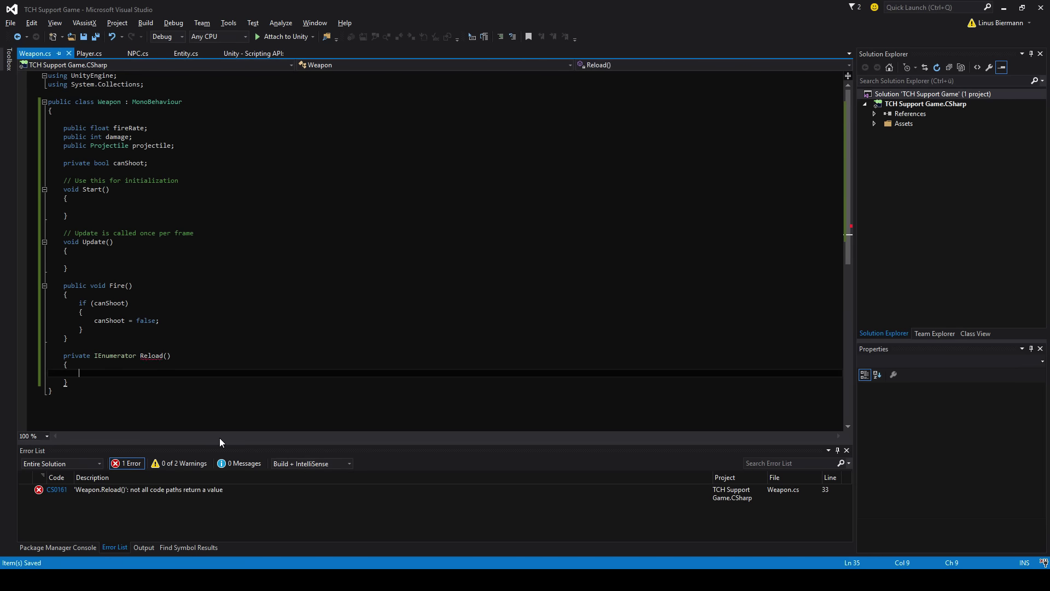
type("yield return new W")
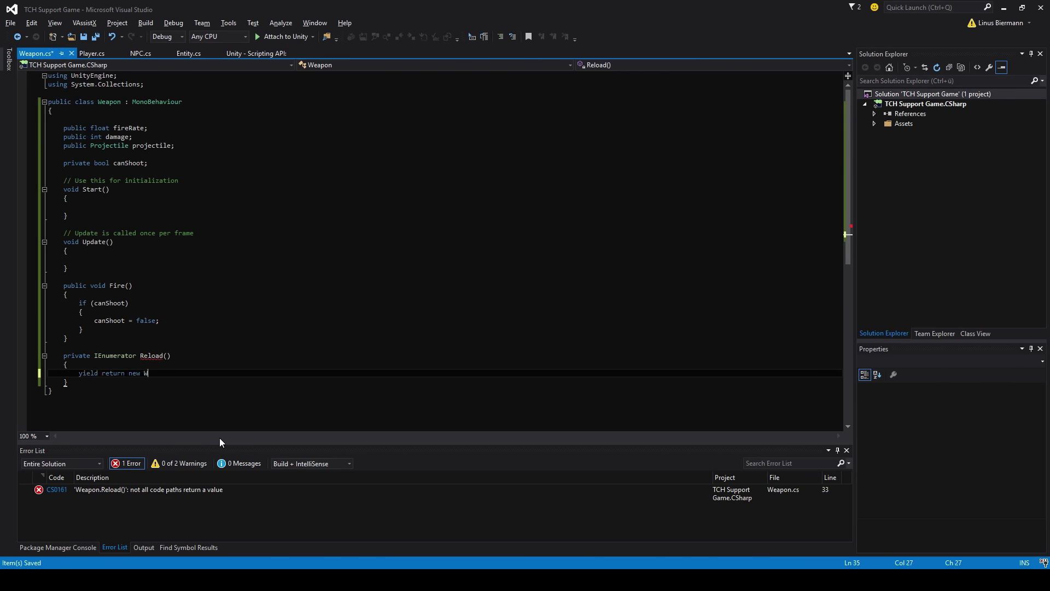
type("aitfrosec")
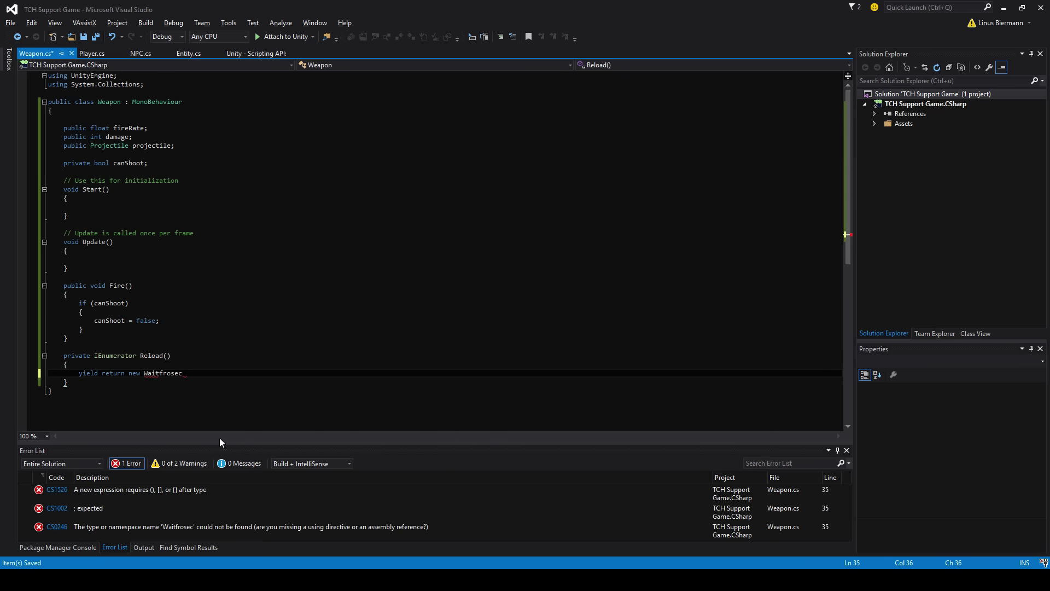
key("Tab")
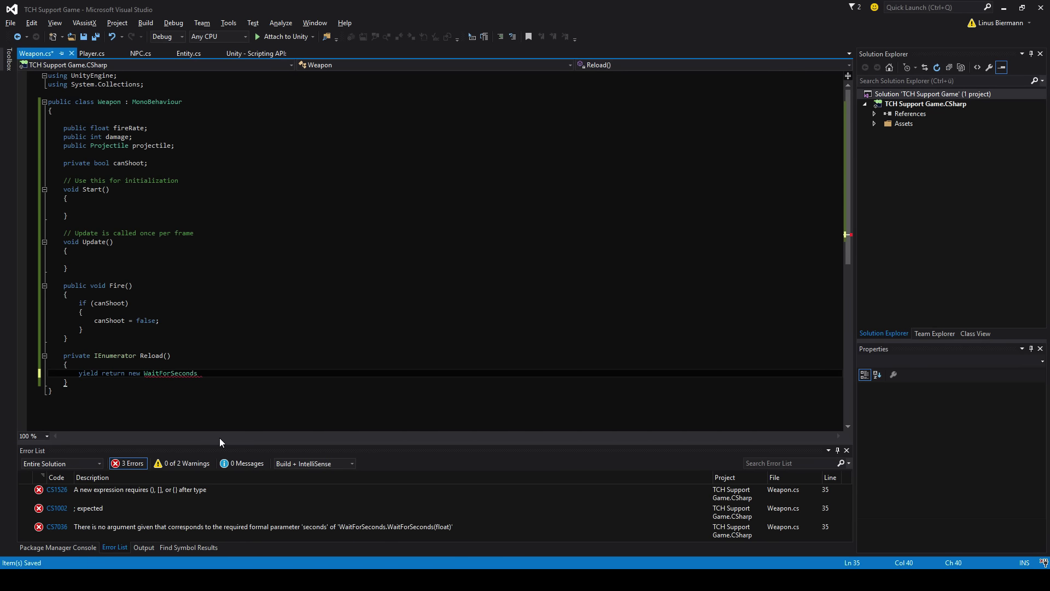
type("(fire")
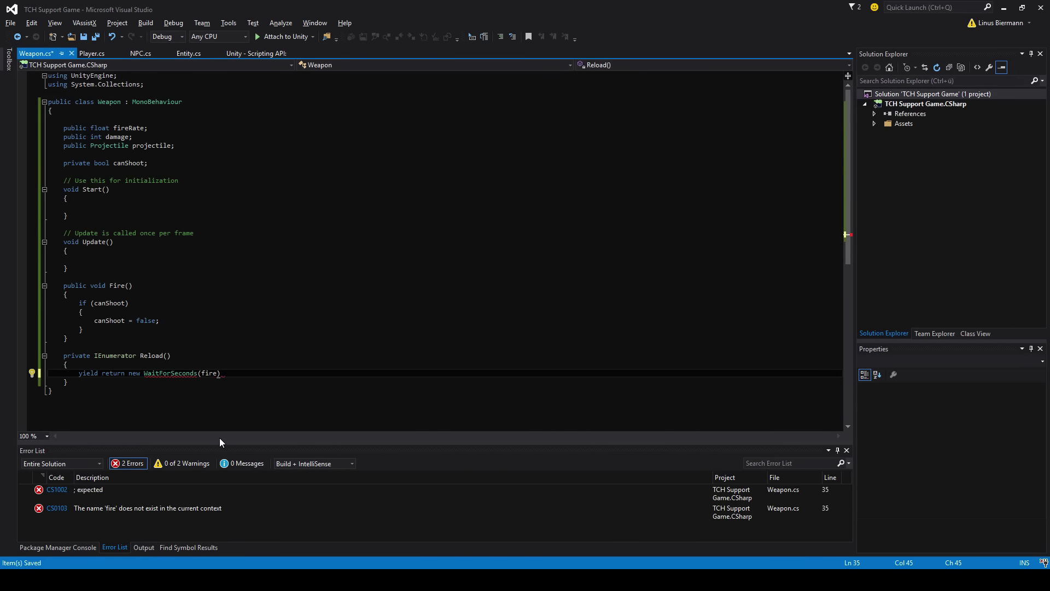
key("Tab")
type(");")
key("ctrl+s")
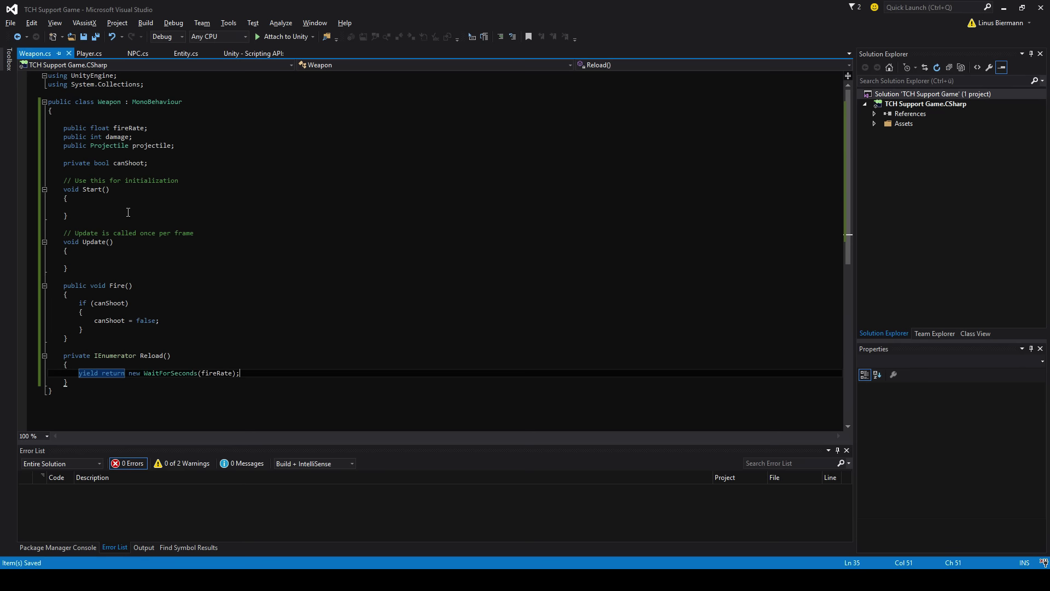
Set canShoot = true after the wait in Reload and save.
key("Return")
type("can")
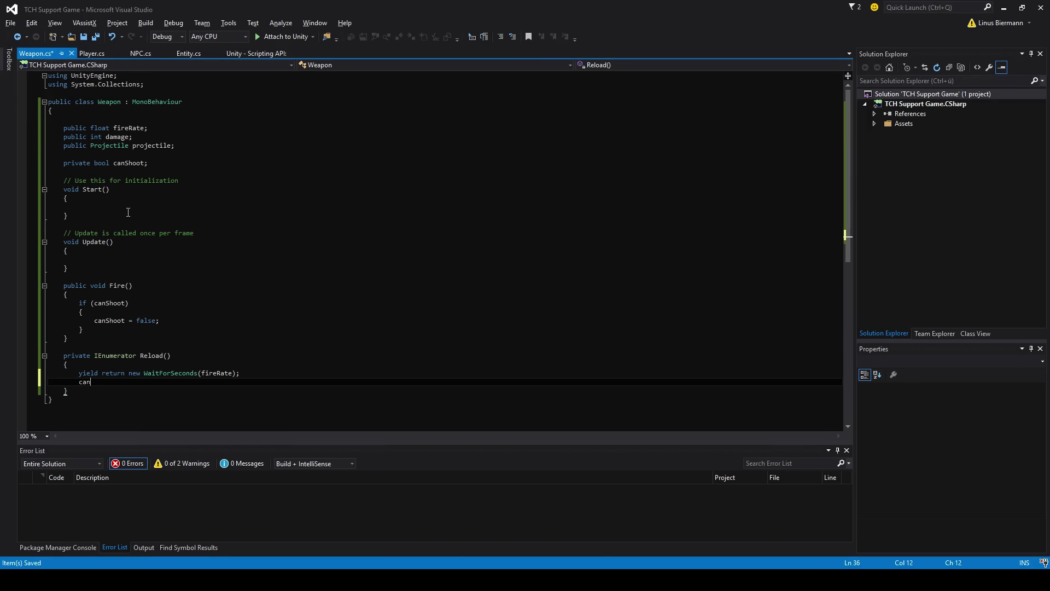
type("Shoot();")
key("BackSpace")
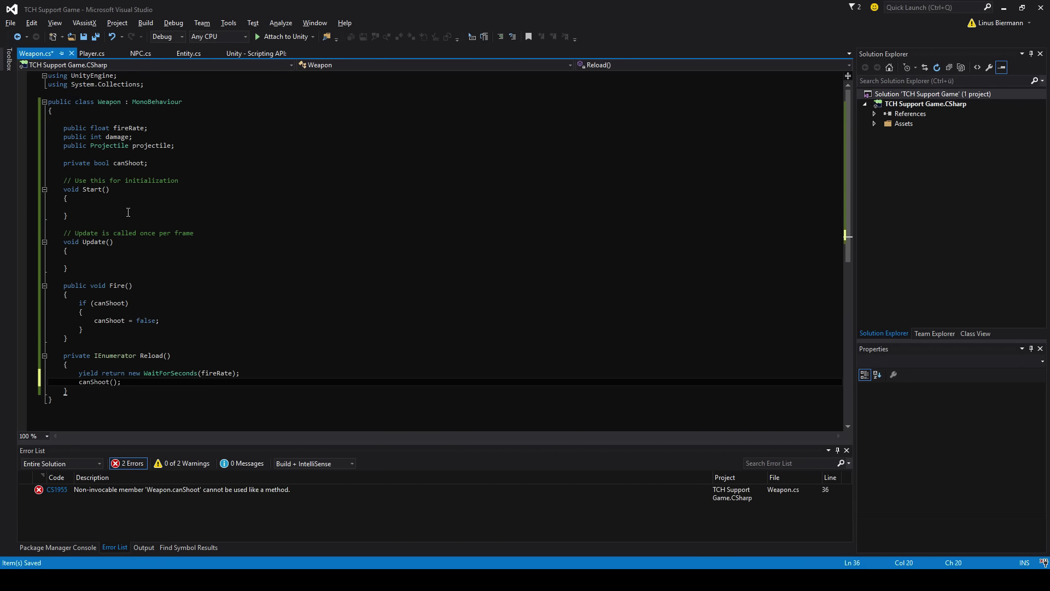
key("BackSpace")
key("BackSpace")
type("= t")
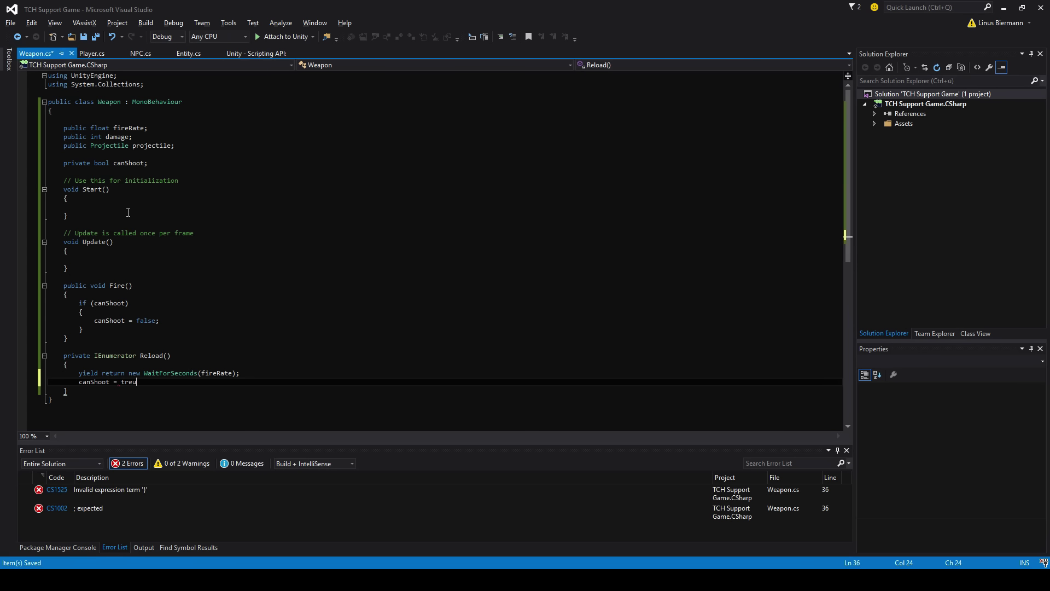
type("rue;")
key("ctrl+s")
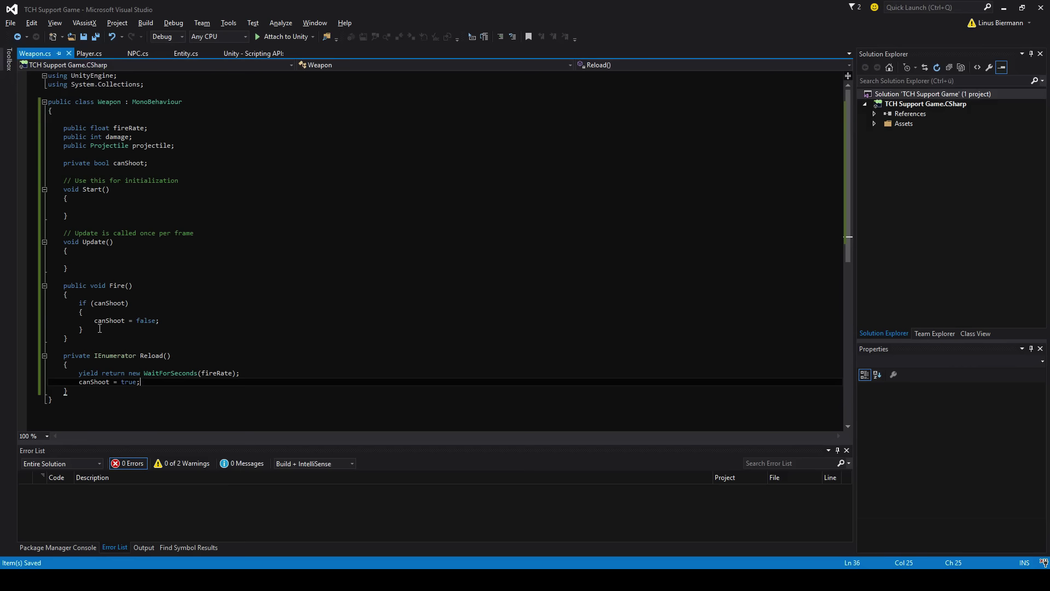
left_click(214, 321)
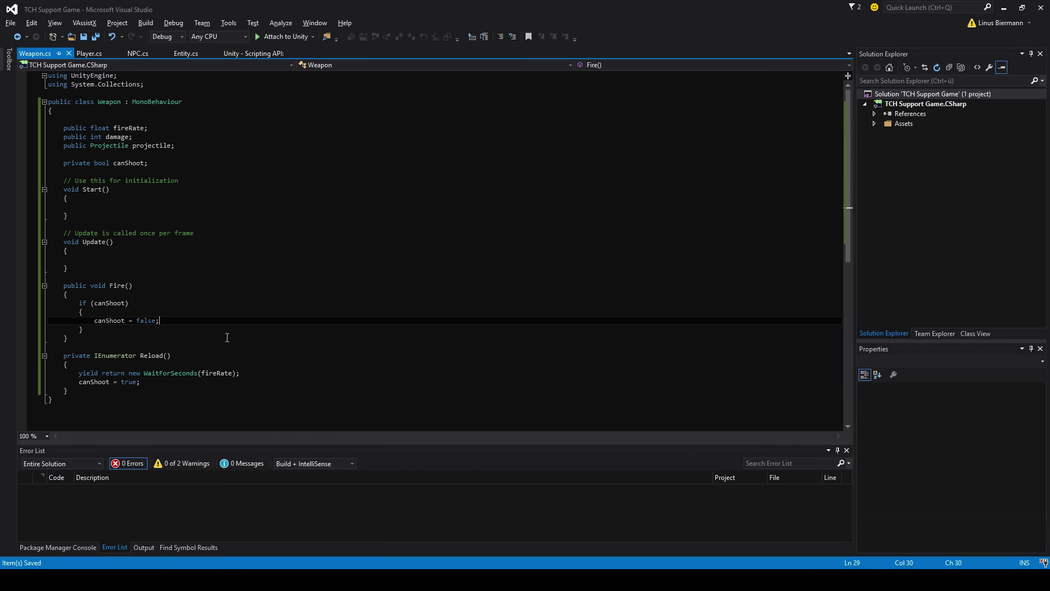
Call StartCoroutine(Reload()); right after canShoot = false in Fire.
key("Return")
type("Star")
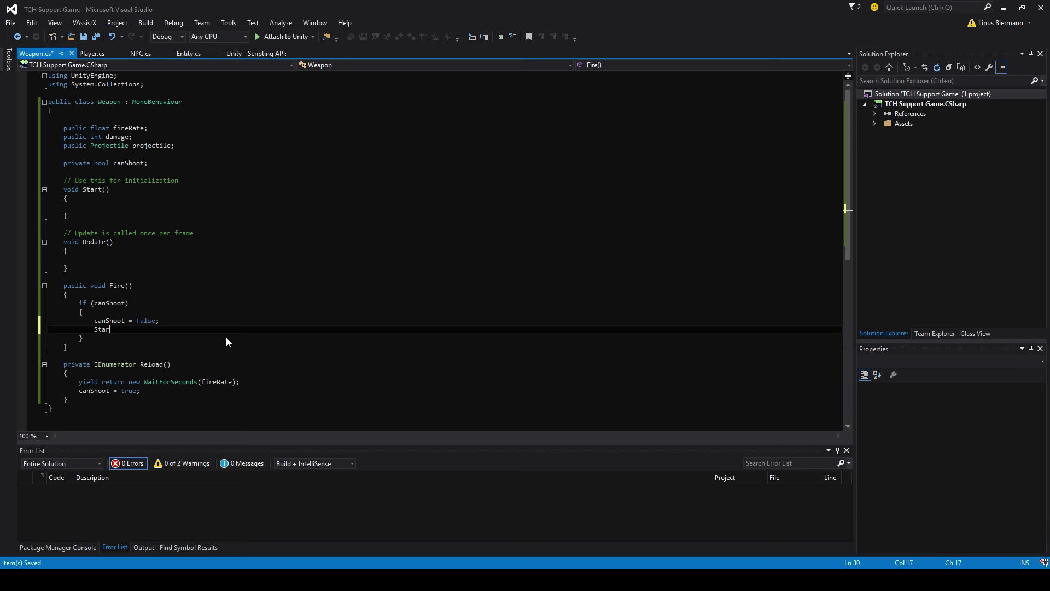
type("tCoroutine(")
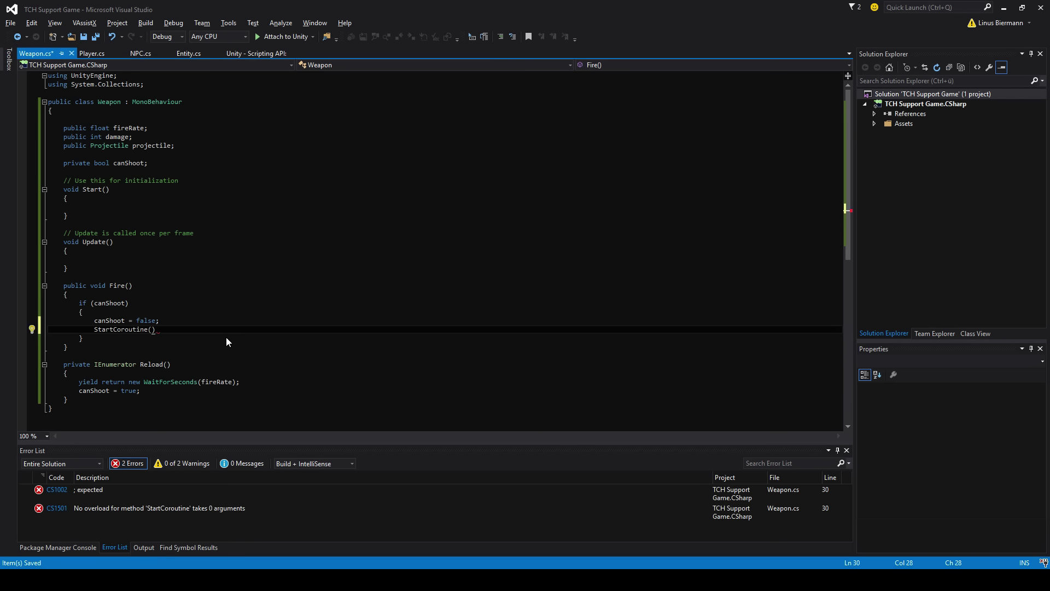
type("Reload")
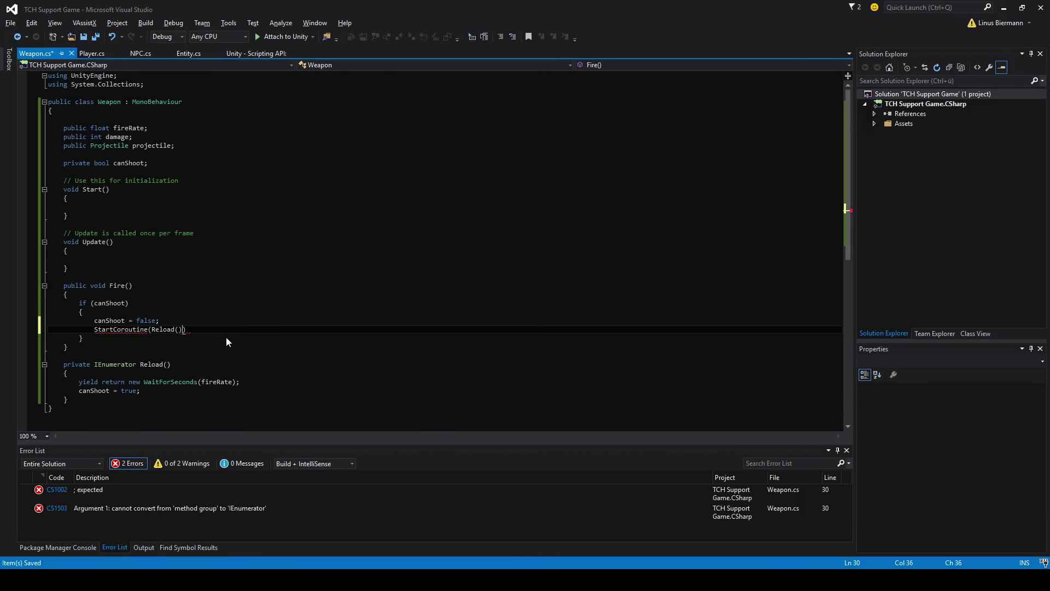
type("());")
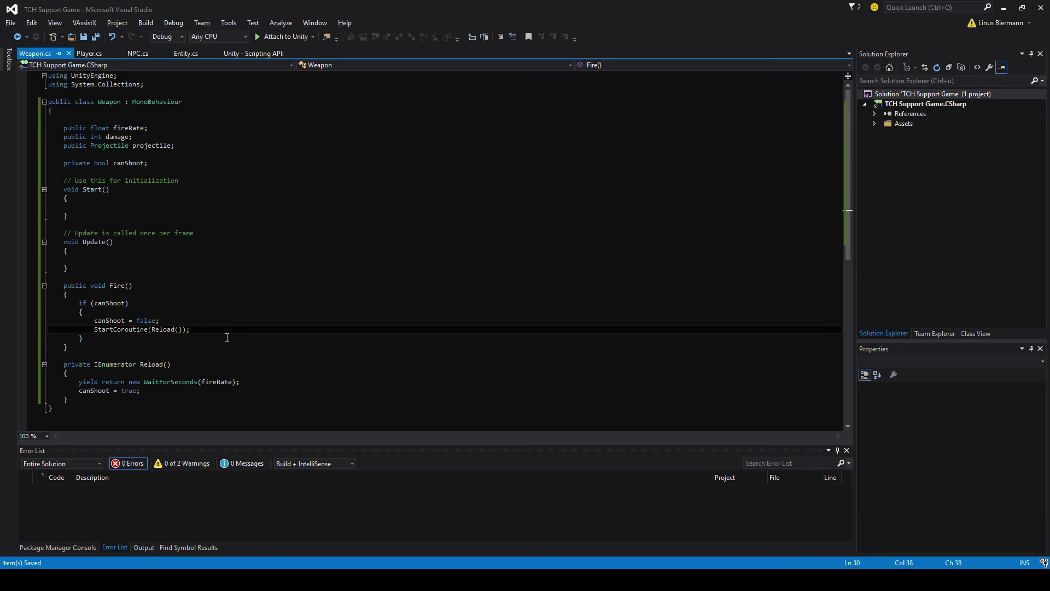
key("Return")
key("Return")
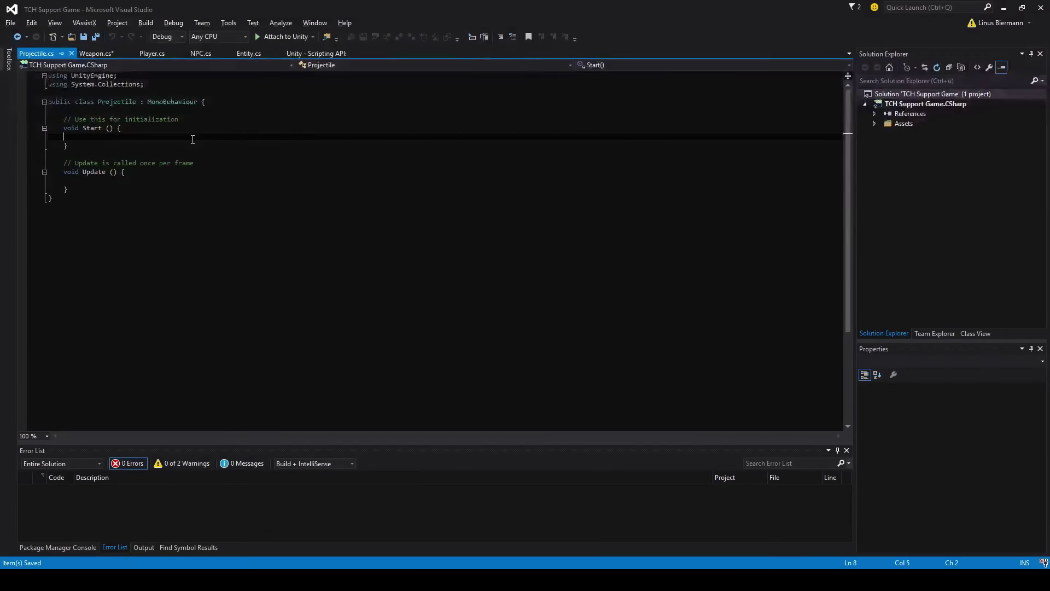
Reformat Projectile.cs and declare a public int damage field.
key("ctrl+a")
key("ctrl+k")
key("ctrl+f")
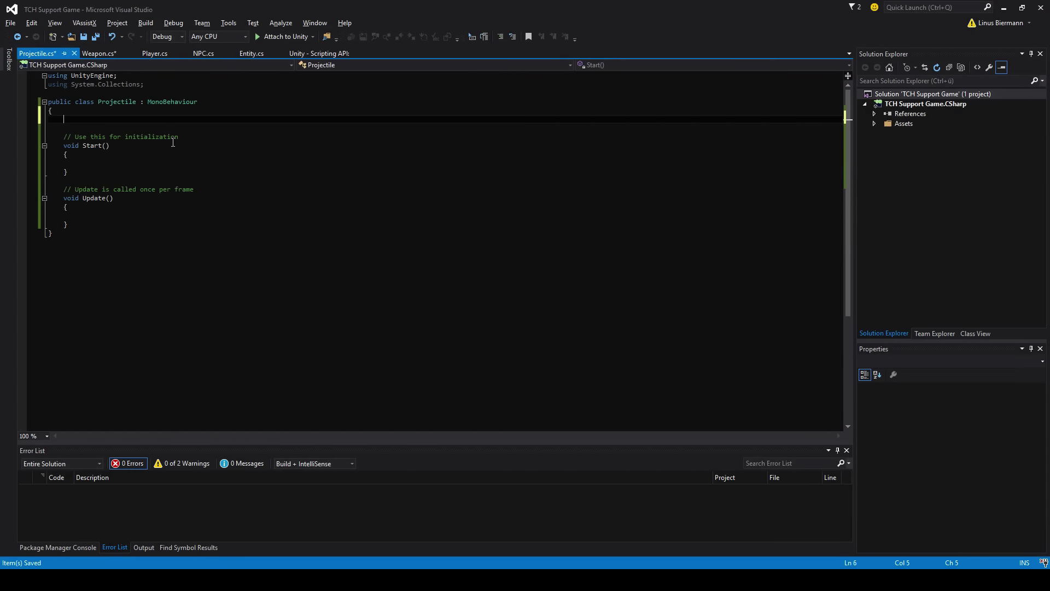
key("Return")
type("public ")
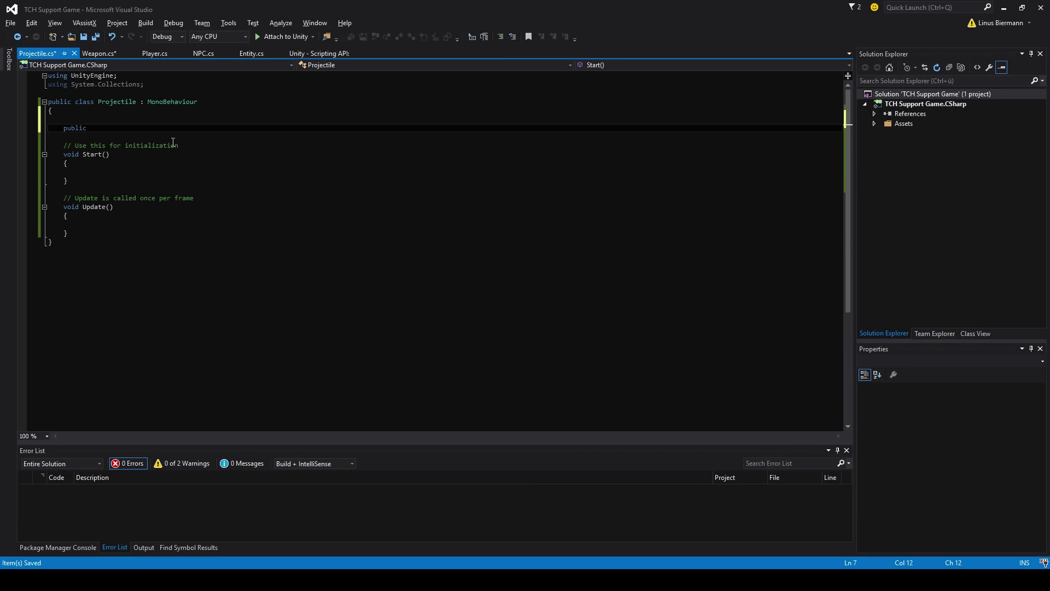
type("int dama")
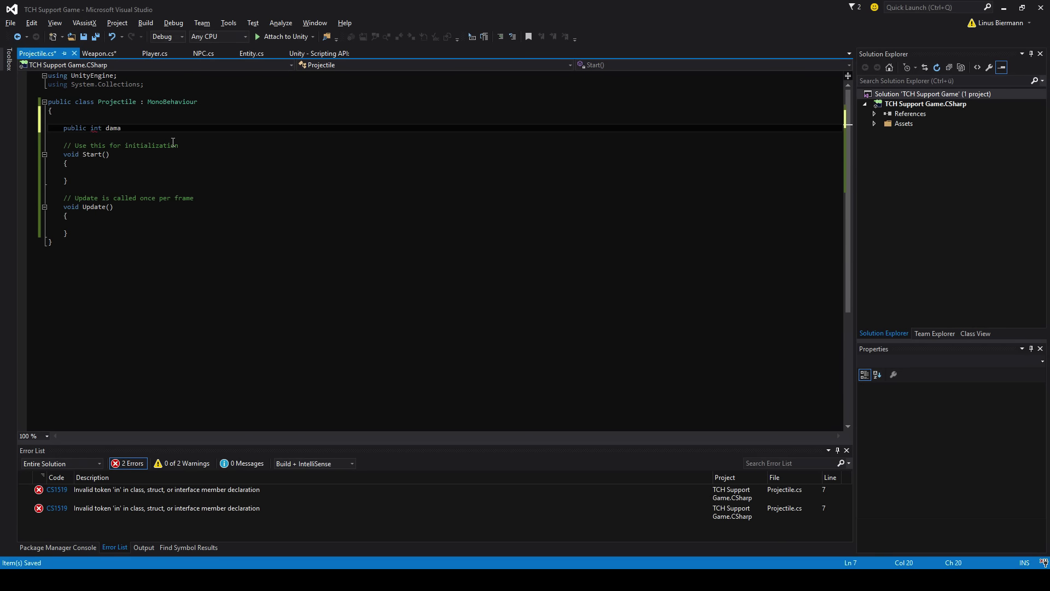
type("ge;")
key("Return")
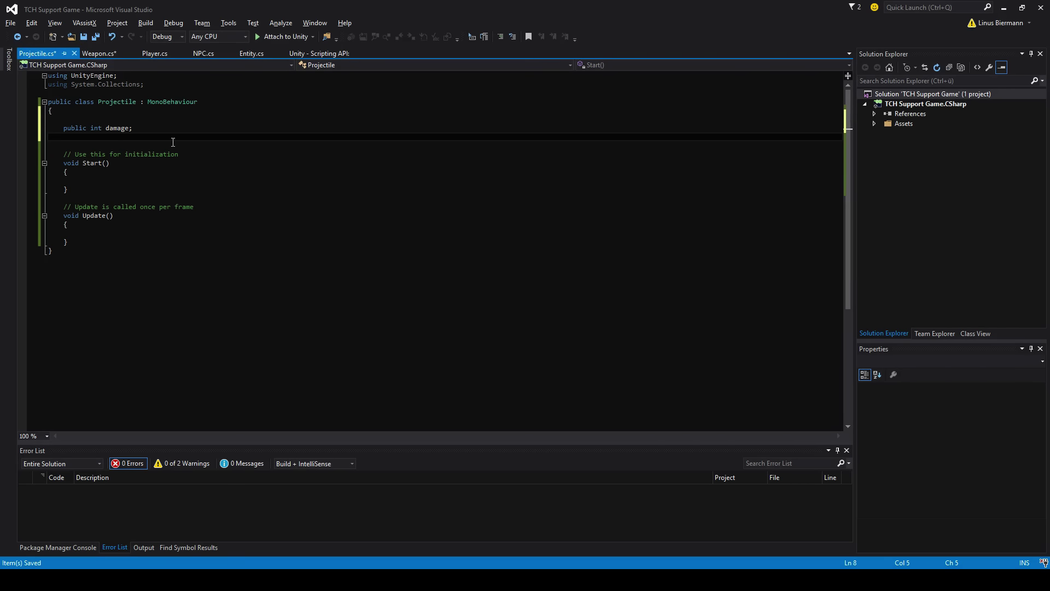
key("Return")
Declare private Rigidbody2D rb and assign rb = GetComponent<Rigidbody2D>() in Start, saving.
type("priavtr")
key("BackSpace")
key("BackSpace")
key("BackSpace")
type("vate ")
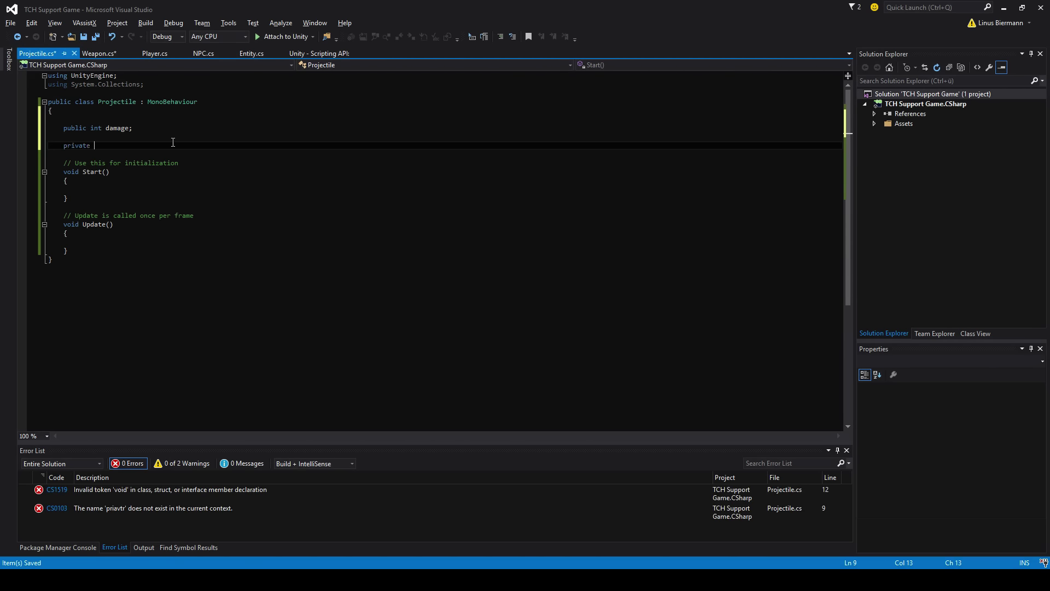
type("Rigidbody")
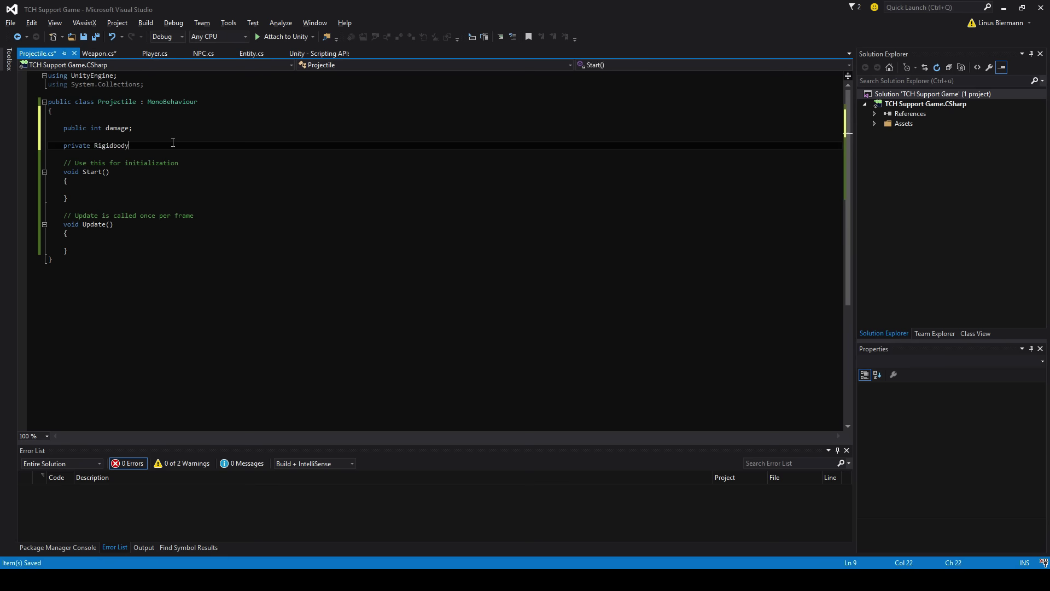
type("2D rb;")
key("ctrl+s")
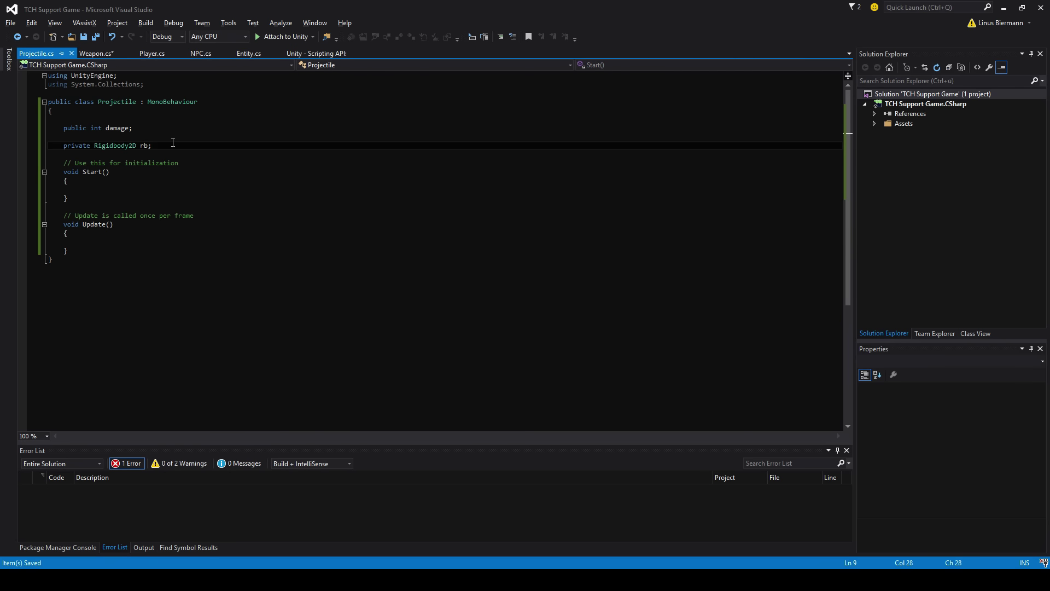
key("Down")
key("Down")
key("Down")
key("Down")
type("r")
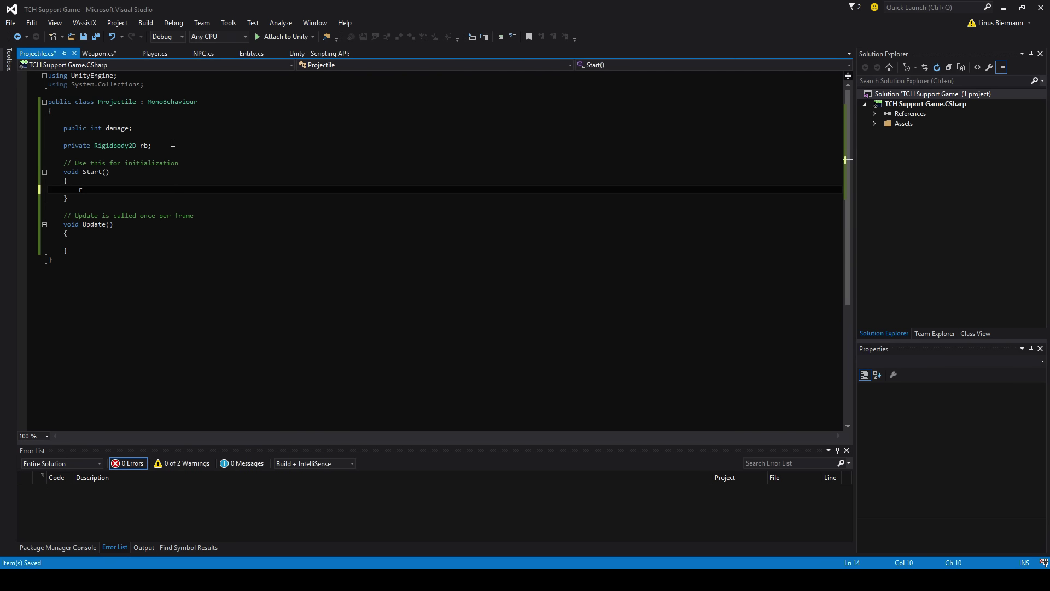
type("b = GetComponent<")
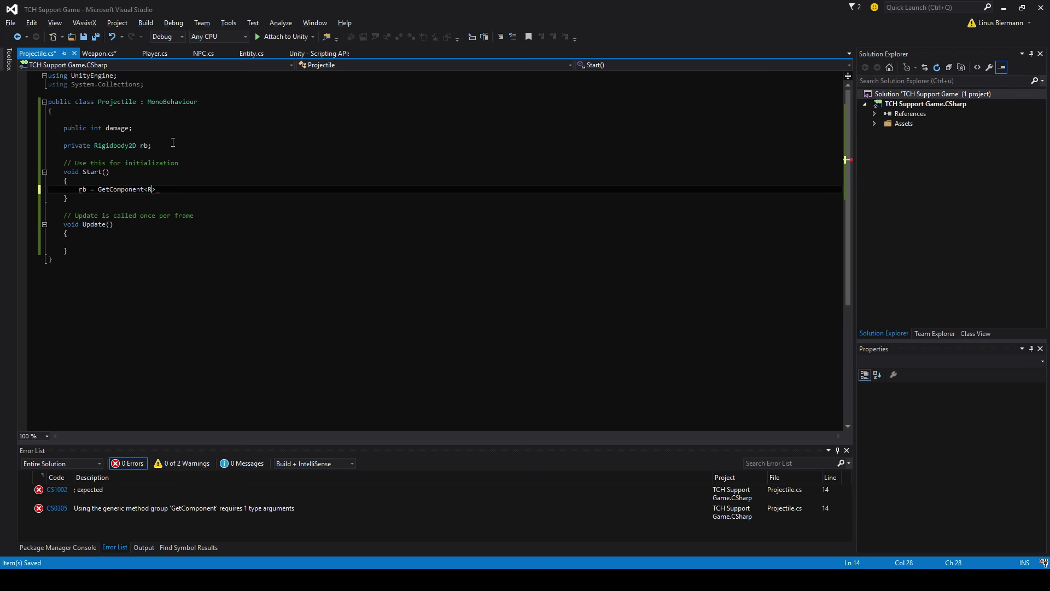
type("Rigidbody2D>();")
key("ctrl+s")
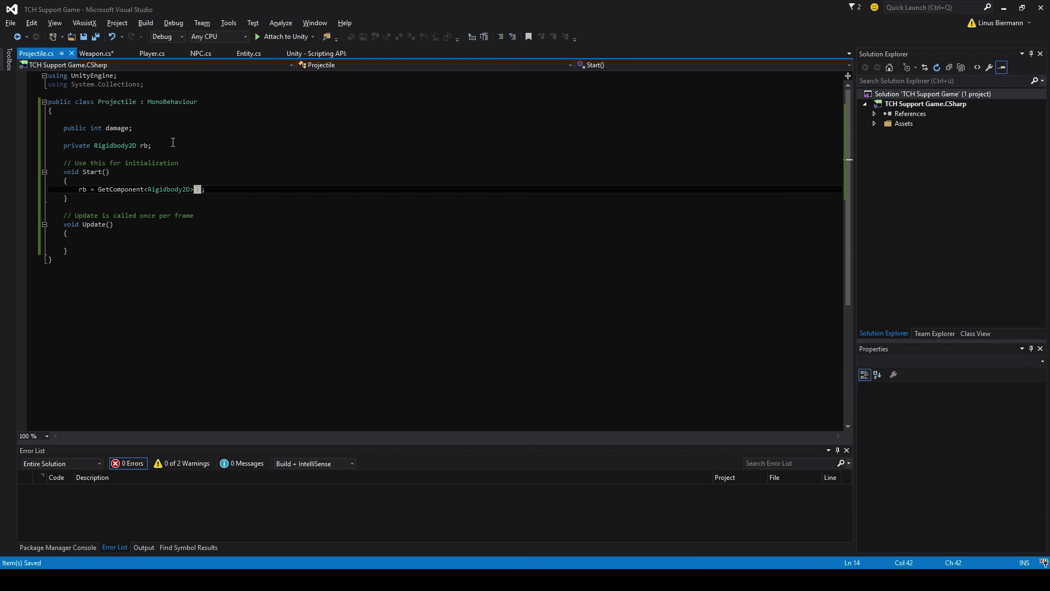
left_click(67, 251)
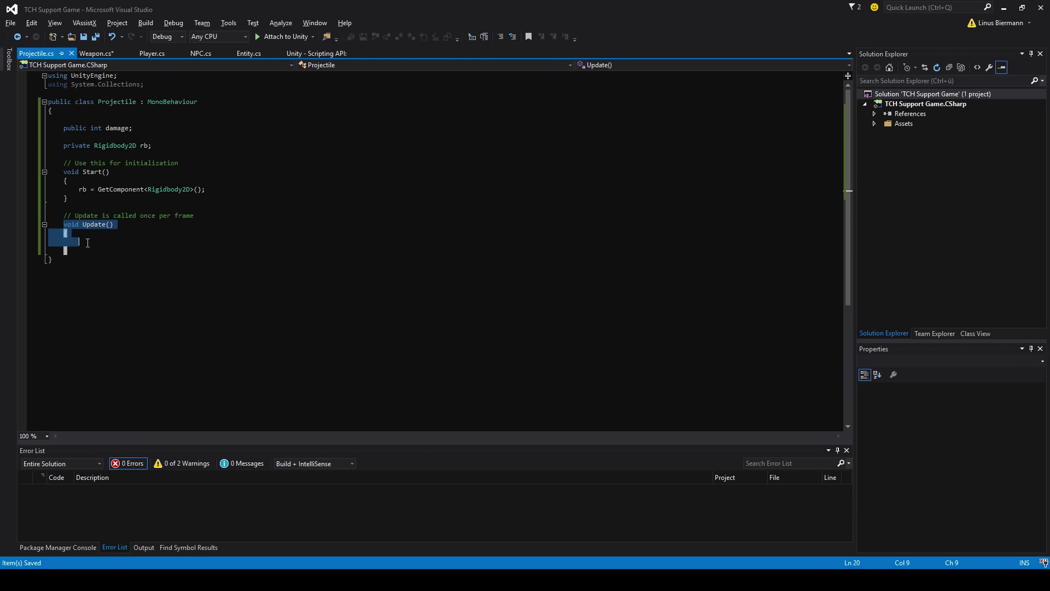
Replace the Update method with an empty public void FireProjectile() method.
left_click_drag(68, 250, 63, 216)
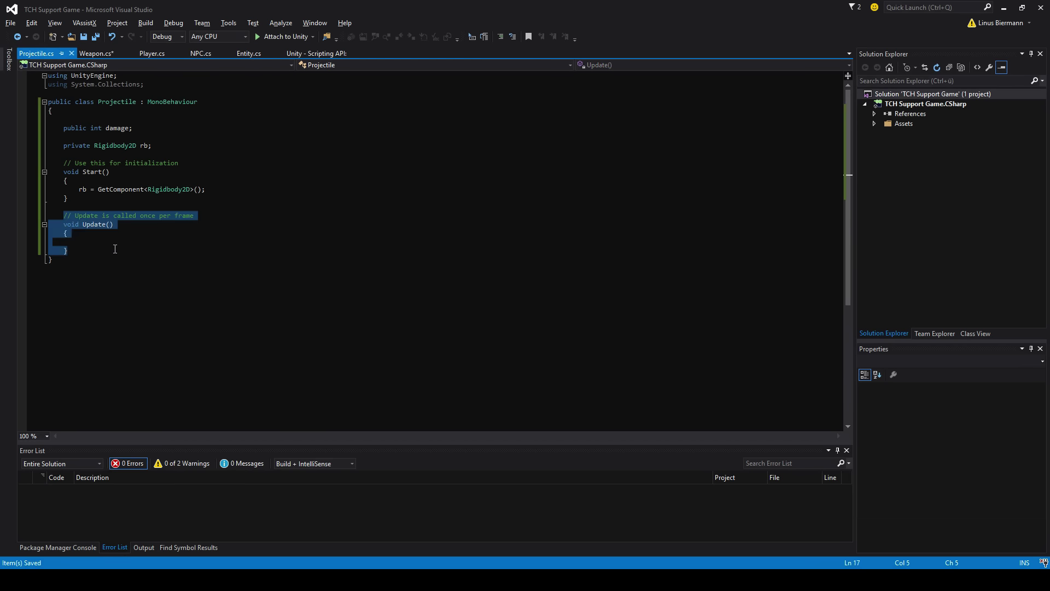
key("Delete")
type("public void F")
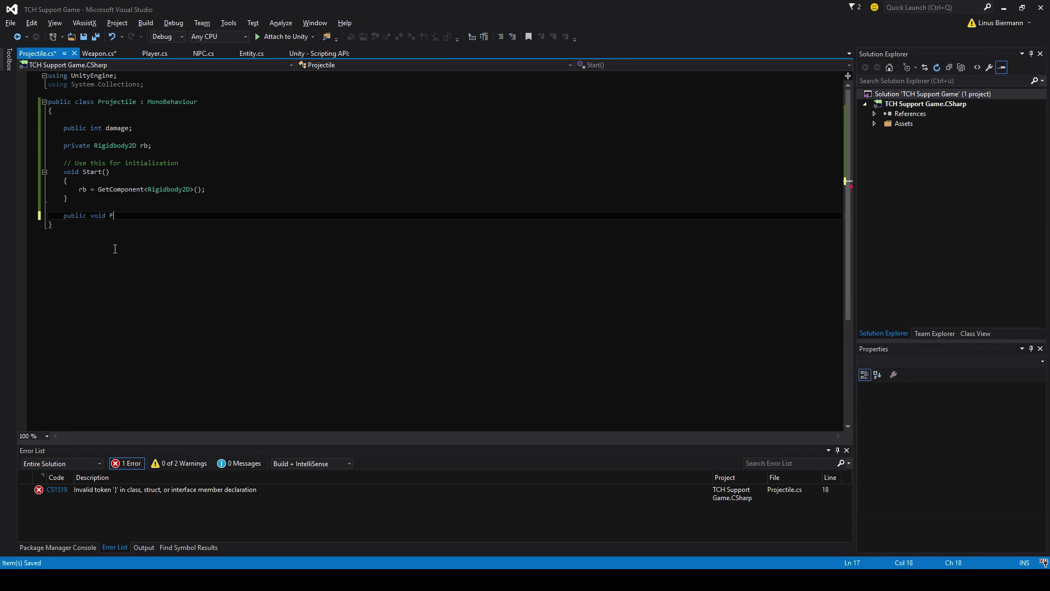
key("BackSpace")
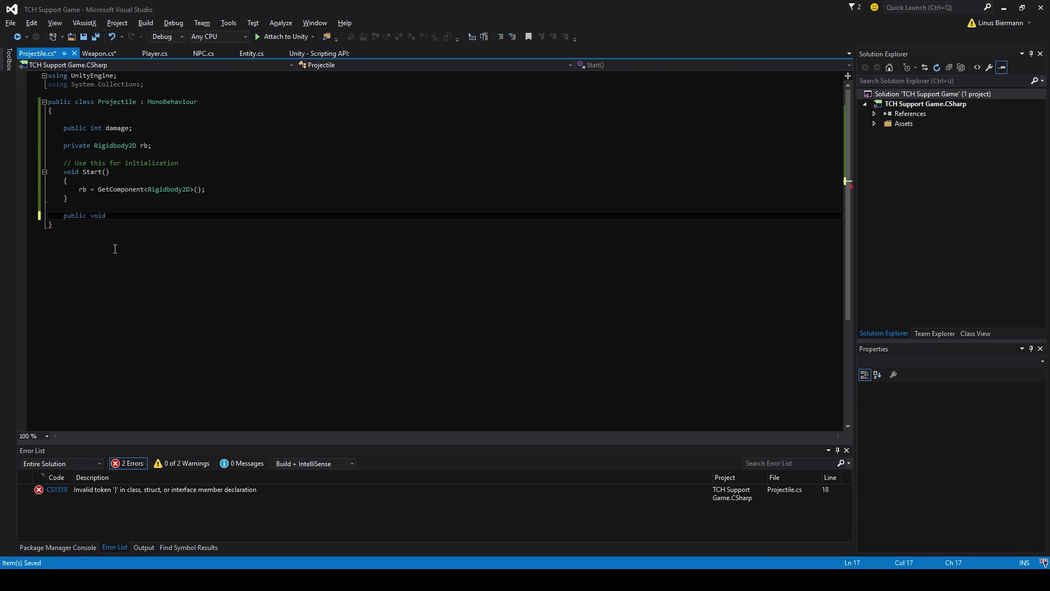
type("ShootProjecti")
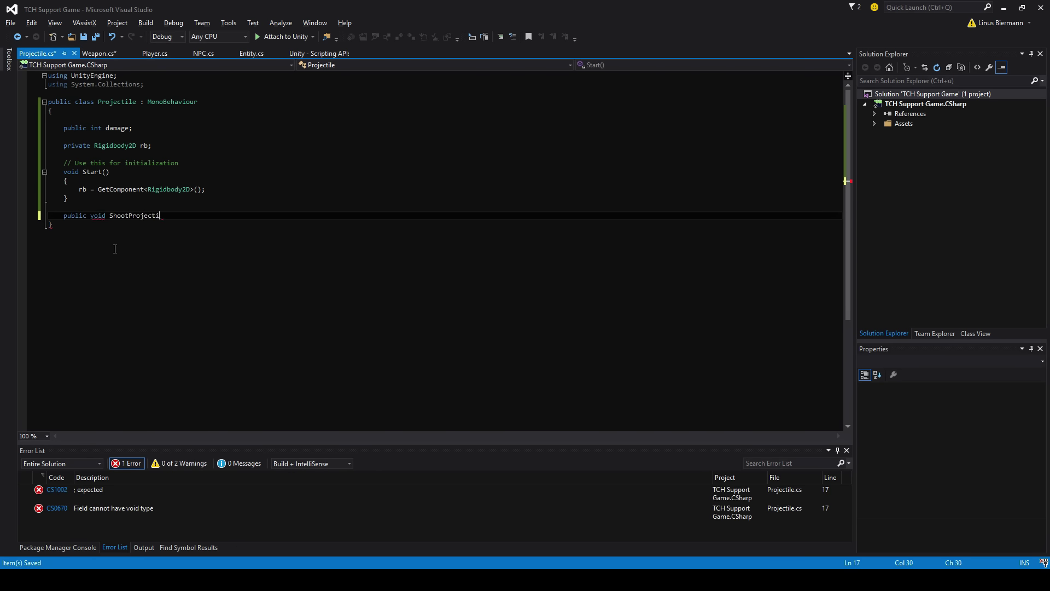
type("le(")
key("BackSpace")
key("BackSpace")
key("BackSpace")
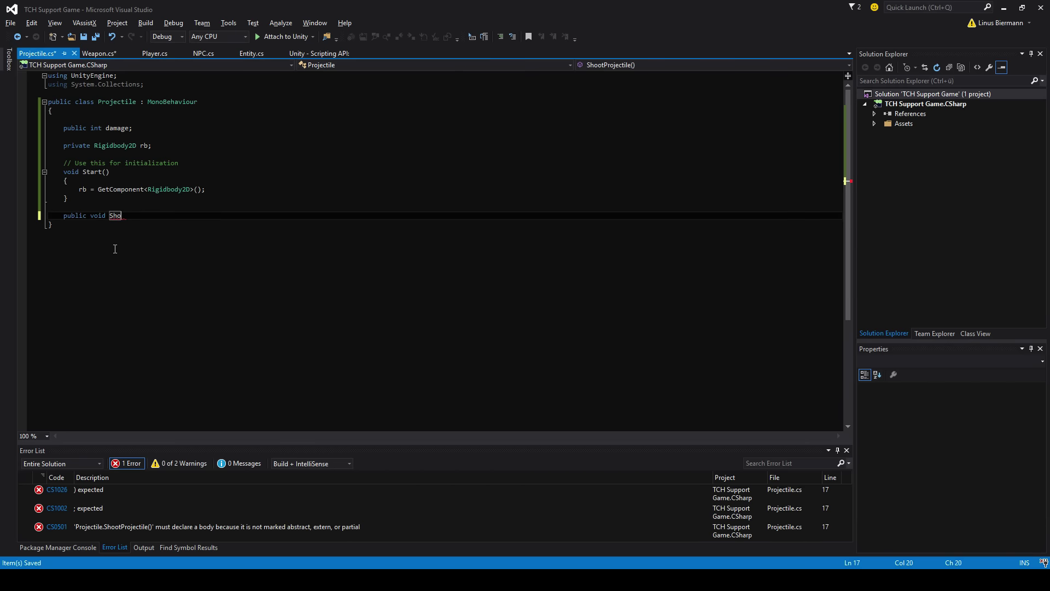
key("BackSpace")
key("BackSpace")
key("BackSpace")
type("Fire")
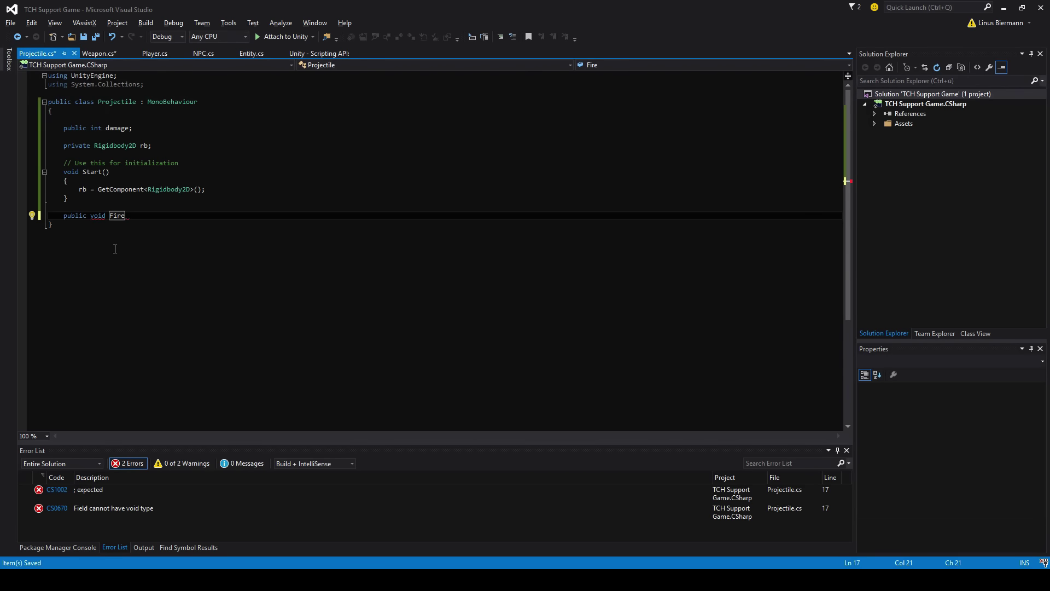
type("Projectil")
type("e()")
key("Return")
type("{")
key("Return")
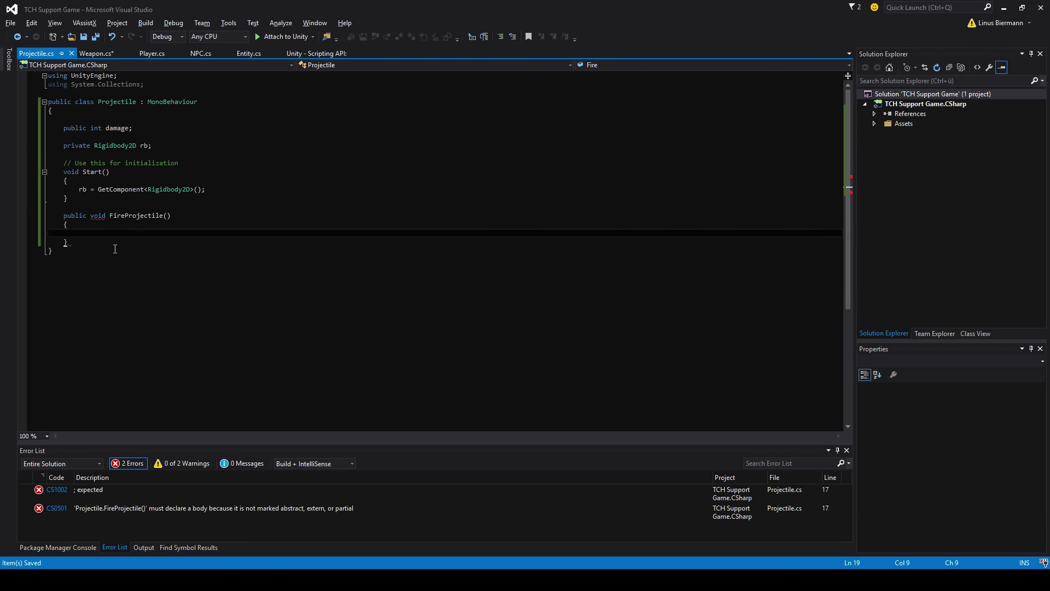
Give FireProjectile parameters Vector2 direction, float power and body rb.AddForce(direction * power); save.
left_click(168, 215)
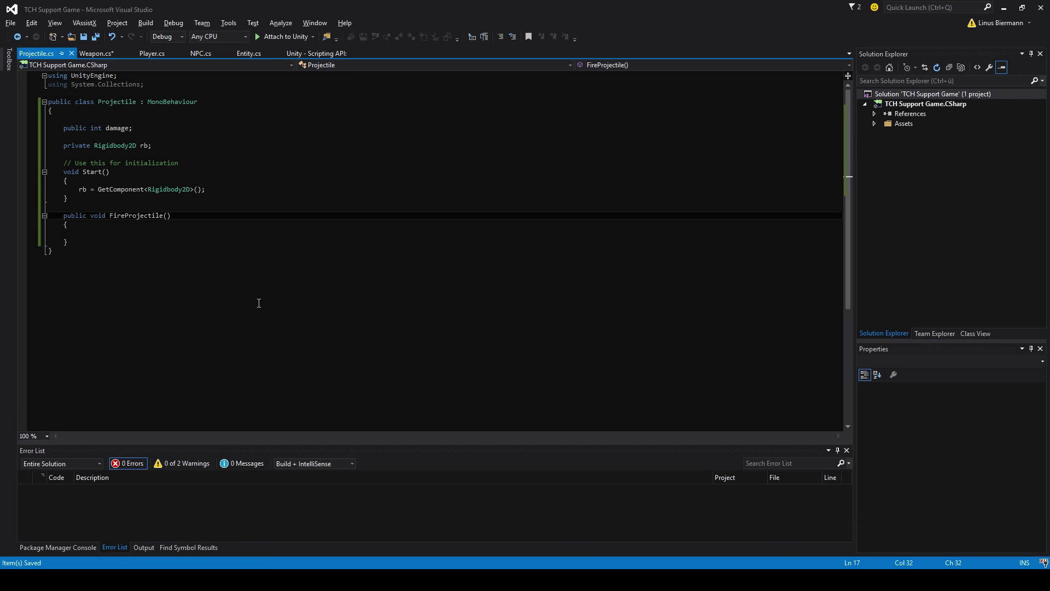
type("Vector2 ")
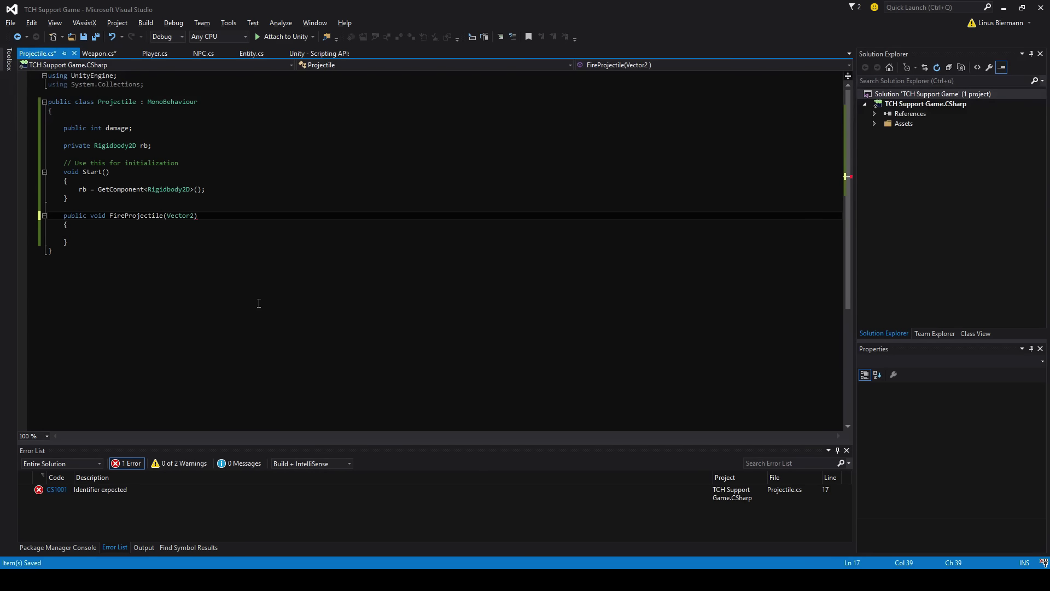
type("ve")
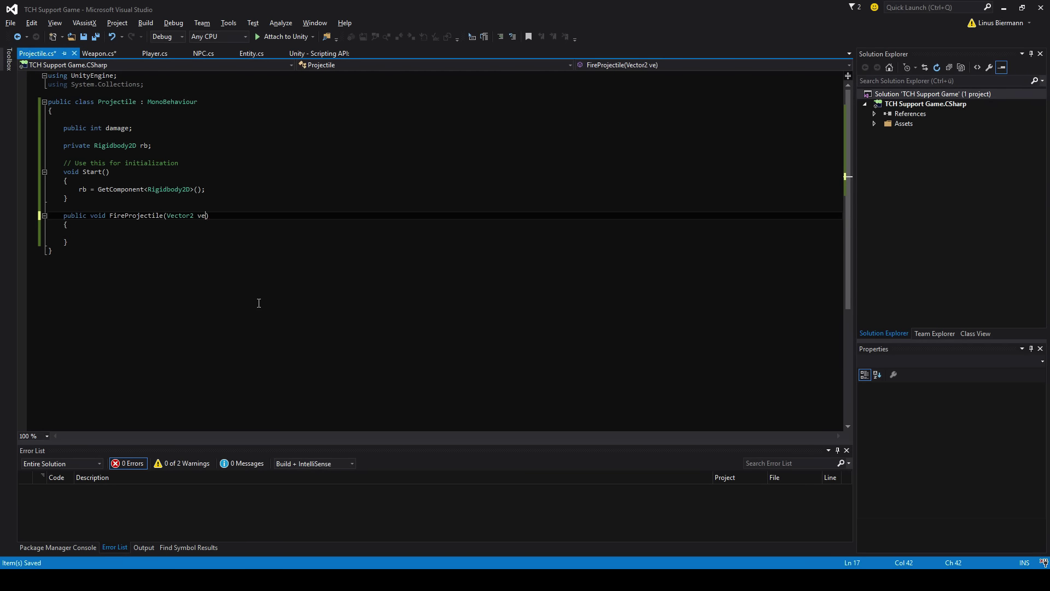
key("BackSpace")
key("BackSpace")
type("direction, ")
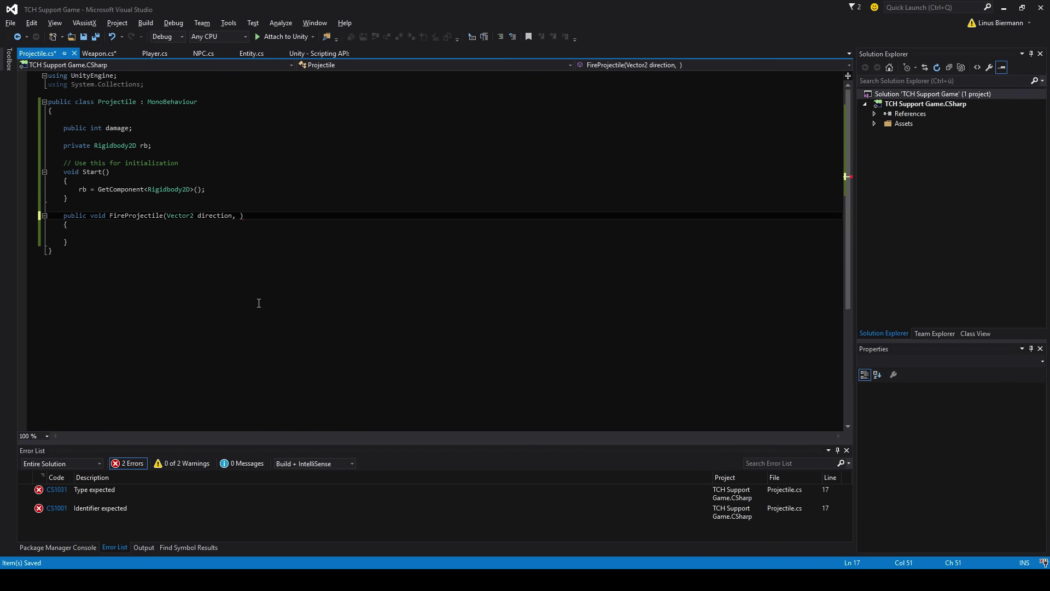
type("float power")
key("ctrl+s")
key("Down")
key("Down")
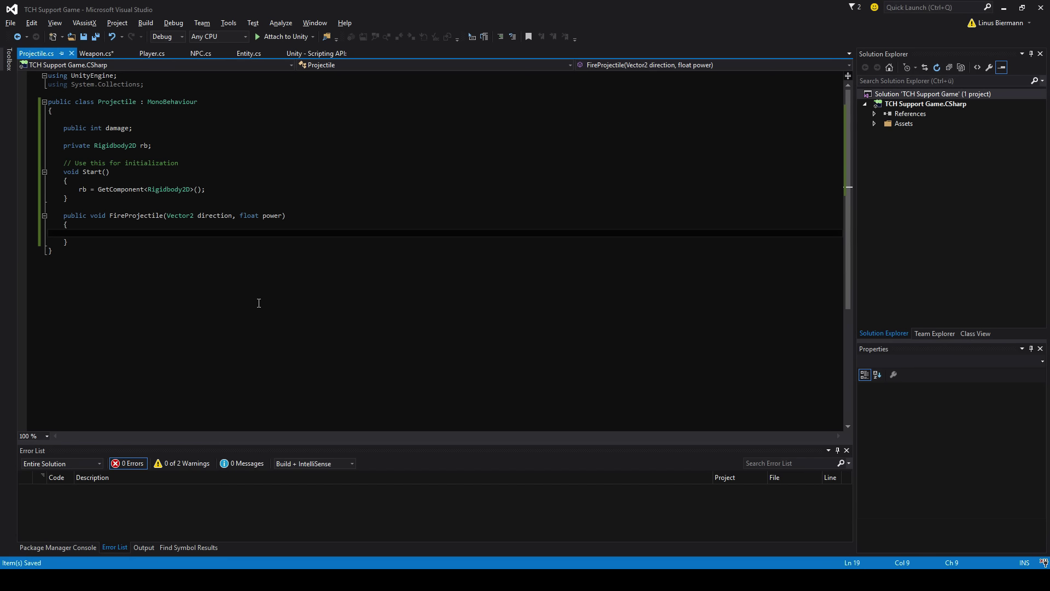
type("rb.Add")
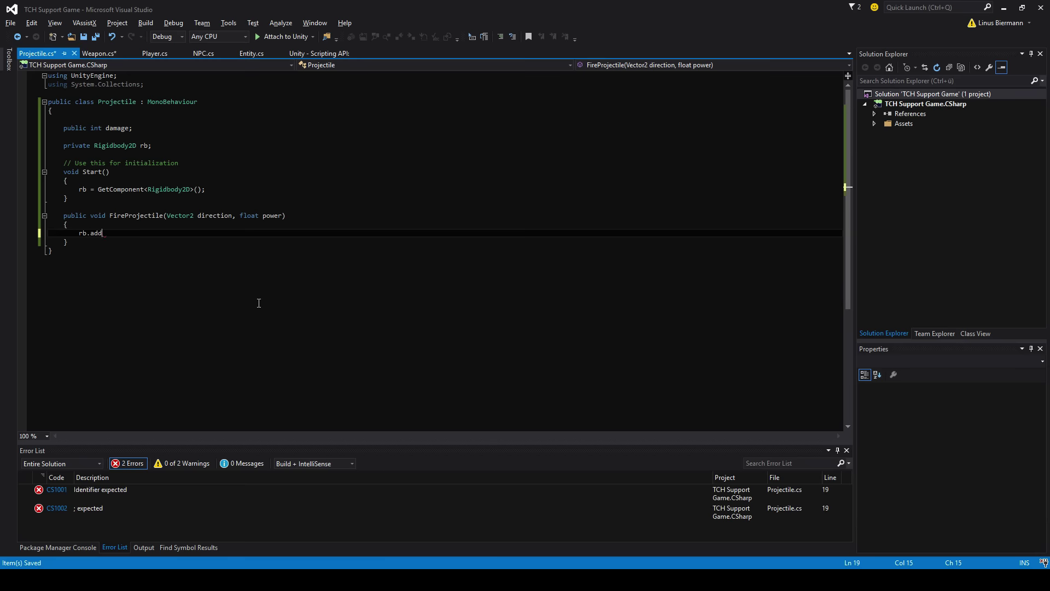
type("Force(")
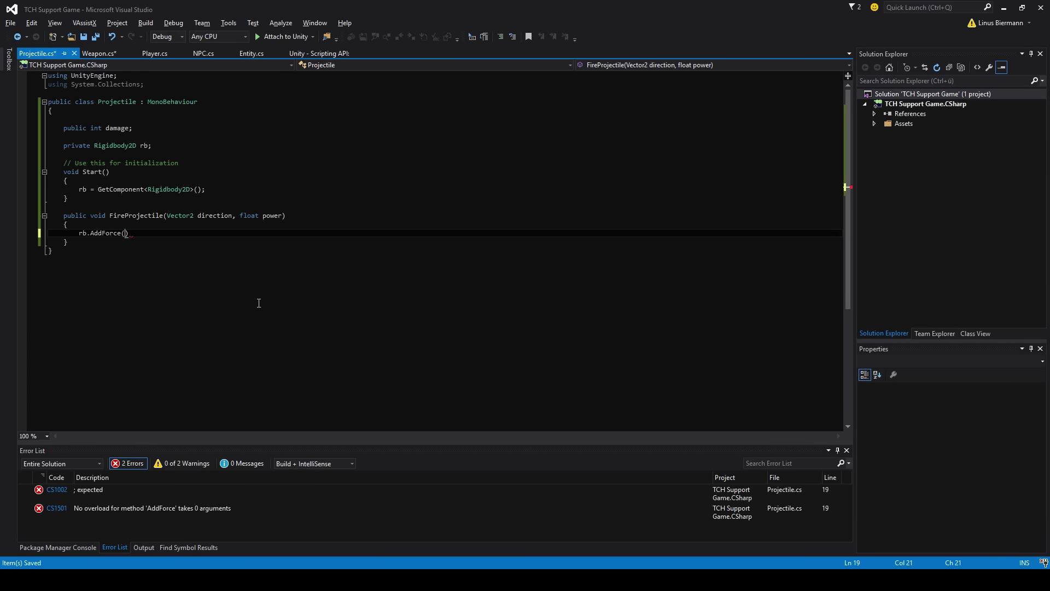
type("direction * pow")
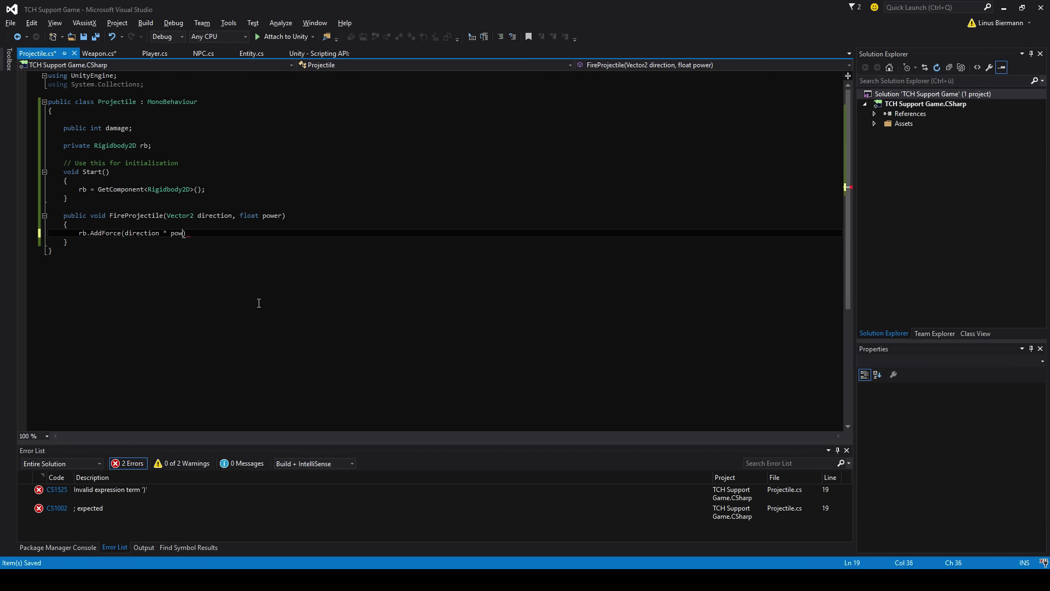
type("er);")
key("ctrl+s")
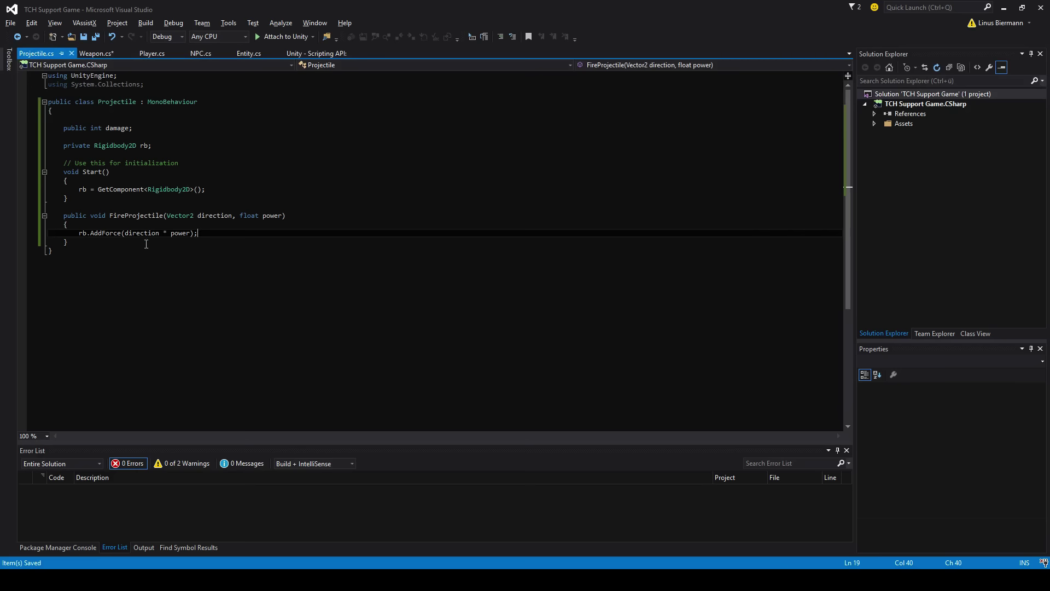
In Weapon's Fire, write Projectile obj = (Projectile)Instantiate(projectile, transform.position, Quaternion.identity);.
left_click(94, 53)
scroll(285, 312, "down", 1)
scroll(284, 312, "down", 1)
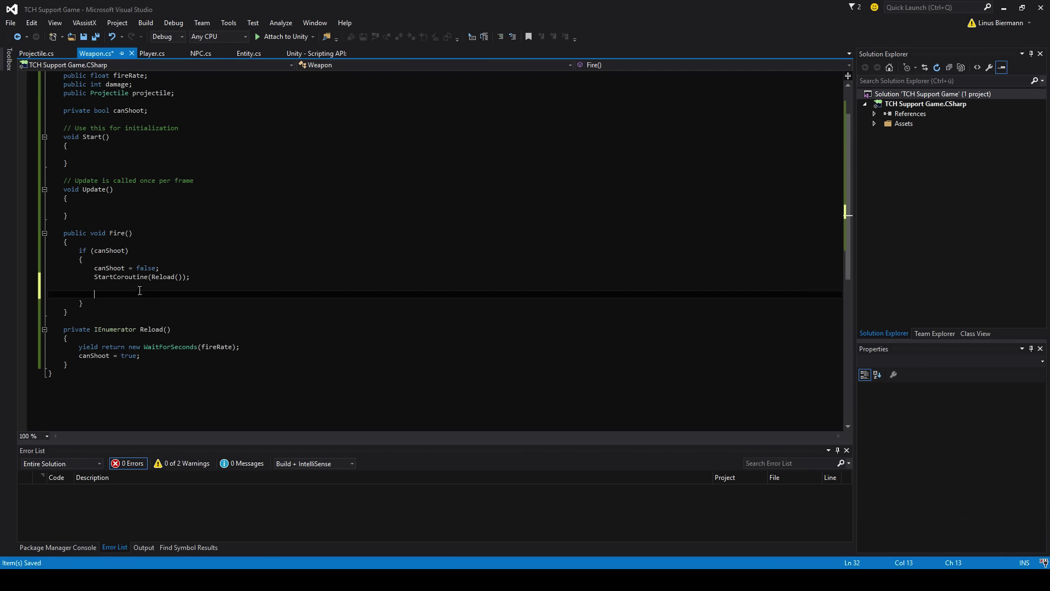
scroll(284, 311, "up", 1)
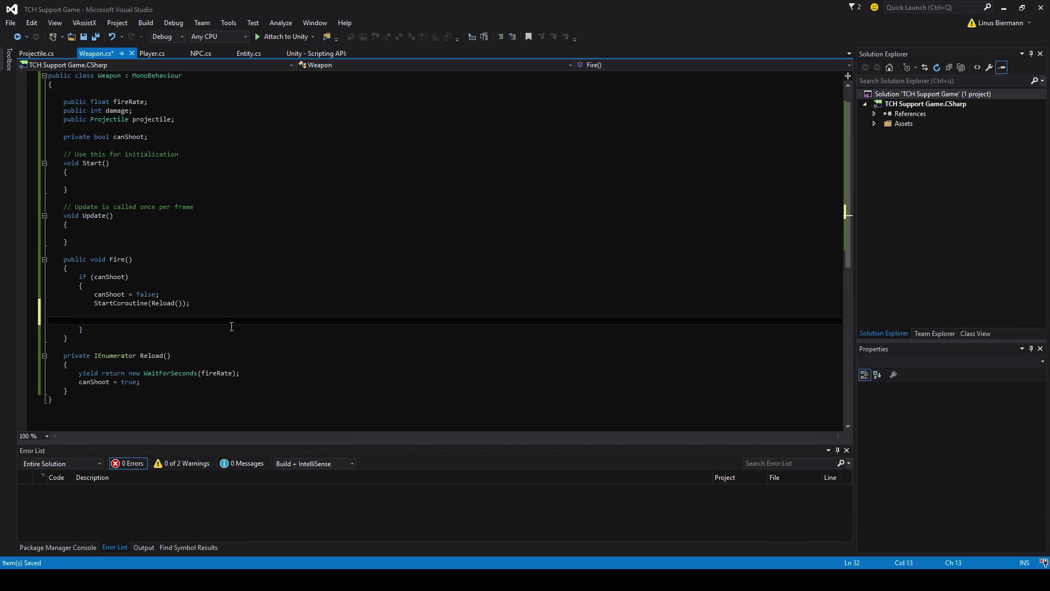
type("Projectile ")
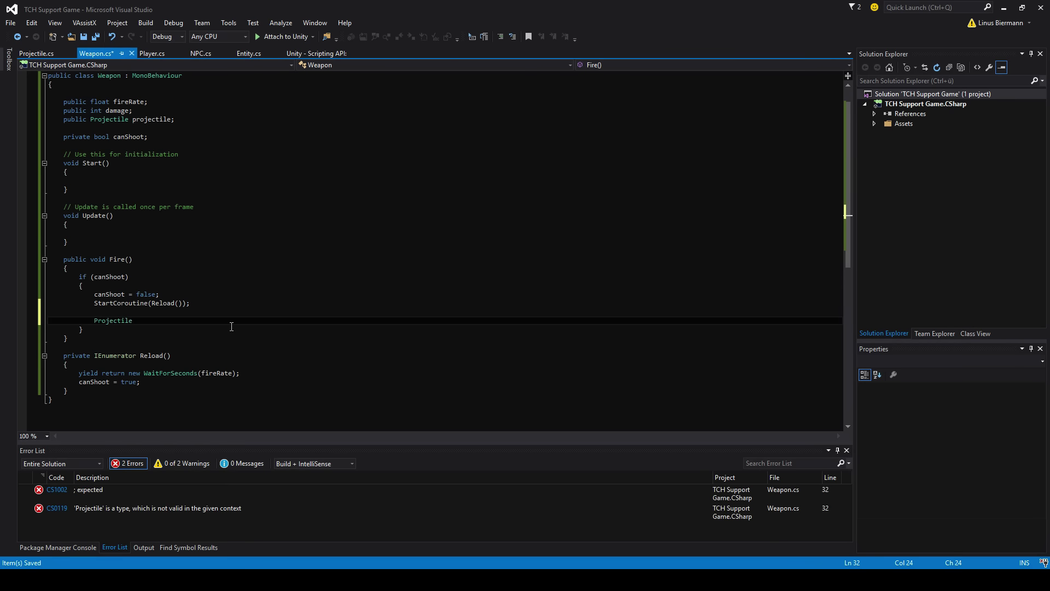
type("obj = ")
type("(POr")
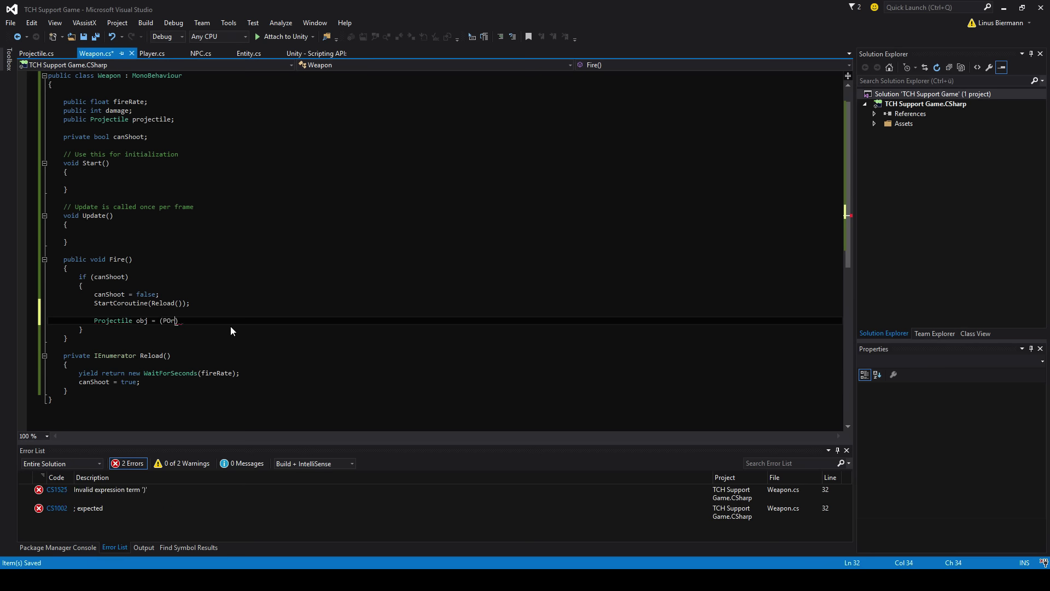
key("BackSpace")
key("BackSpace")
type("(Projectgil")
key("BackSpace")
key("BackSpace")
key("BackSpace")
type("ile)Instantiate.")
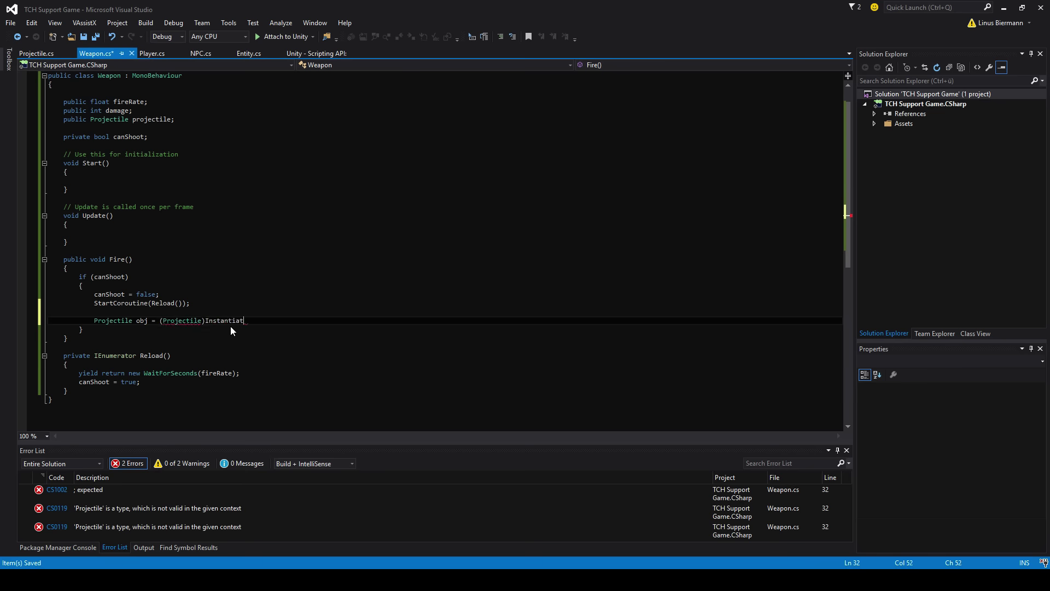
key("BackSpace")
key("BackSpace")
key("BackSpace")
key("BackSpace")
key("BackSpace")
key("BackSpace")
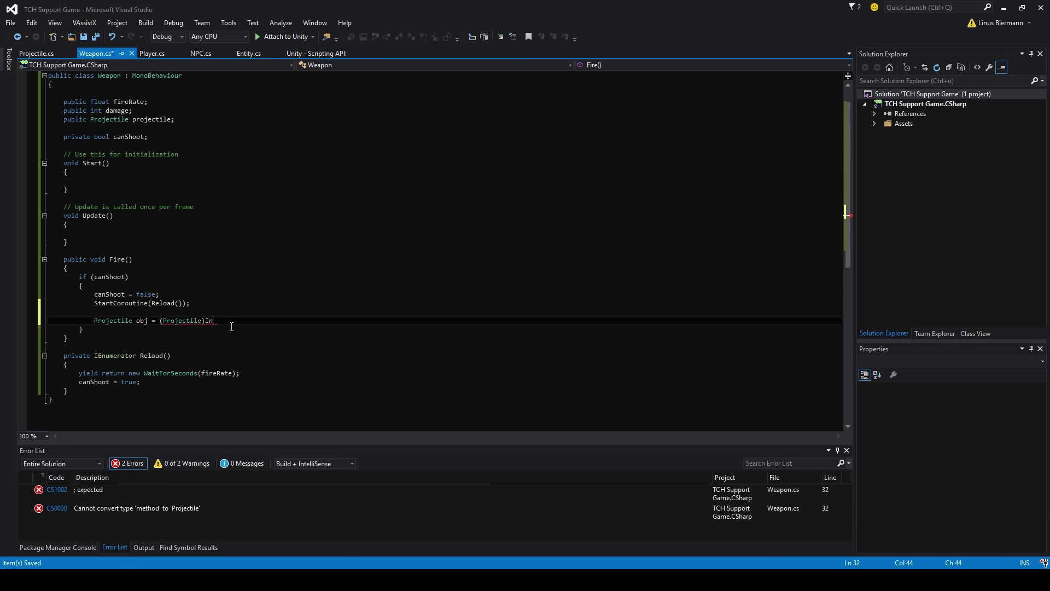
type("stantiate(")
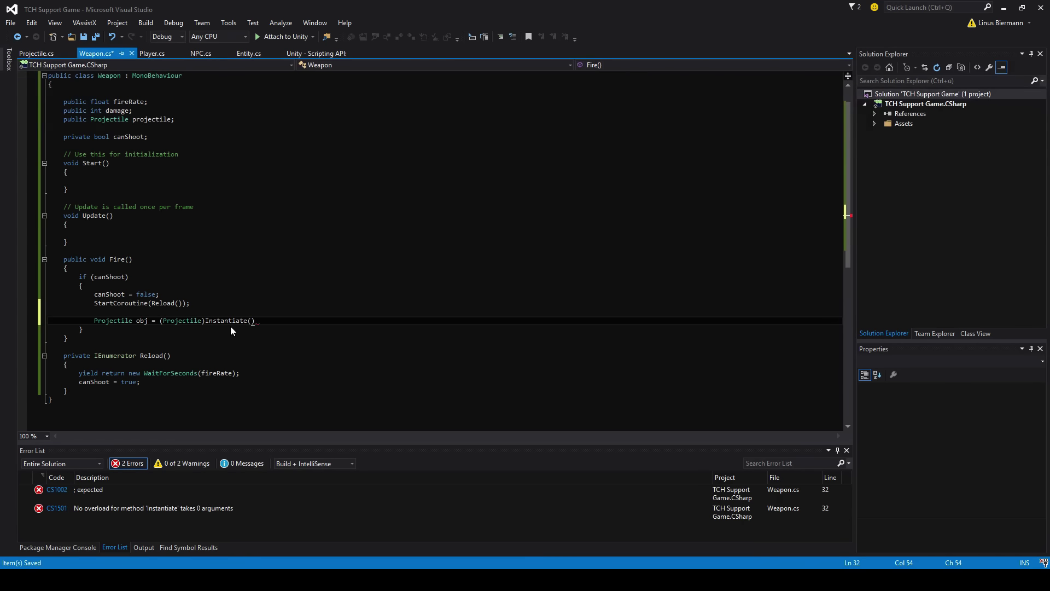
type("projectile")
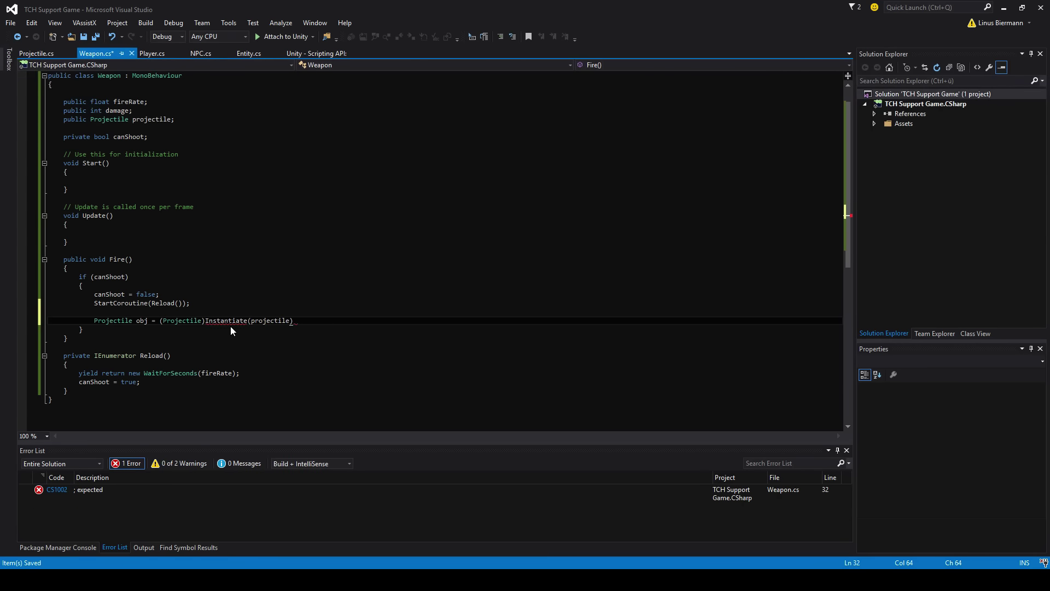
type(",")
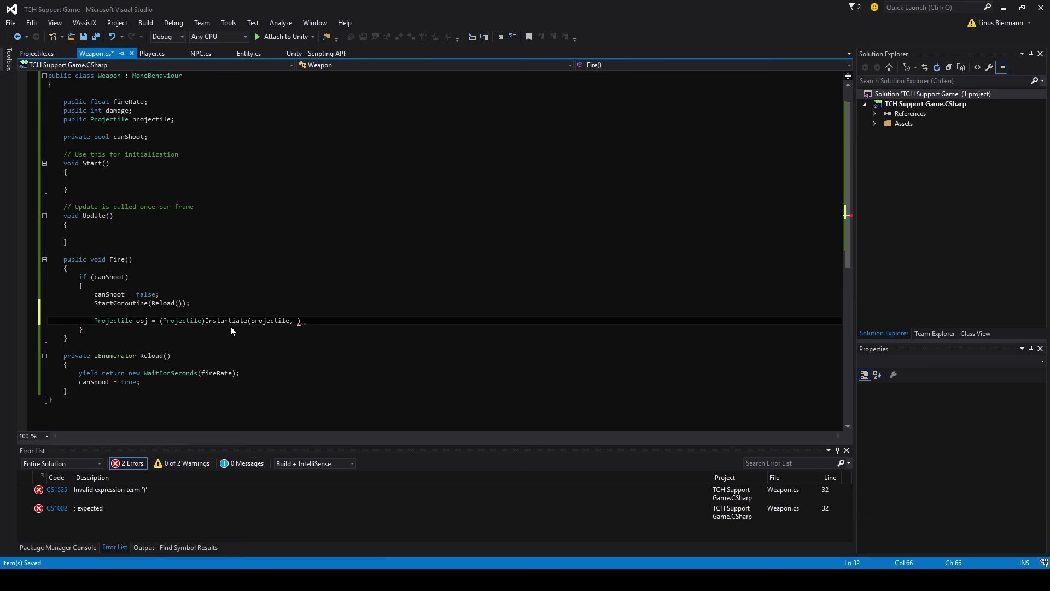
type("transform")
type(".position,")
type("Q")
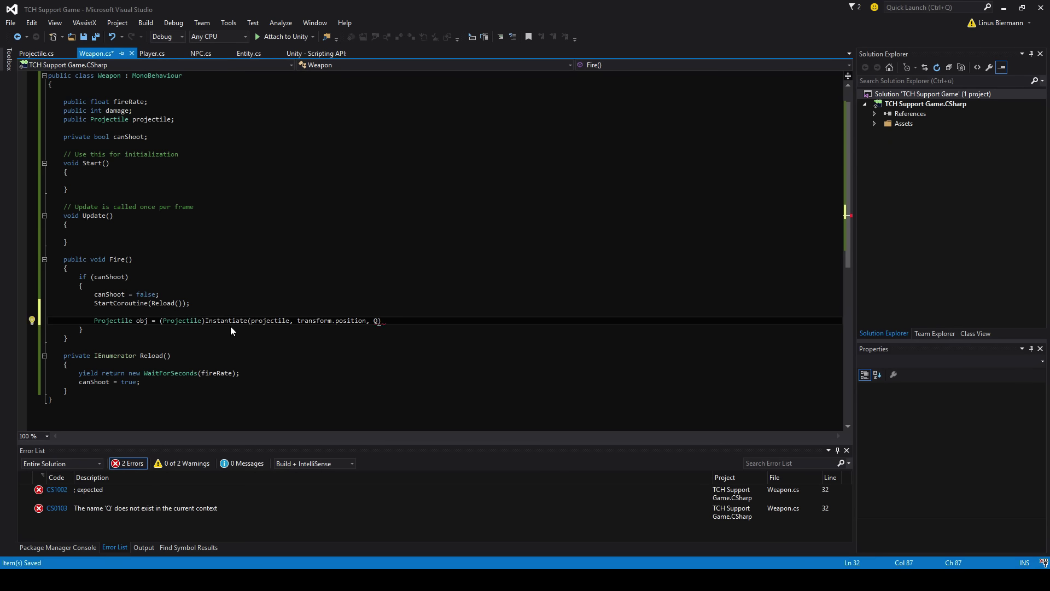
type("uaternion.identity);")
key("ctrl+s")
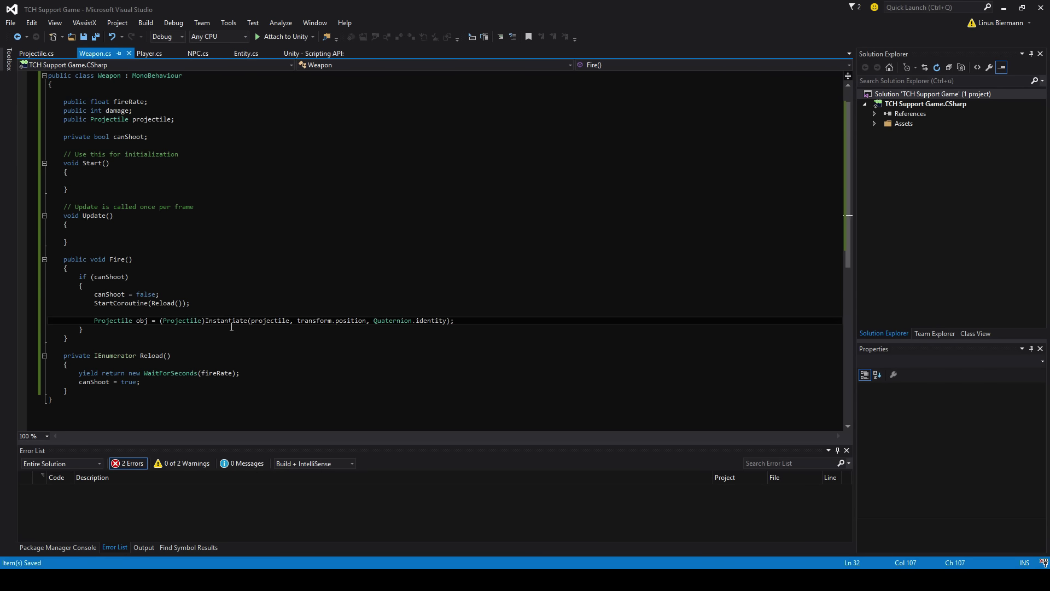
key("Return")
key("Return")
key("Up")
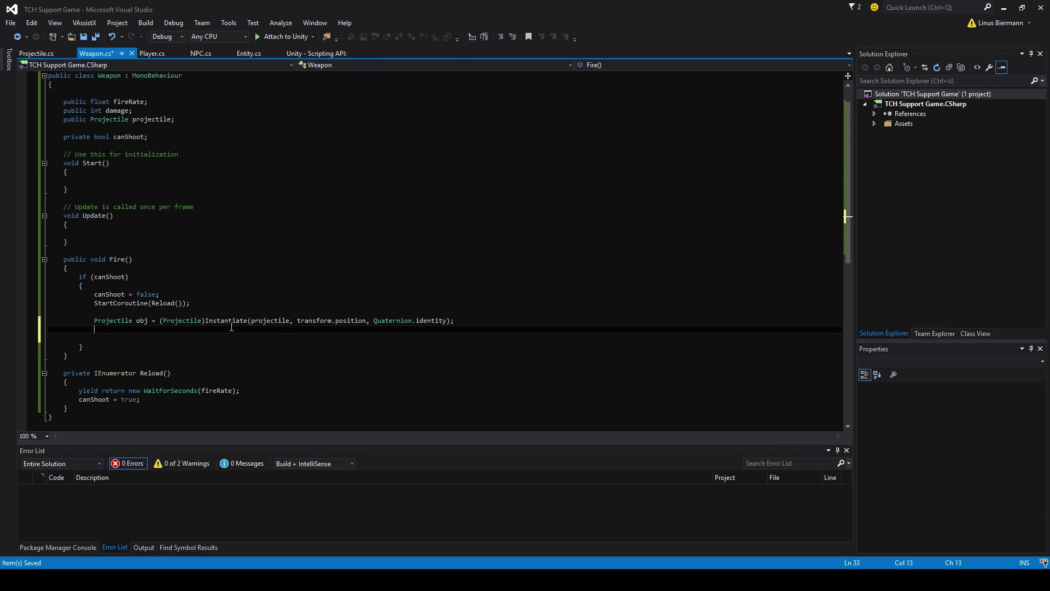
Add obj.damage = damage; below the Instantiate line, save, and return to Projectile.cs.
type("obj.damage = ")
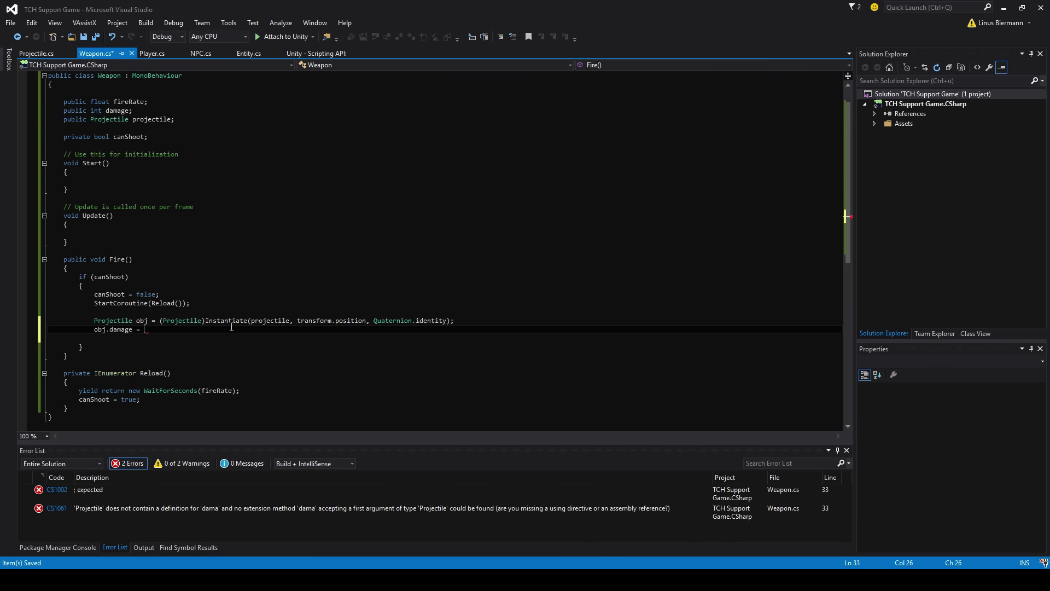
type("damage;")
key("ctrl+s")
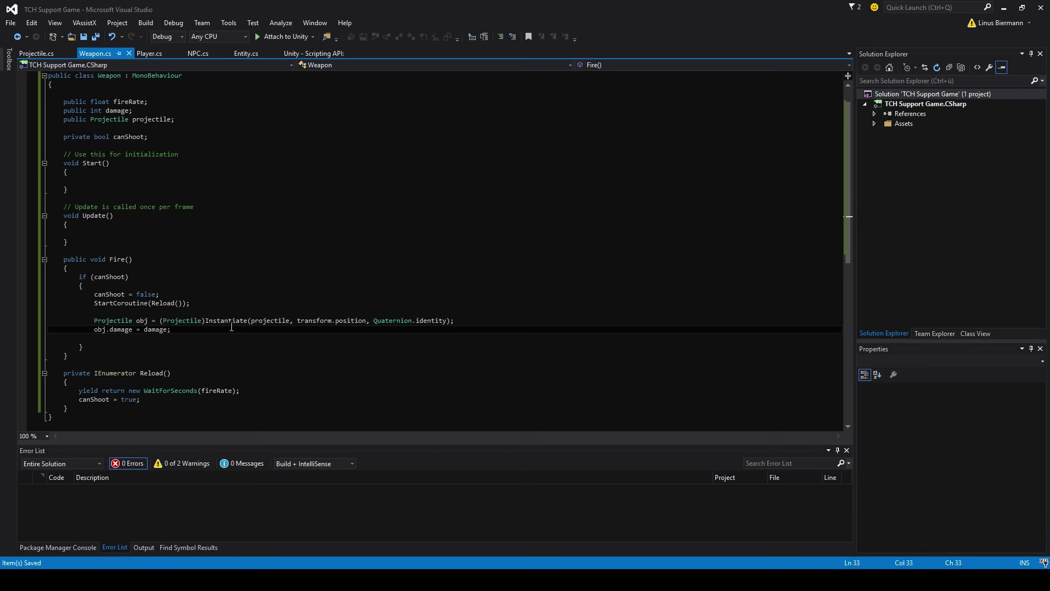
key("ctrl+Tab")
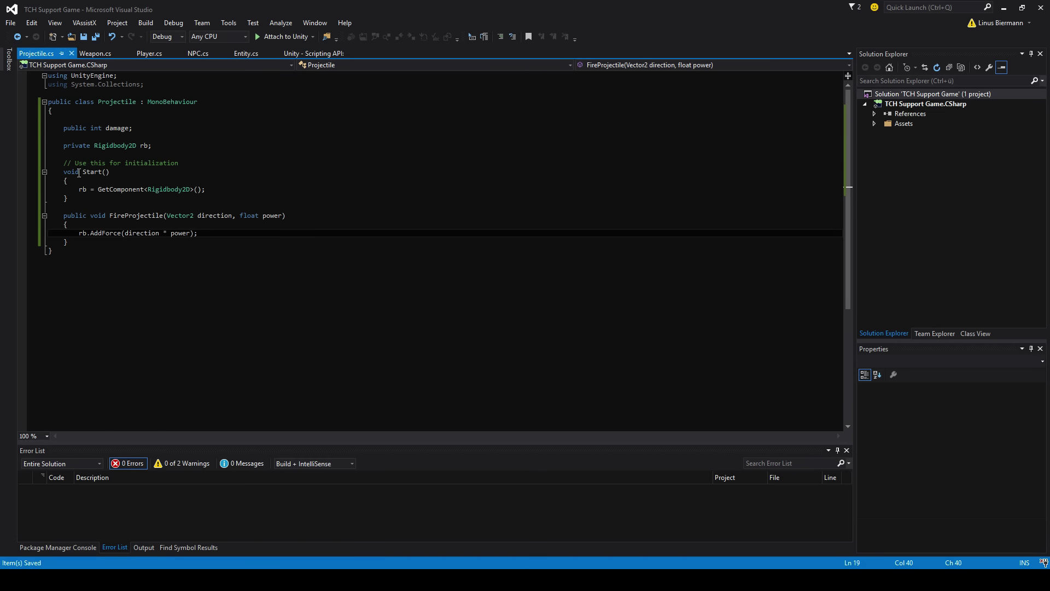
Inspect the FireProjectile method's parameters in Projectile.cs, then go back to Weapon.cs.
double_click(134, 215)
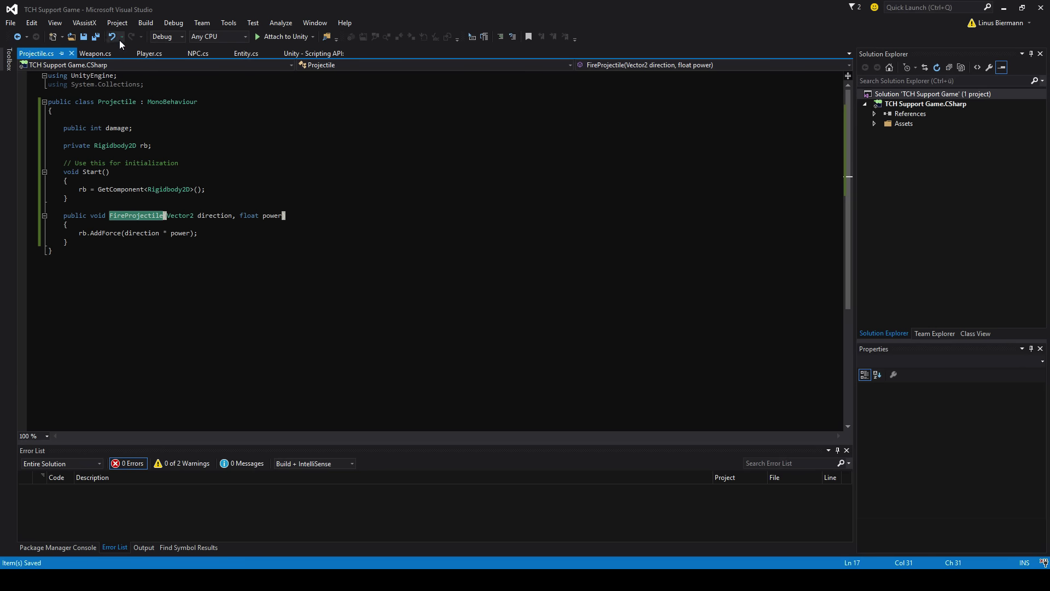
left_click(95, 55)
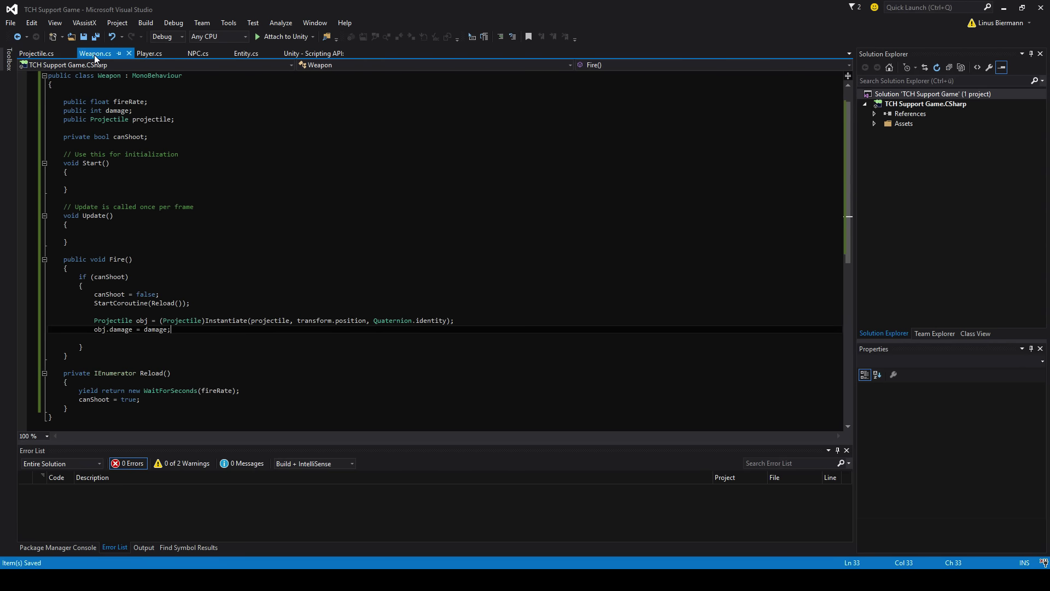
Add obj.FireProjectile(new Vector2(0, 1), 50); below the damage assignment in Fire() and save.
left_click(320, 335)
scroll(316, 334, "down", 3)
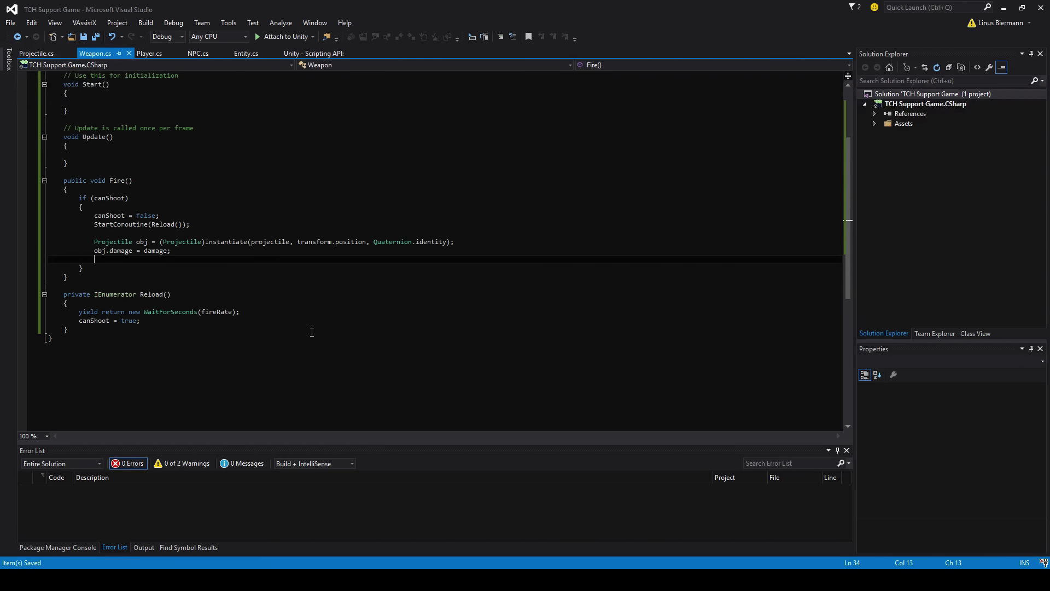
type("obj.")
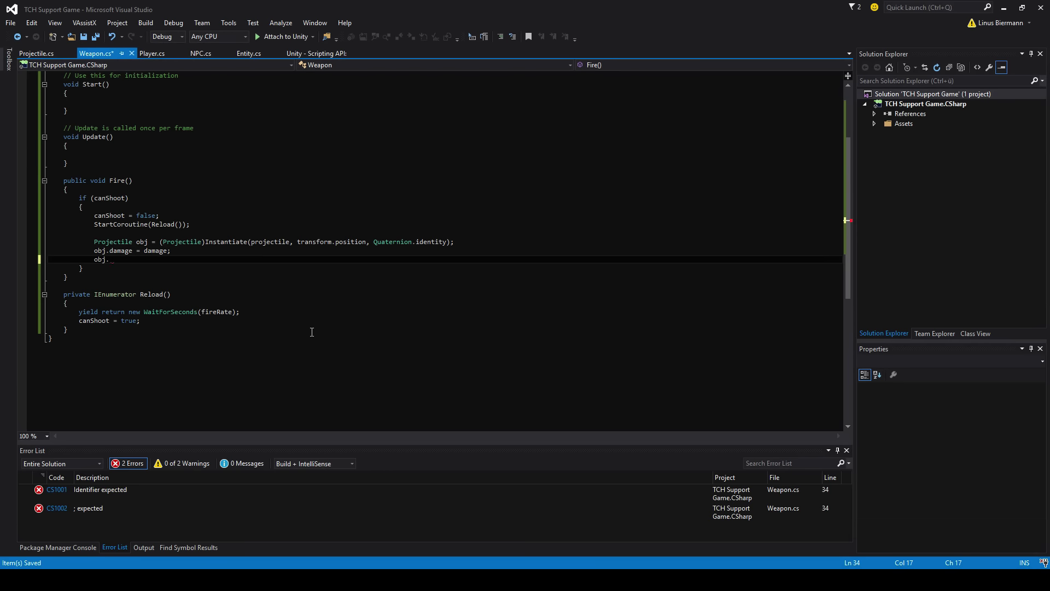
type("Fi")
type("reProjectile(")
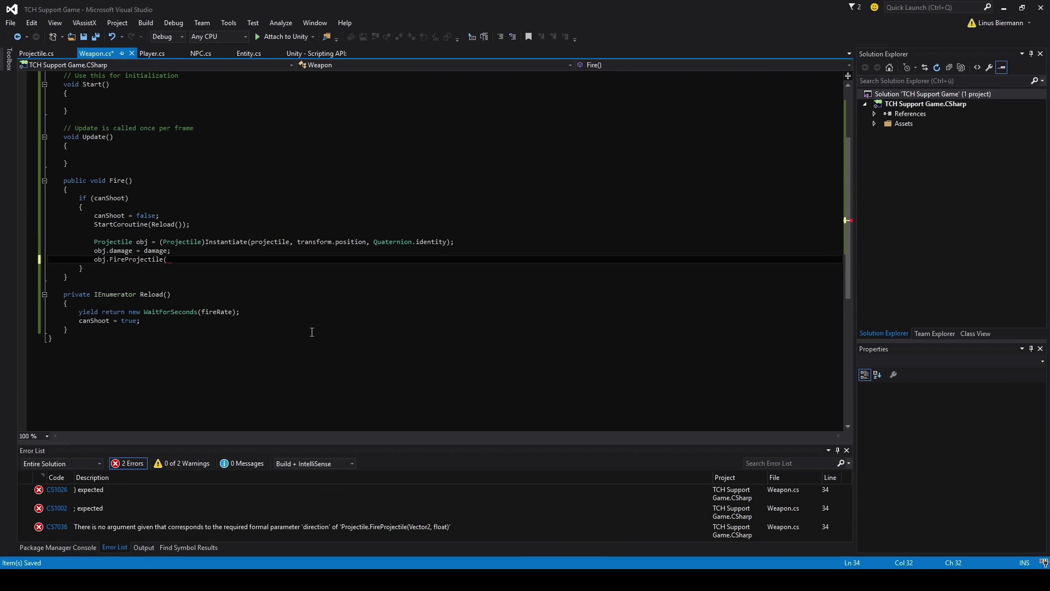
type("new Vector2(")
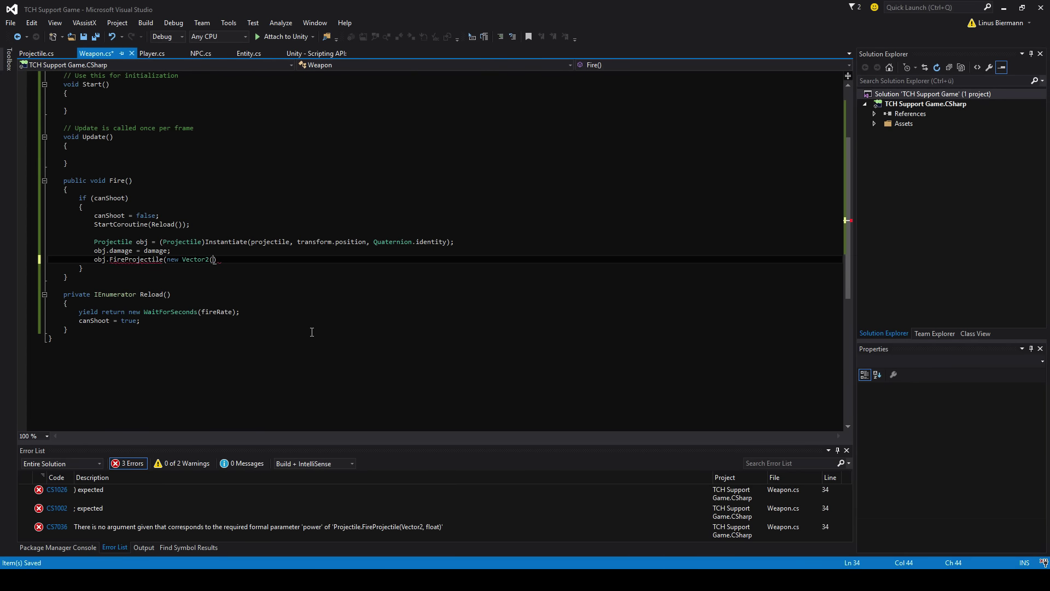
type("0, 1), ")
type("50);")
key("ctrl+s")
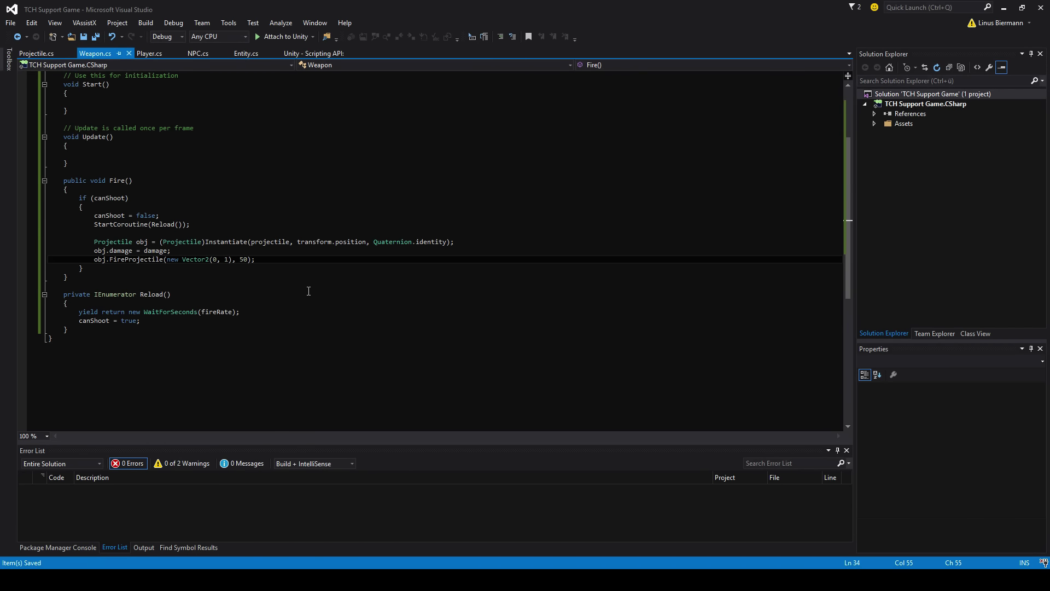
scroll(309, 291, "up", 2)
left_click(101, 207)
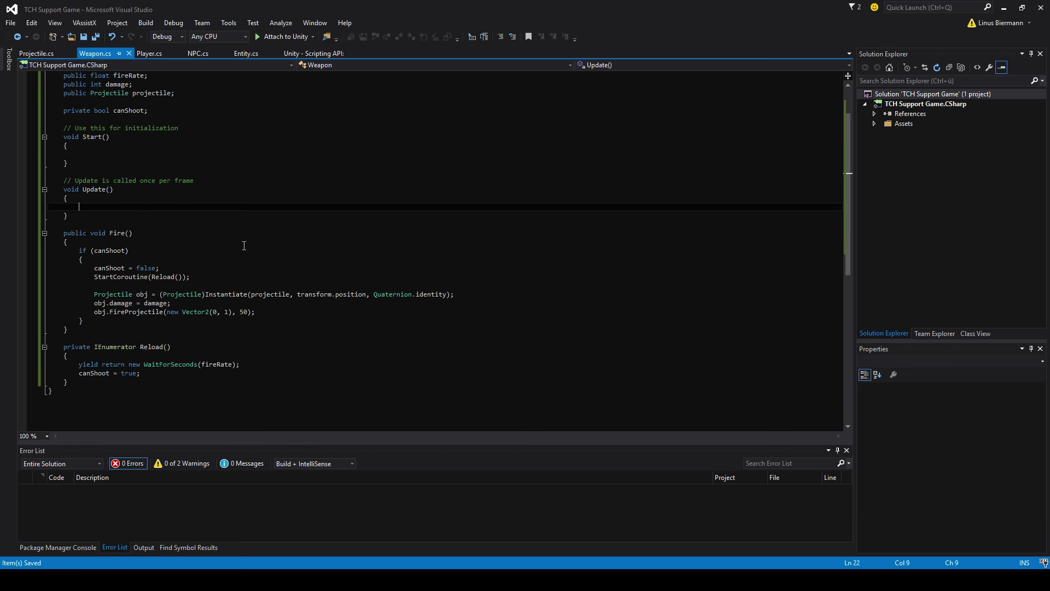
Add a blank line at the top of Player.cs and save it.
left_click(150, 55)
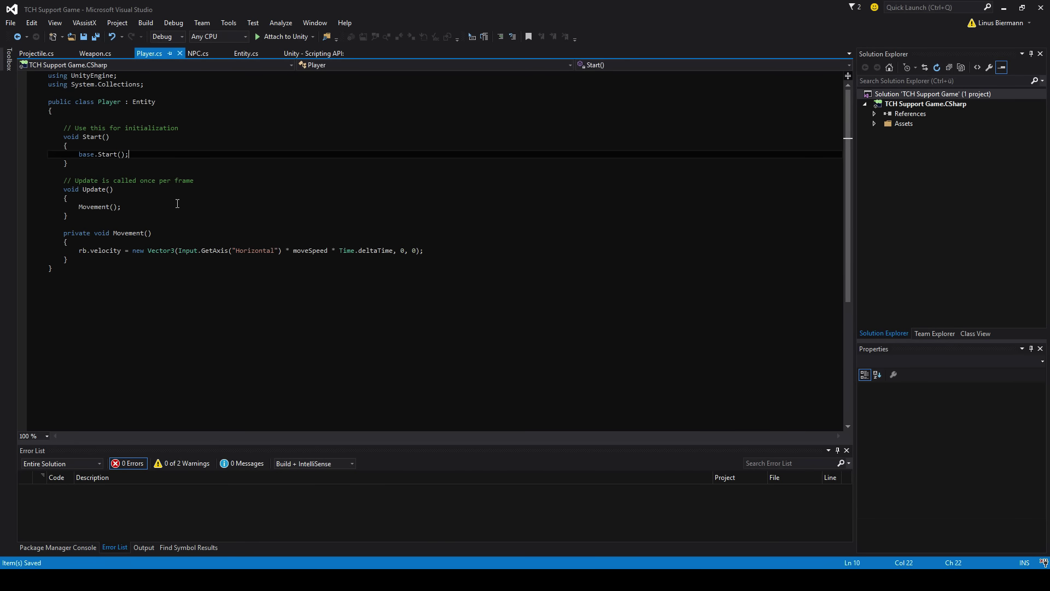
key("Return")
key("Return")
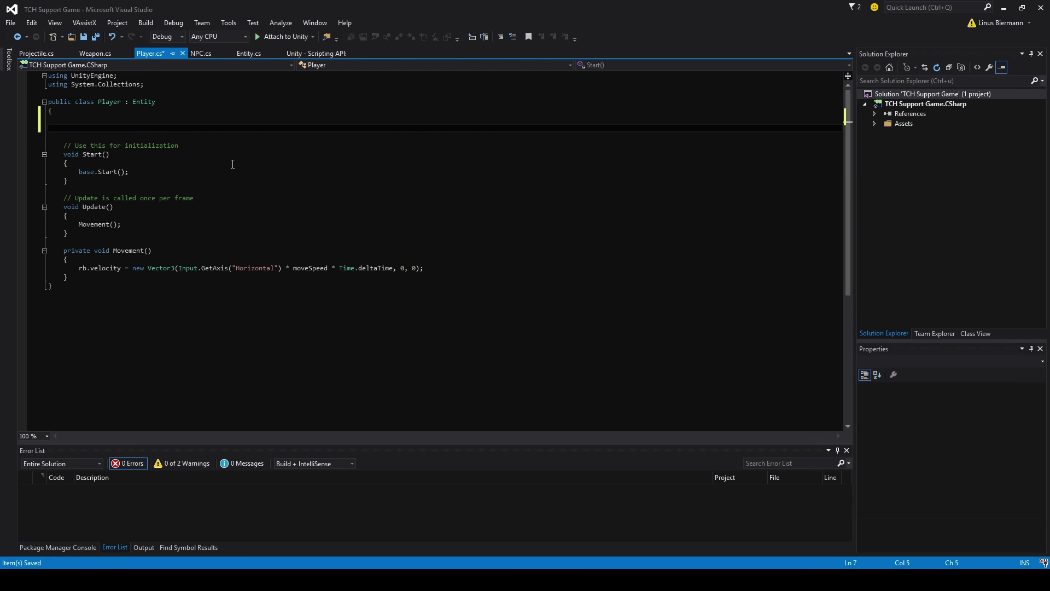
key("ctrl+s")
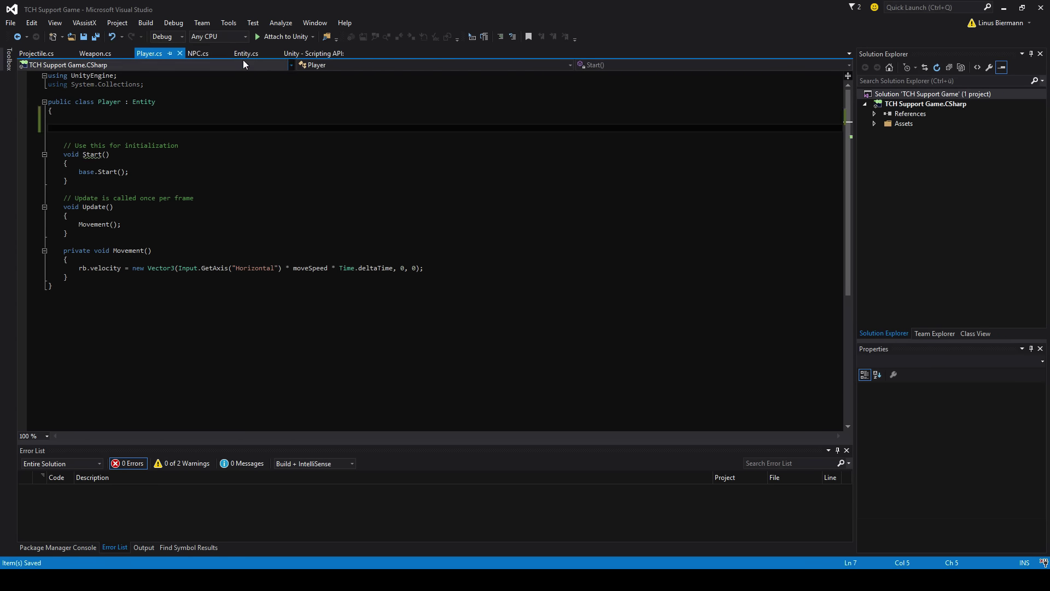
Declare public Weapon[] weapons; below moveSpeed in Entity.cs and save.
left_click(245, 54)
left_click(148, 145)
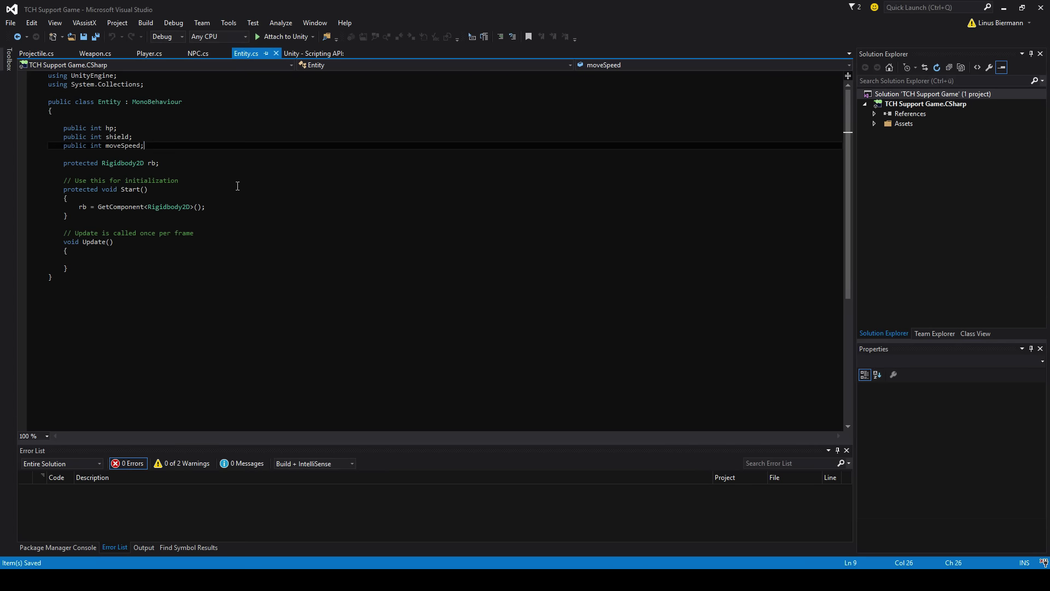
key("Return")
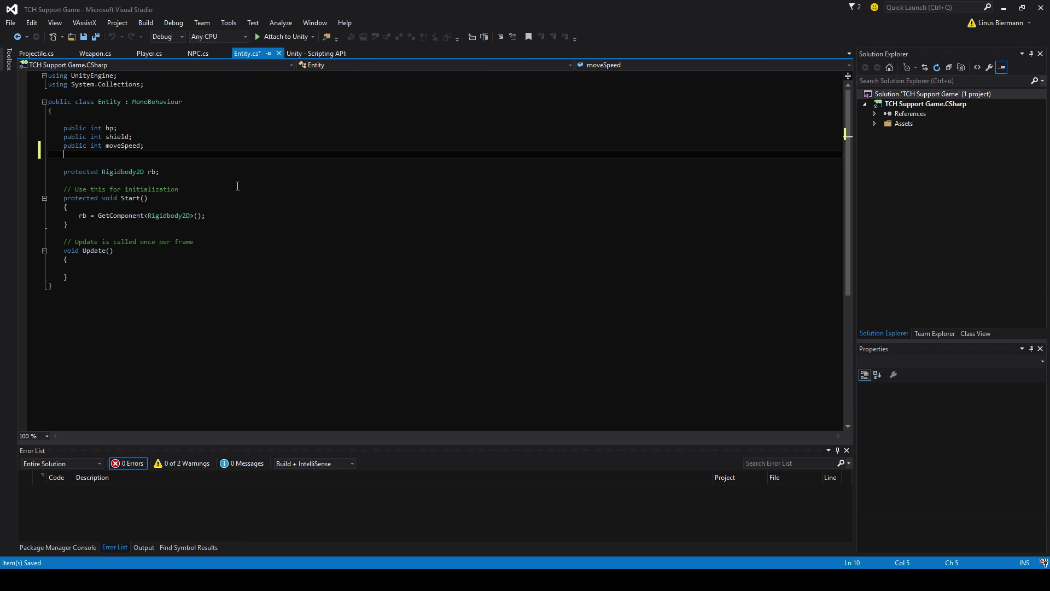
key("Return")
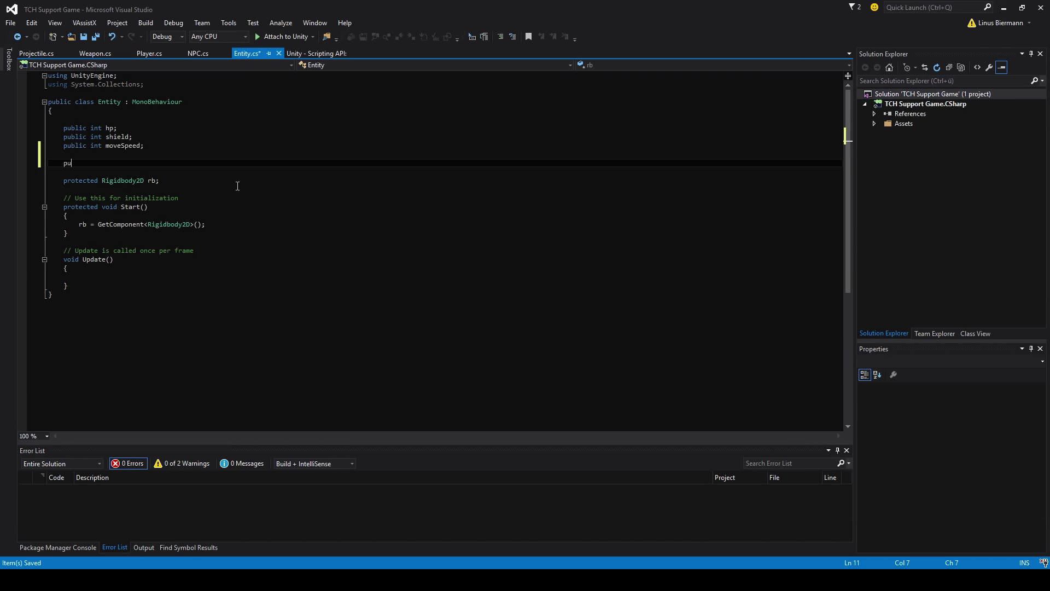
type("public Weapon")
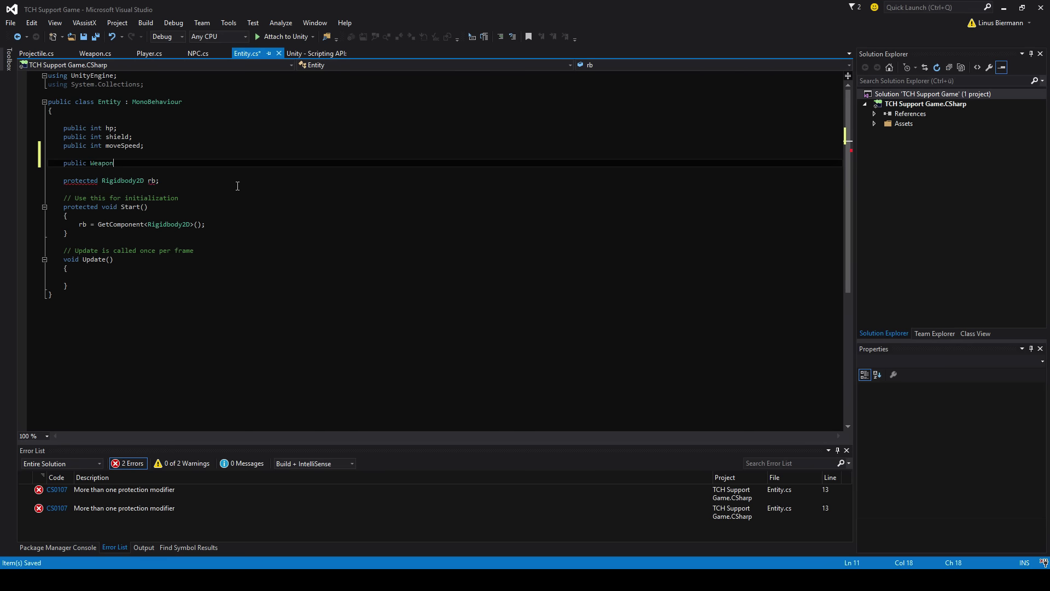
type("[] weapons;")
key("ctrl+s")
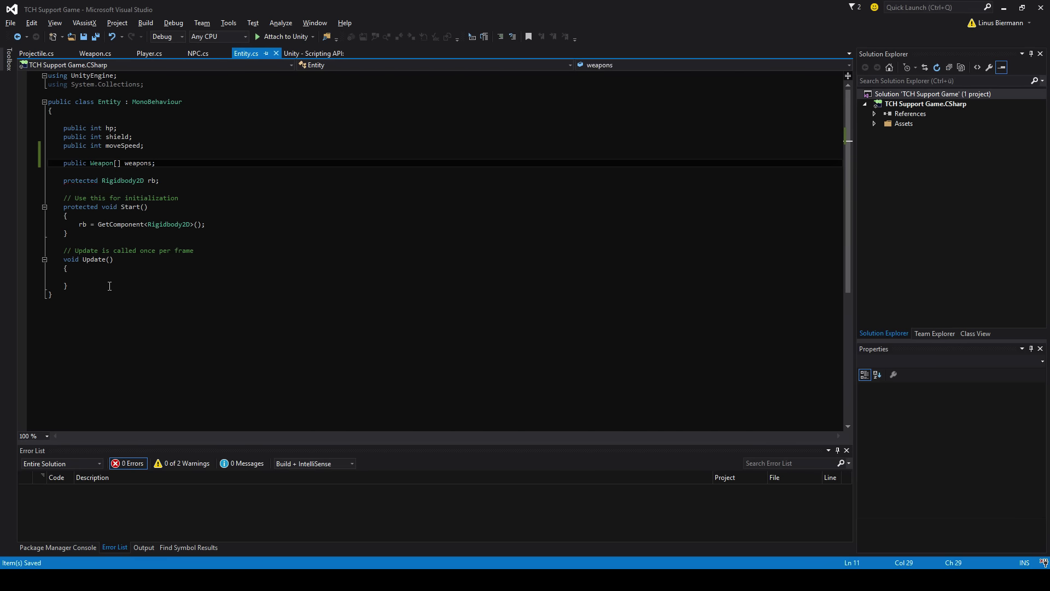
Add an empty protected void Attack() method at the end of the Entity class.
left_click(96, 295)
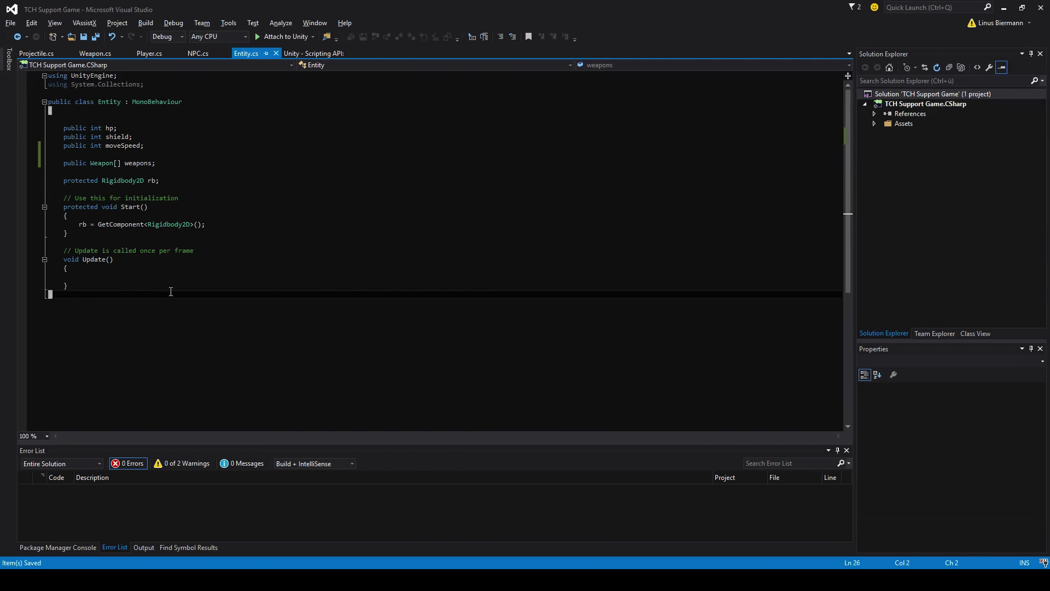
key("Return")
key("Return")
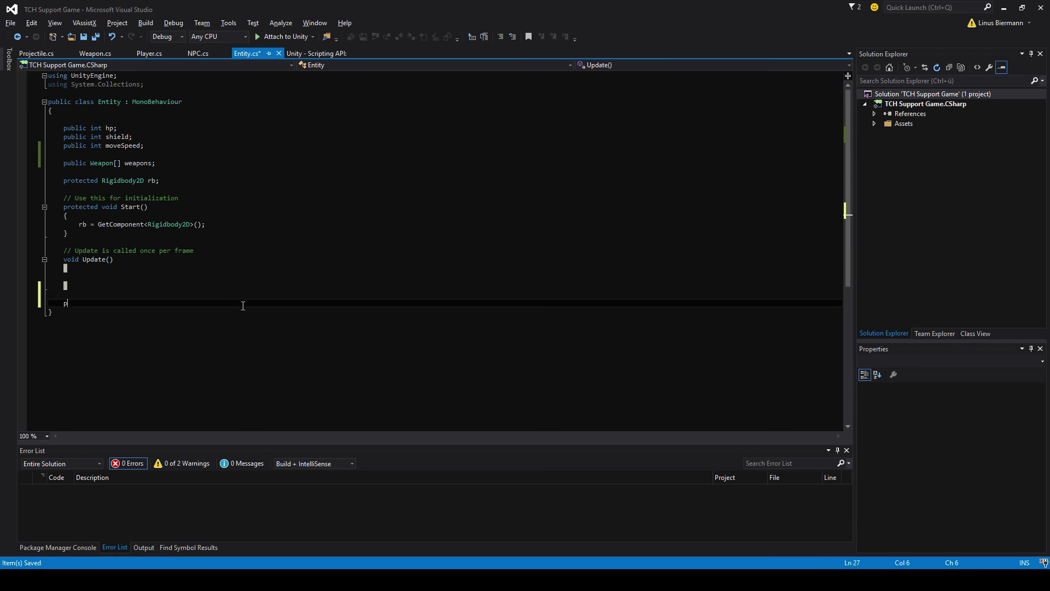
type("protected ")
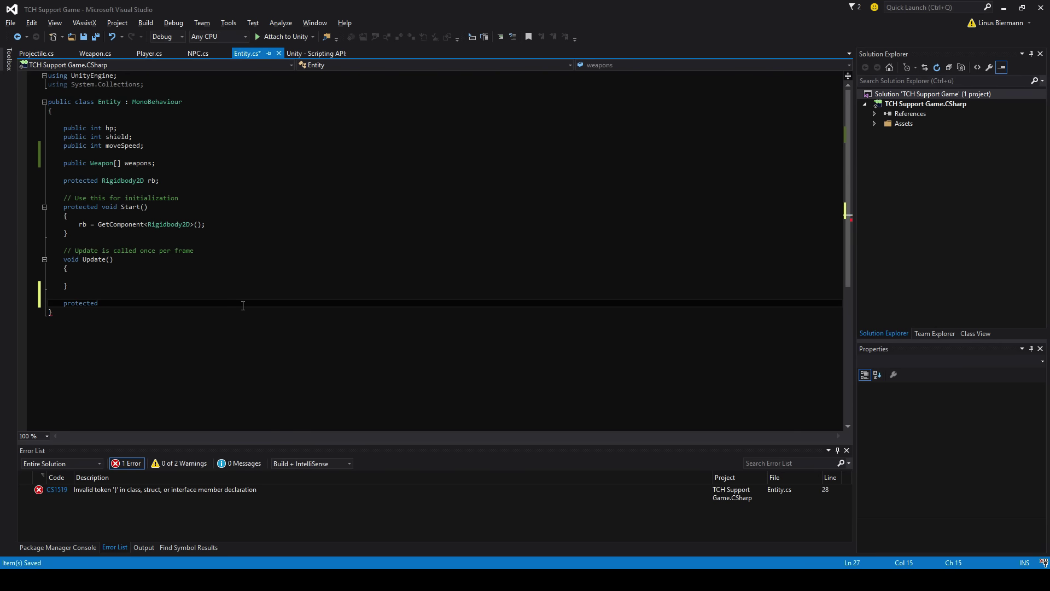
type("vo")
type("id Attack()")
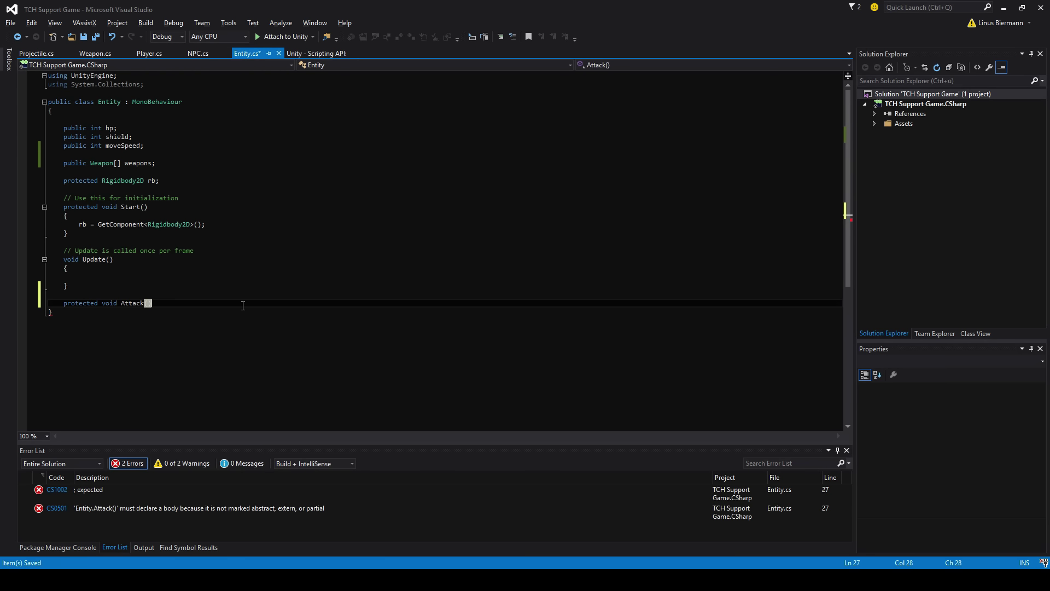
key("Return")
type("{")
key("Return")
key("ctrl+s")
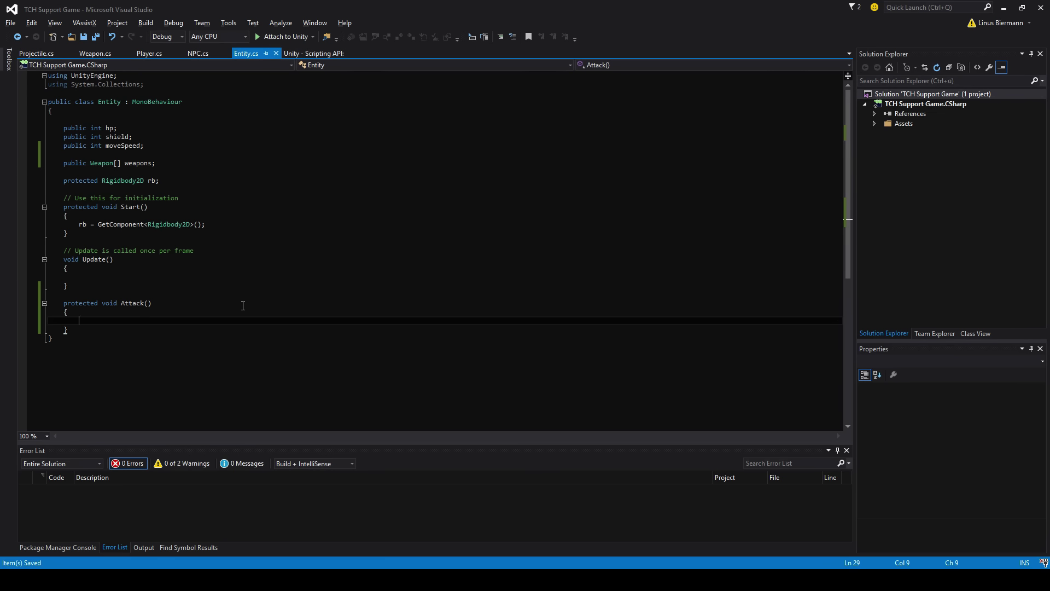
Fill Attack() with a for loop over weapons.Length calling weapons[i].Fire(); and save.
type("for (int i ")
type("= 0; i ")
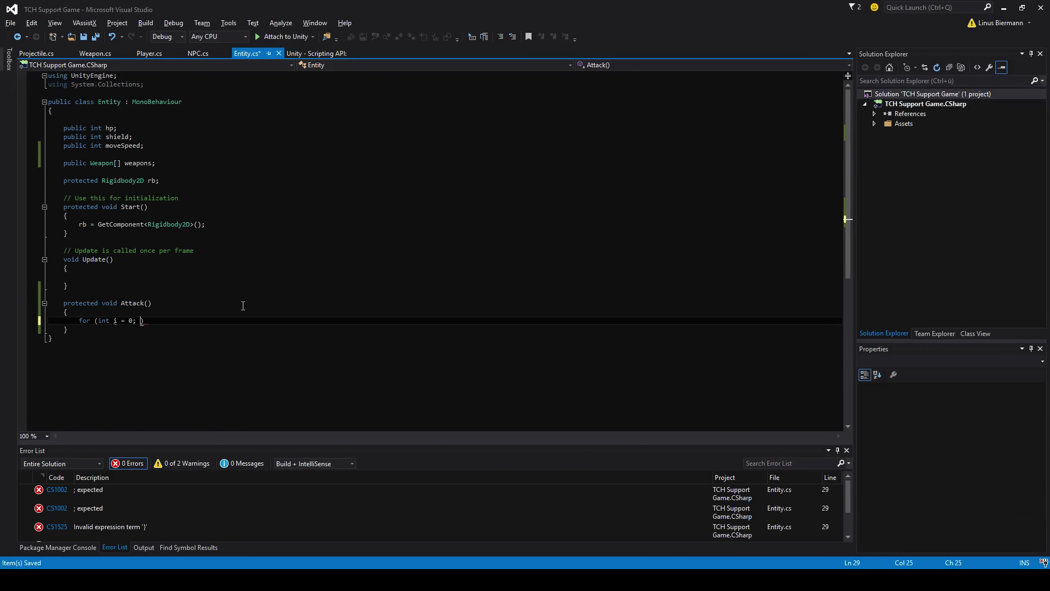
type("< weapons.Length")
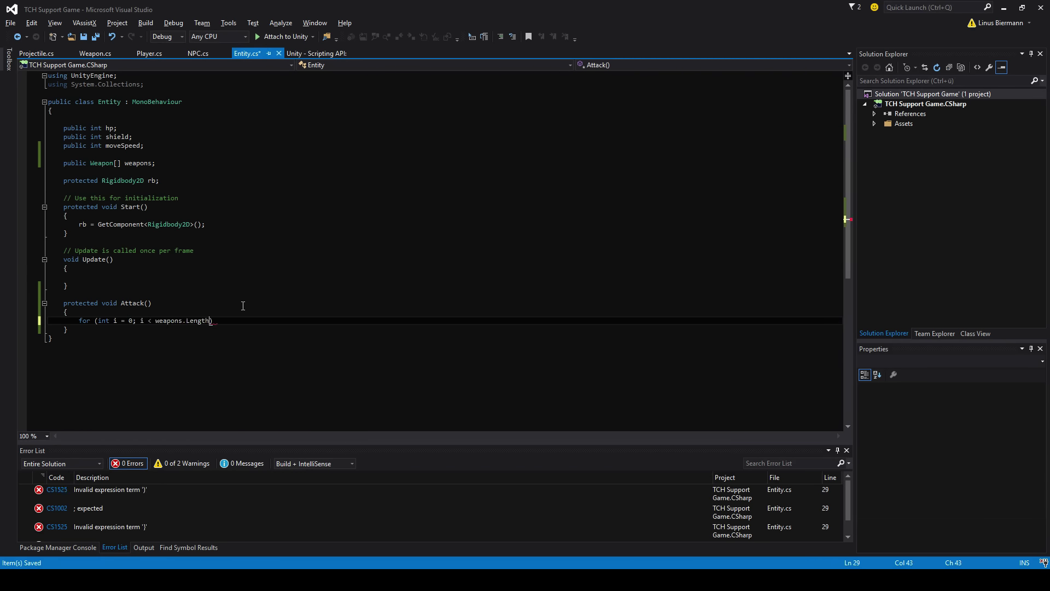
type("; i++)")
key("ctrl+s")
key("Return")
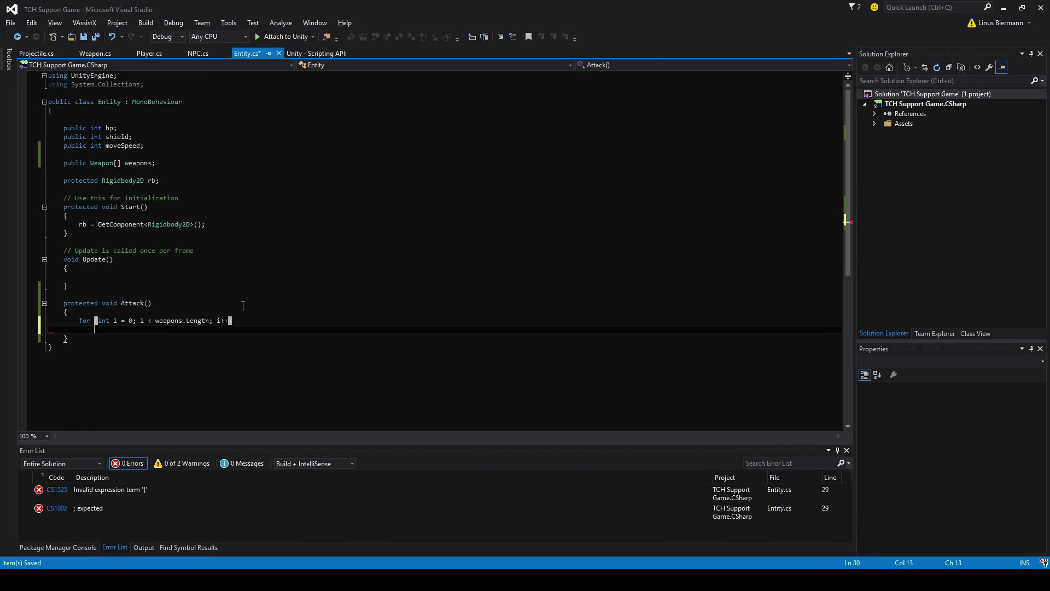
type("{")
key("Return")
type("weap")
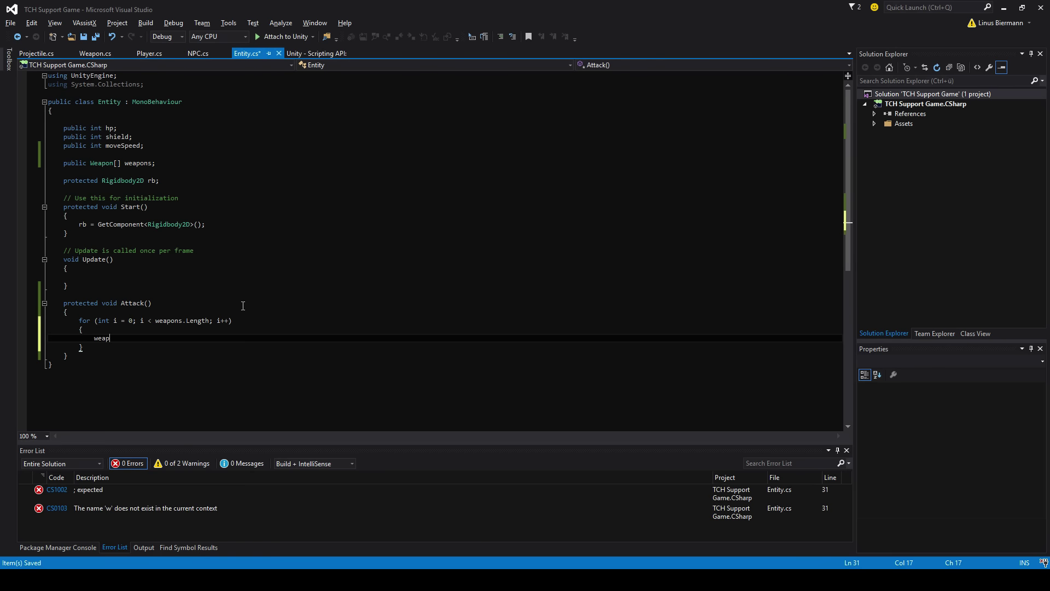
type("ons[i].fireRate")
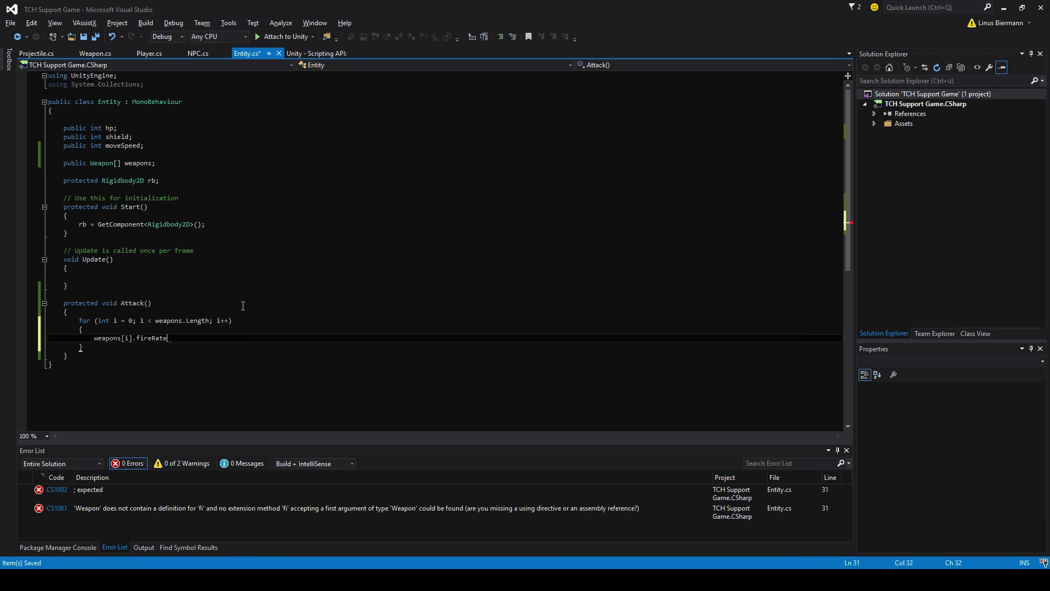
key("BackSpace")
key("BackSpace")
type("Fire()")
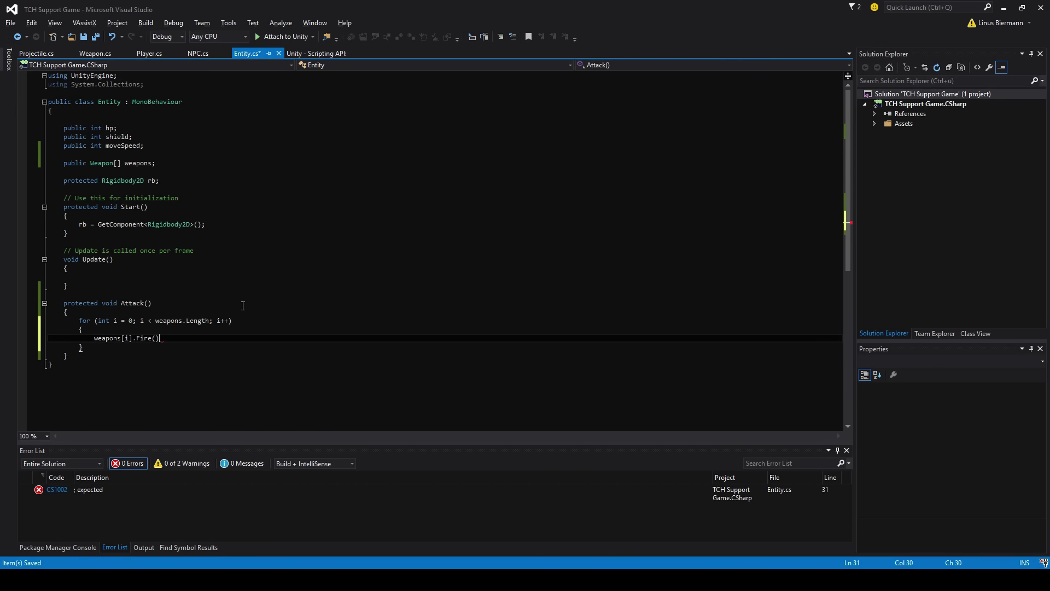
type(";")
key("ctrl+s")
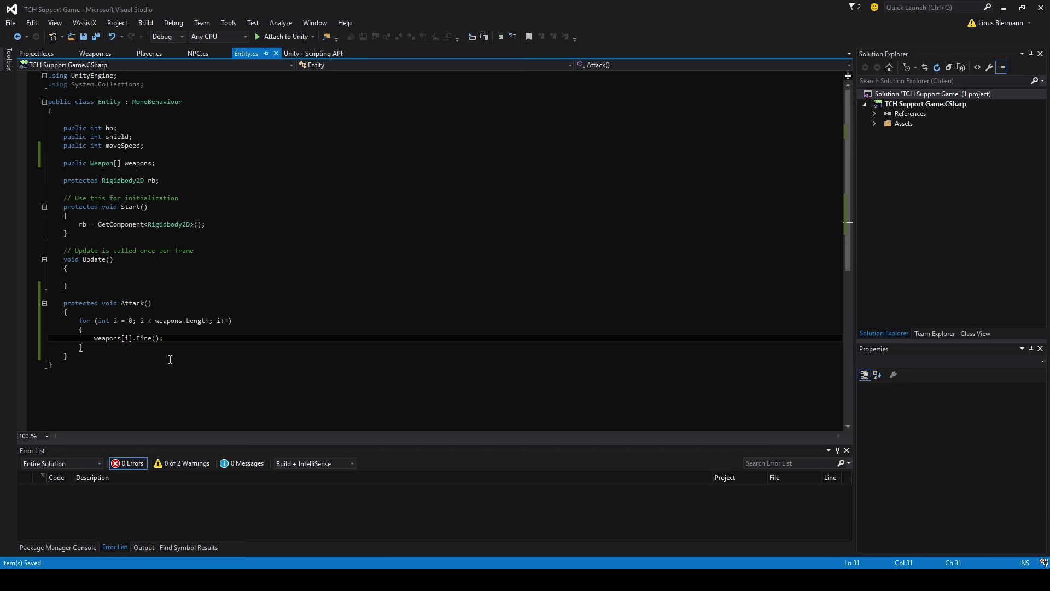
left_click(99, 278)
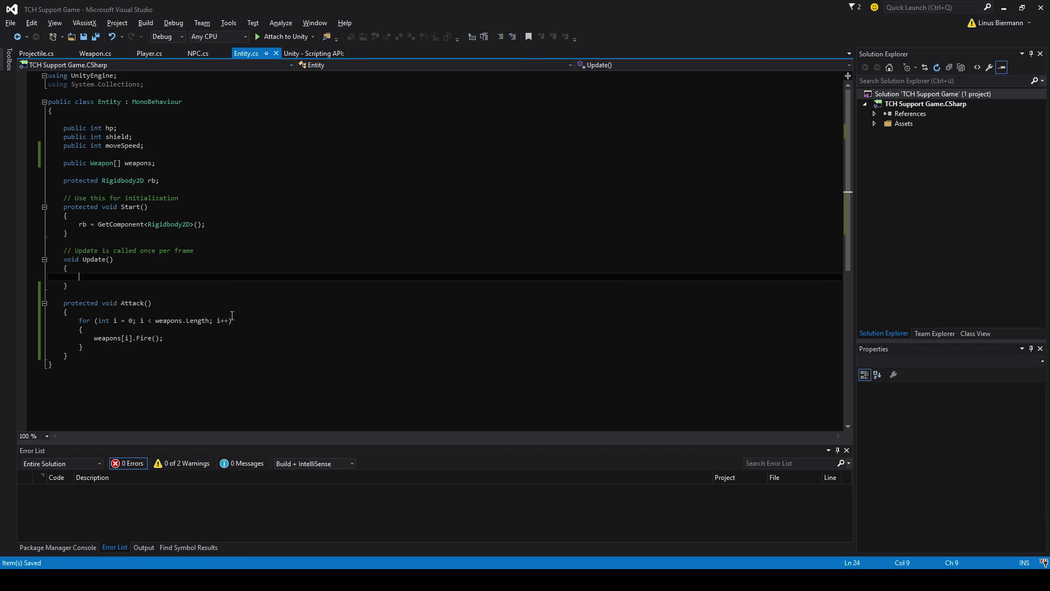
Add if (Input.GetKeyDown("space")) { Attack(); } below the Movement call in Player's Update and save.
left_click(149, 53)
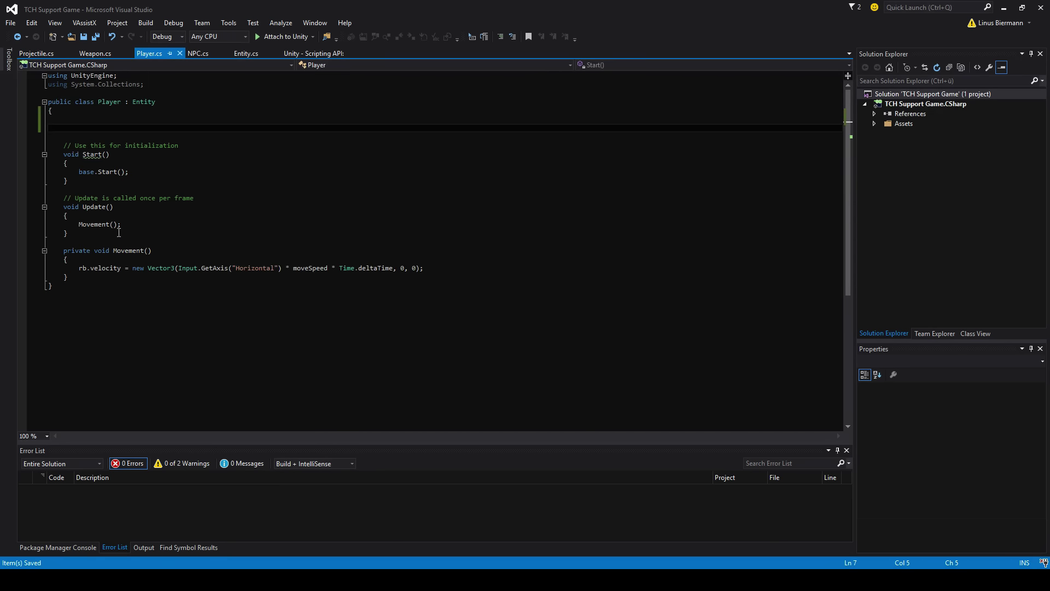
left_click(164, 225)
key("Return")
type("if (I")
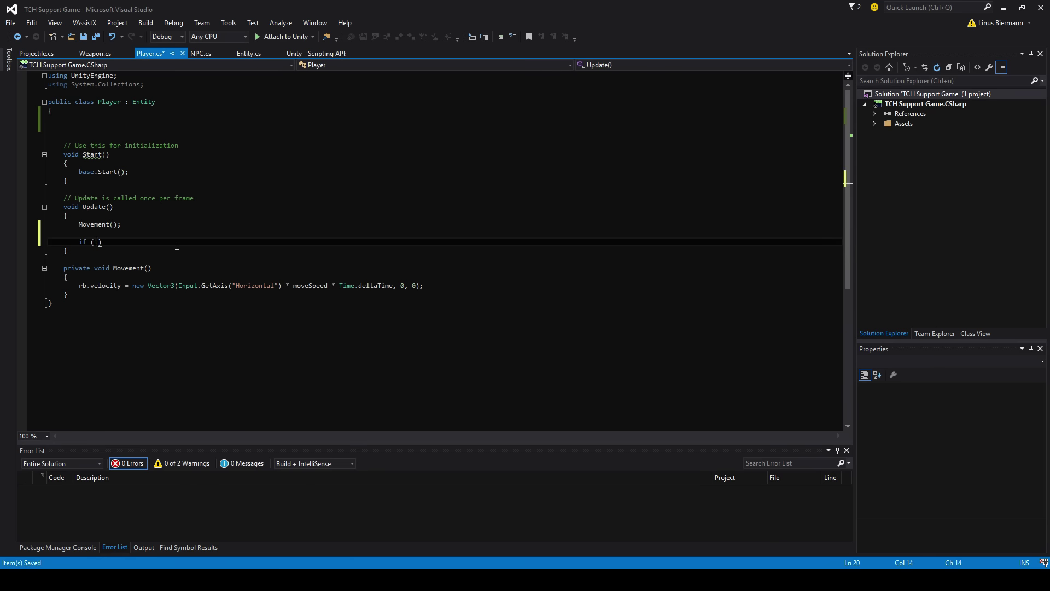
type("nput.getkey")
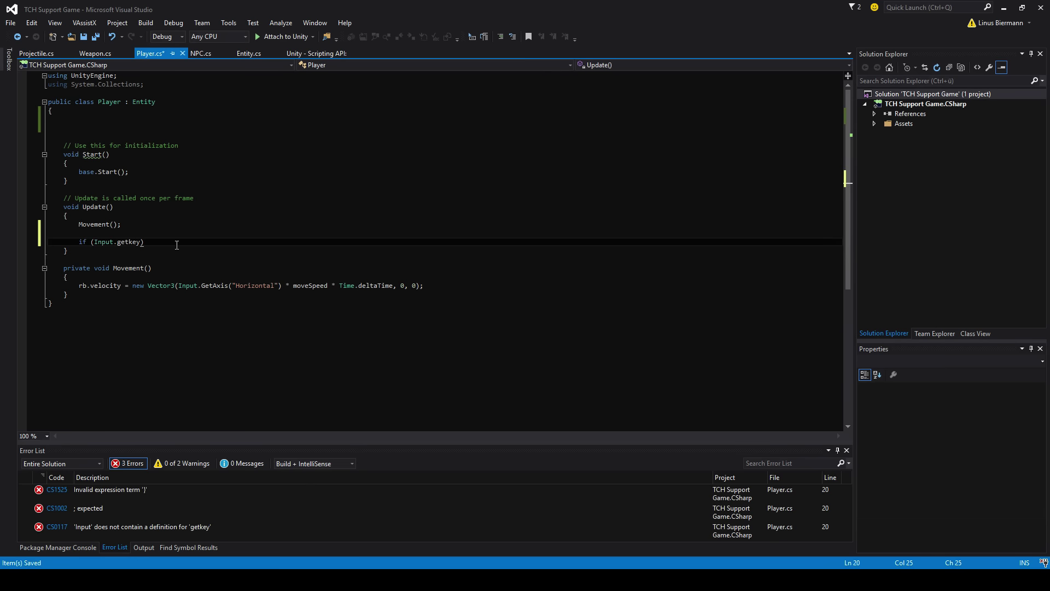
type("Down(\"space\"))")
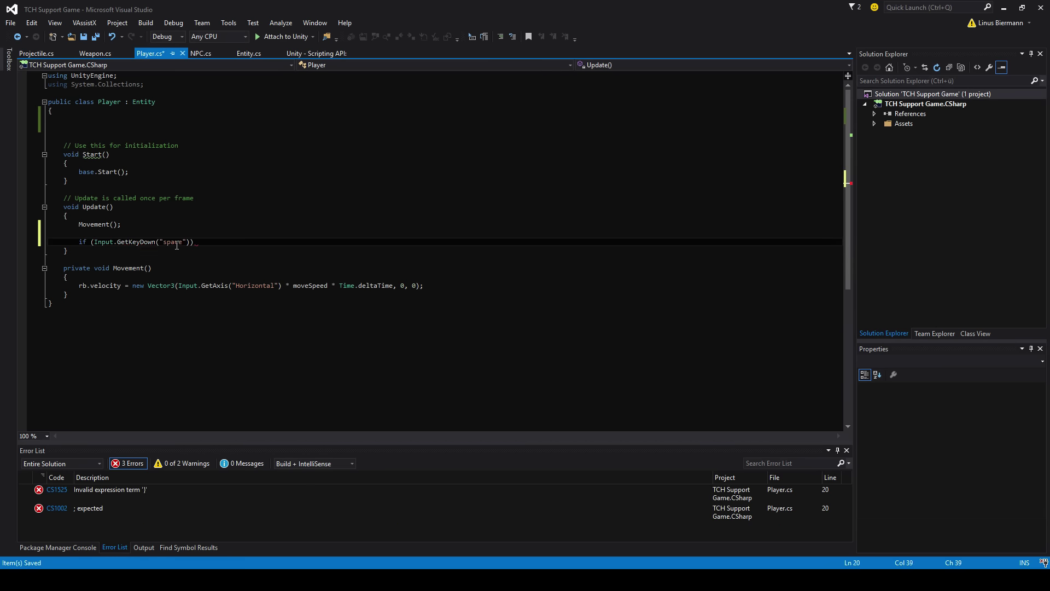
key("Return")
type("{")
key("Return")
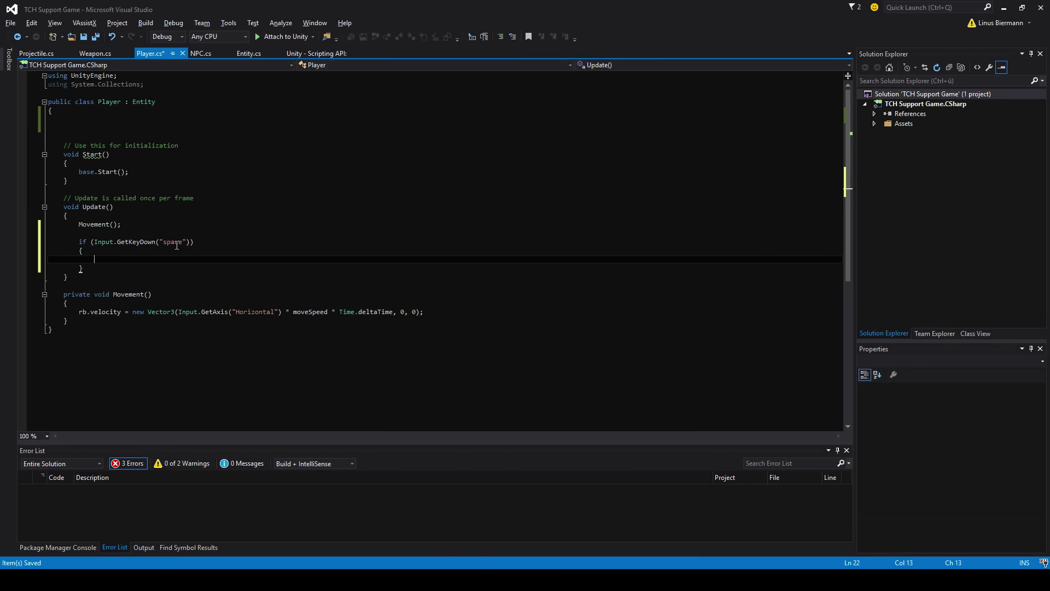
type("Fir")
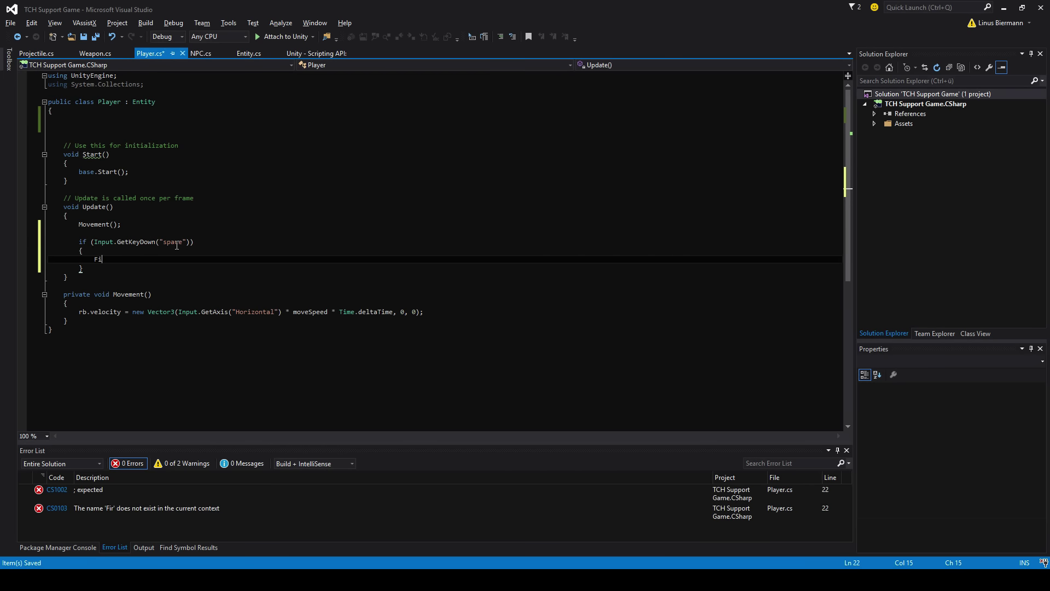
key("BackSpace")
key("BackSpace")
key("BackSpace")
type("Attack();")
key("ctrl+s")
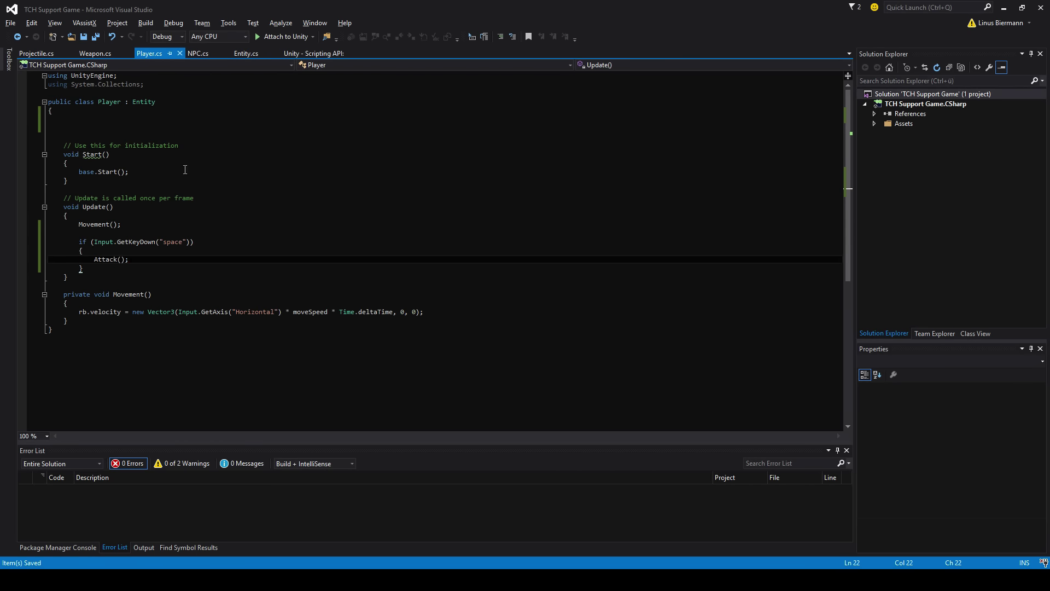
Change GetKeyDown to GetKey in the space-key check.
left_click(146, 241)
key("Delete")
key("Delete")
key("BackSpace")
key("BackSpace")
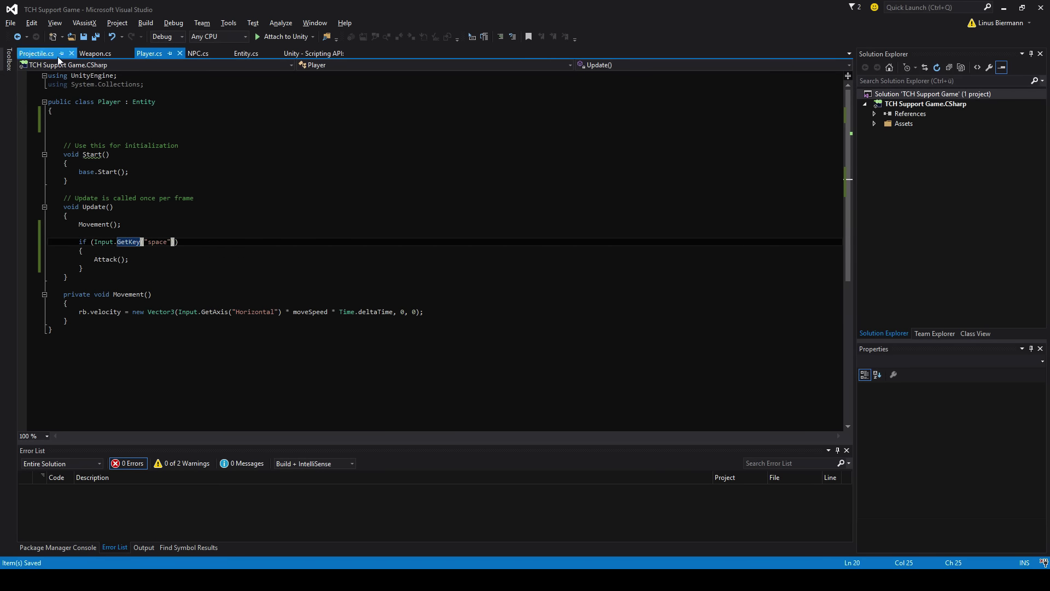
Look over Weapon.cs, then switch back to the Unity editor.
left_click(95, 53)
scroll(105, 198, "down", 2)
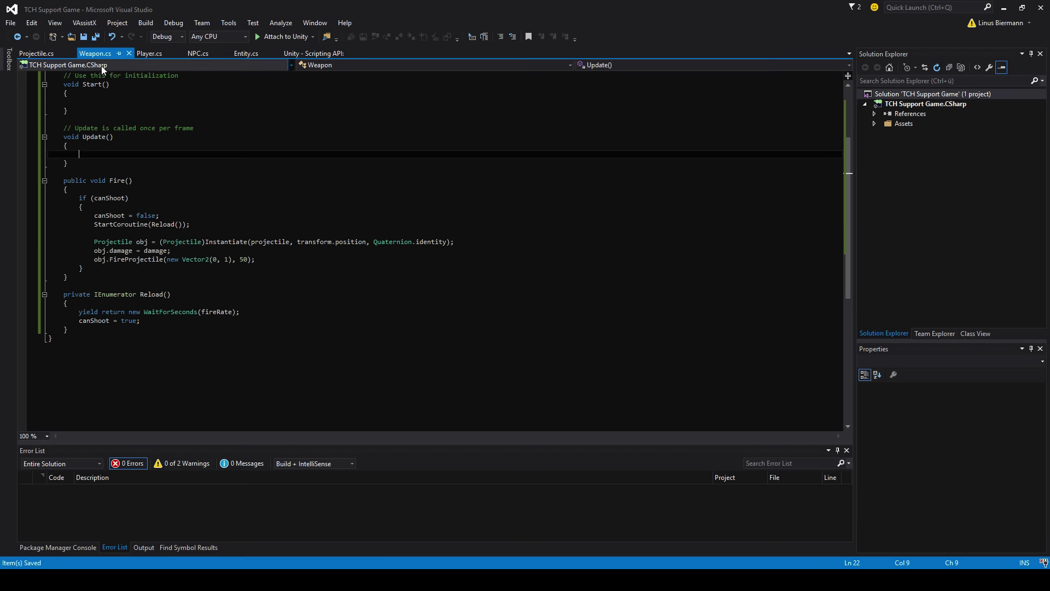
key("alt+Tab")
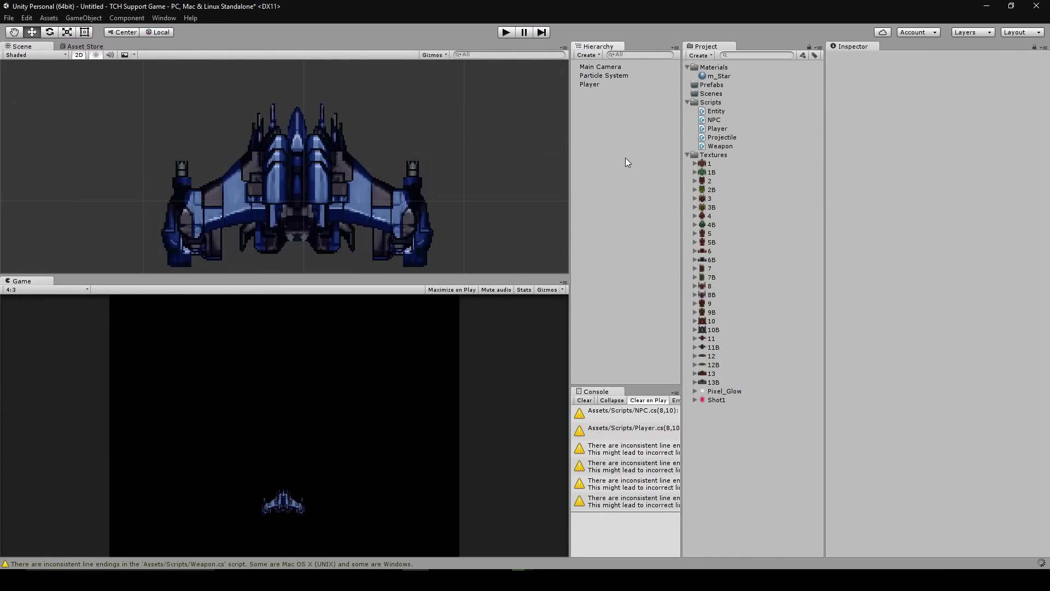
Drag the Shot1 sprite into the scene and frame it.
left_click(586, 57)
left_click(702, 416)
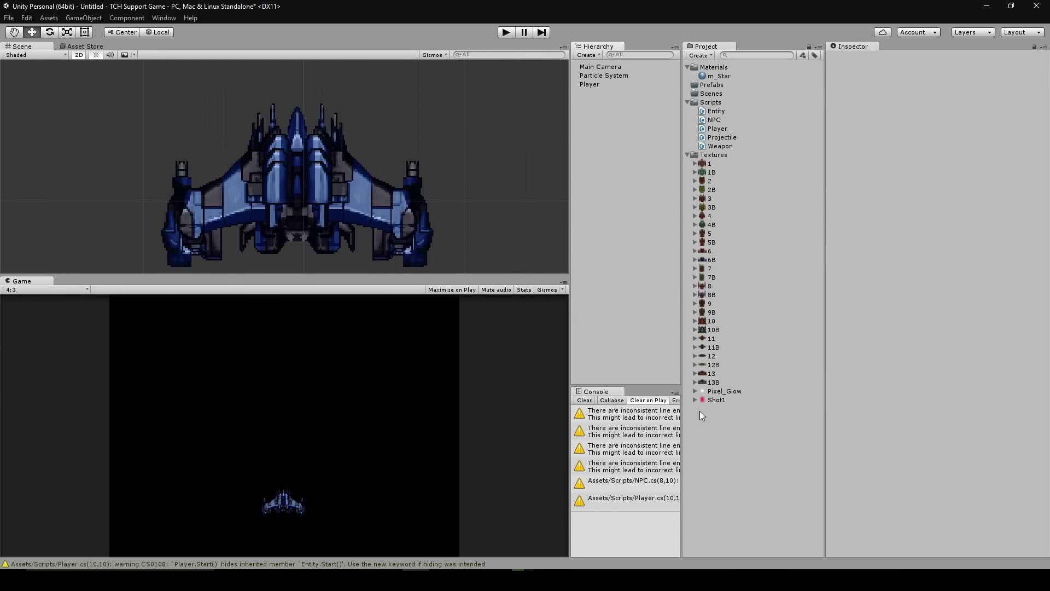
left_click_drag(721, 402, 631, 241)
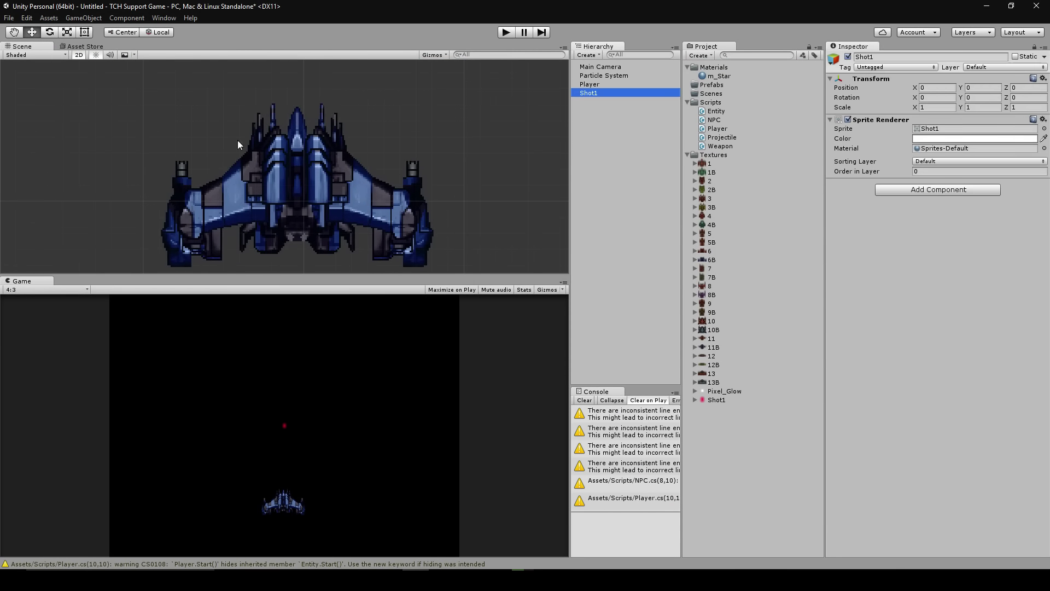
key("f")
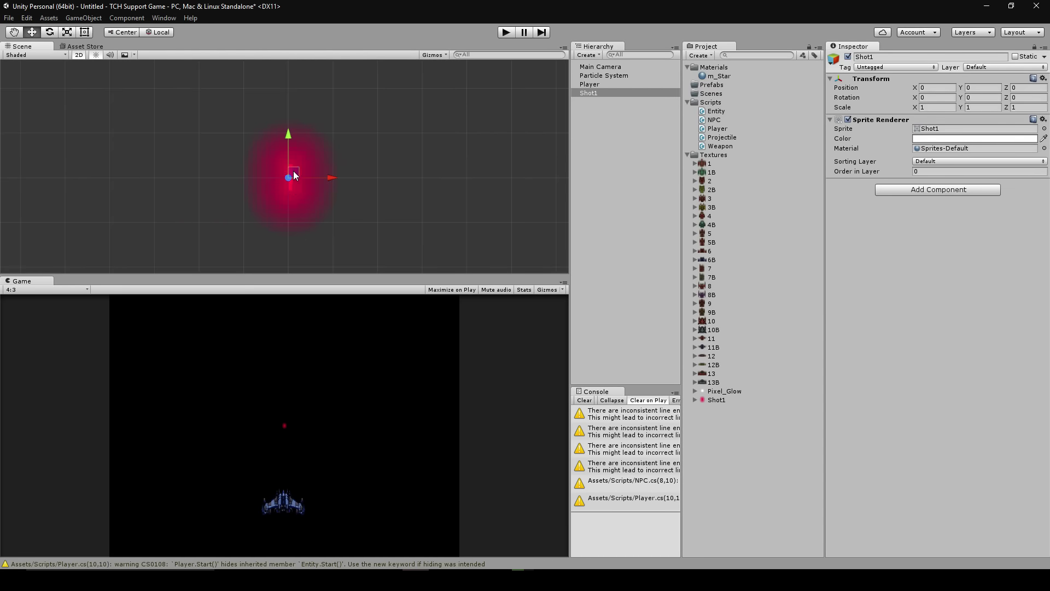
left_click_drag(294, 174, 294, 156)
Give Shot1 a Rigidbody 2D with Gravity Scale 0 and attach the Projectile script.
left_click(909, 189)
left_click(941, 270)
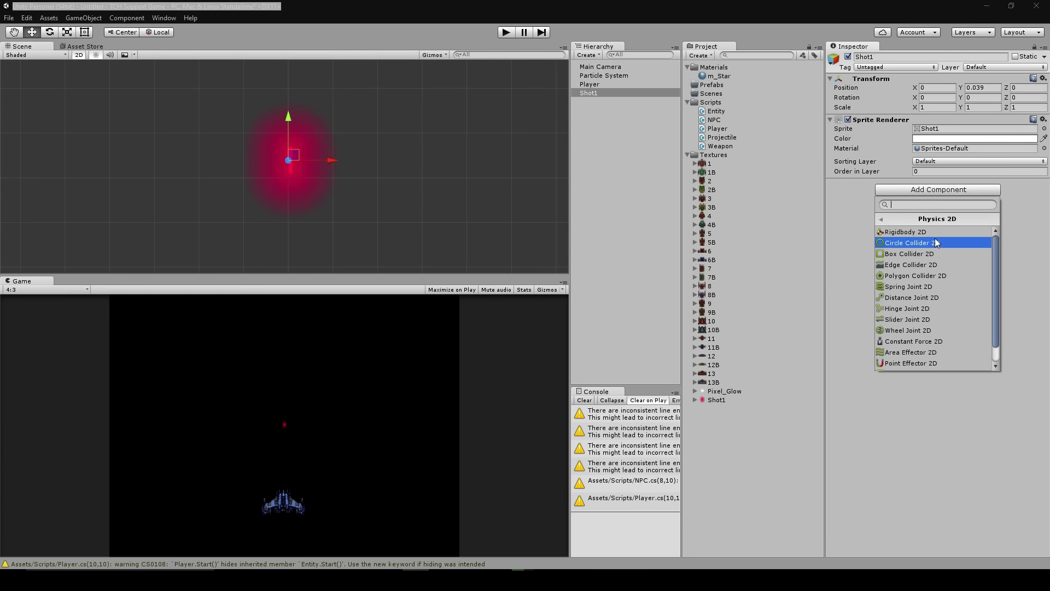
left_click(935, 232)
left_click(944, 220)
type("0")
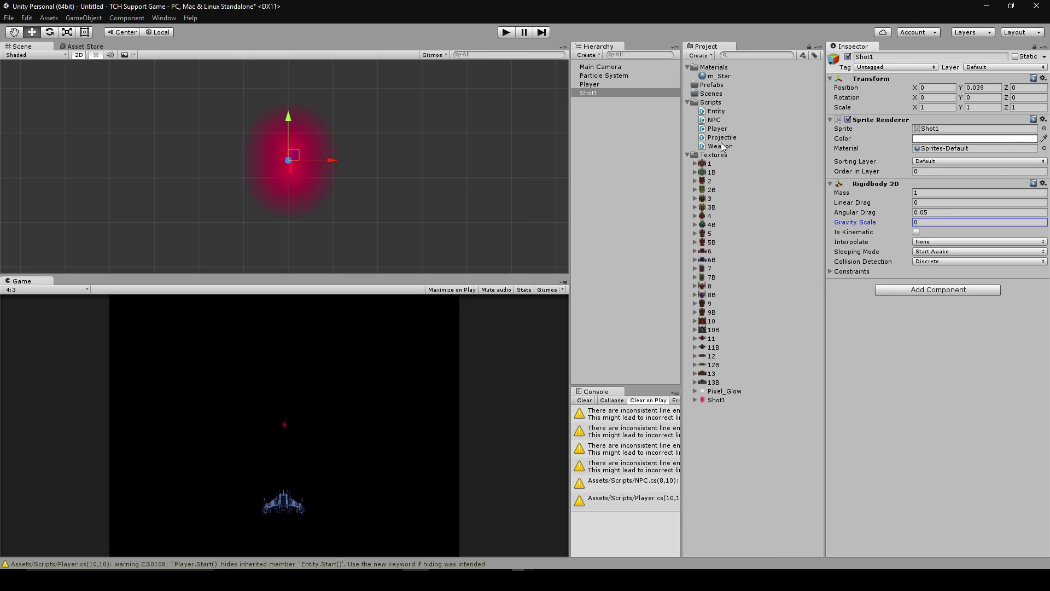
left_click_drag(720, 138, 599, 95)
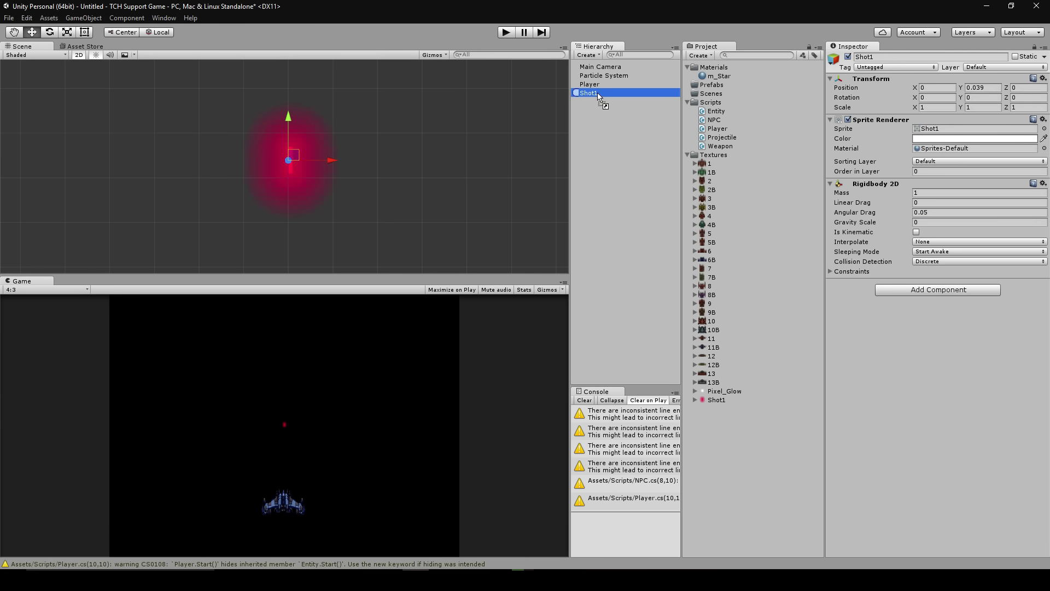
scroll(558, 213, "up", 1)
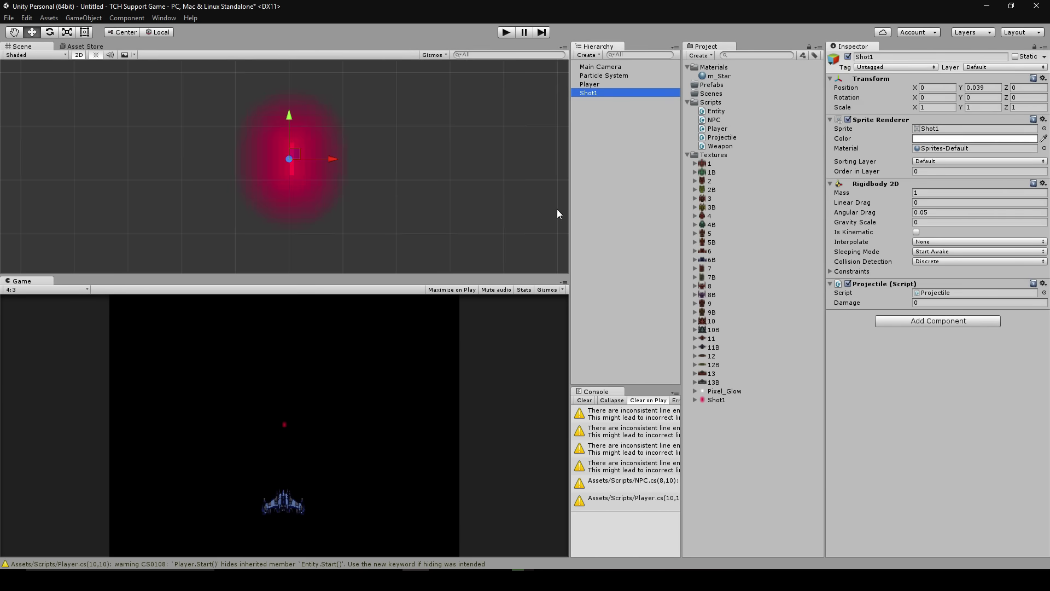
left_click(974, 303)
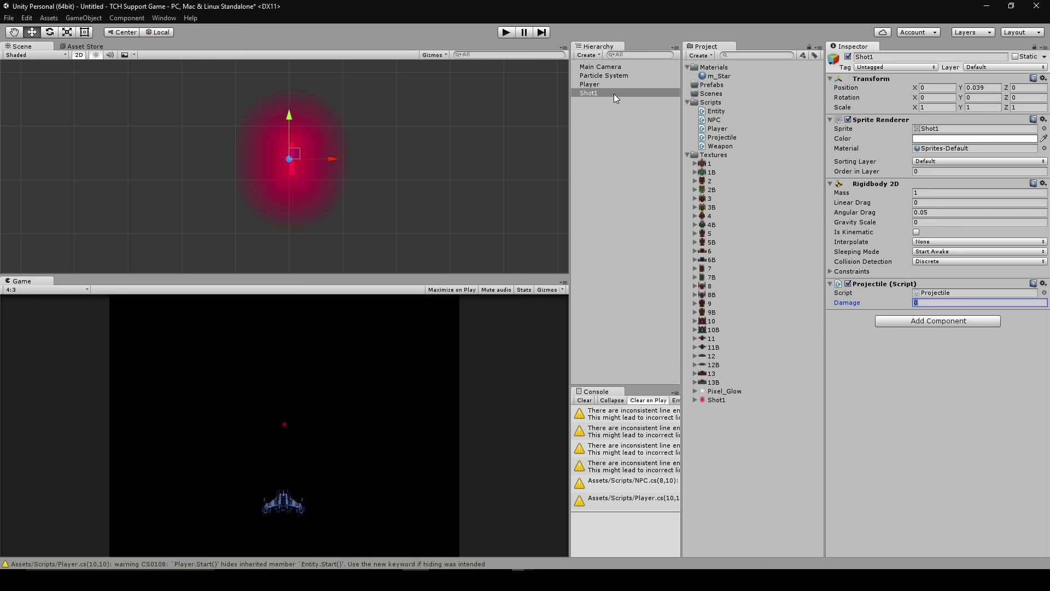
Make Shot1 a prefab in the Prefabs folder and select its scene copy.
left_click_drag(599, 93, 714, 86)
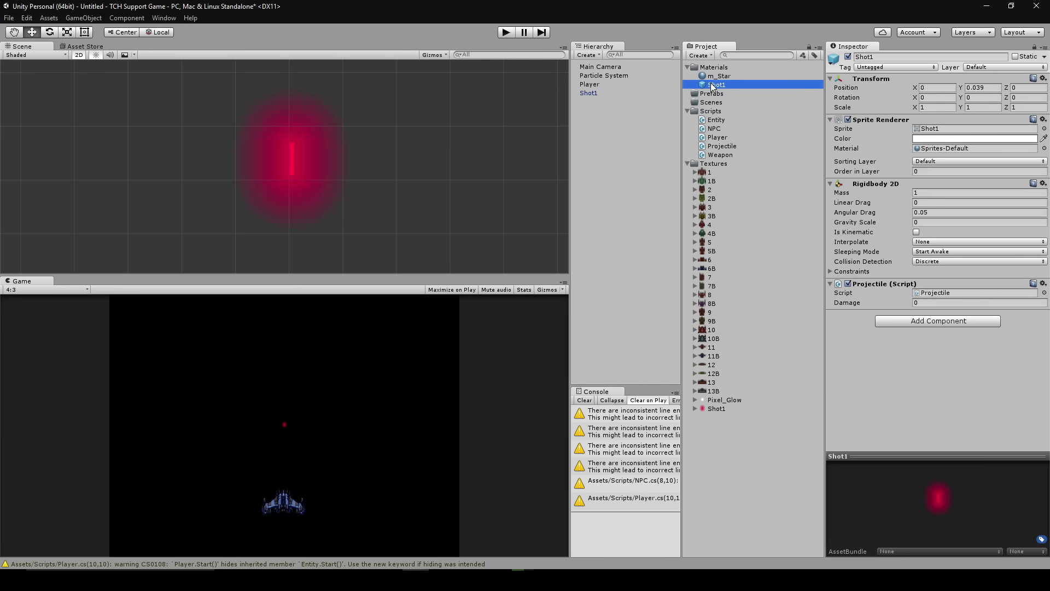
left_click(713, 93)
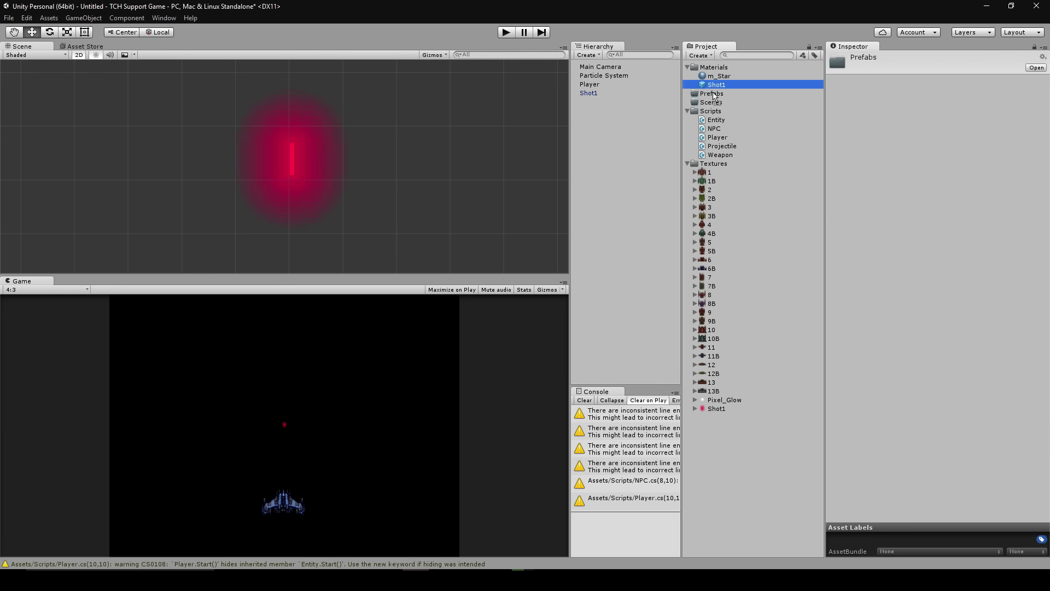
left_click_drag(713, 95, 714, 93)
left_click(592, 92)
Delete the Shot1 copy from the scene and frame the Player ship.
key("Delete")
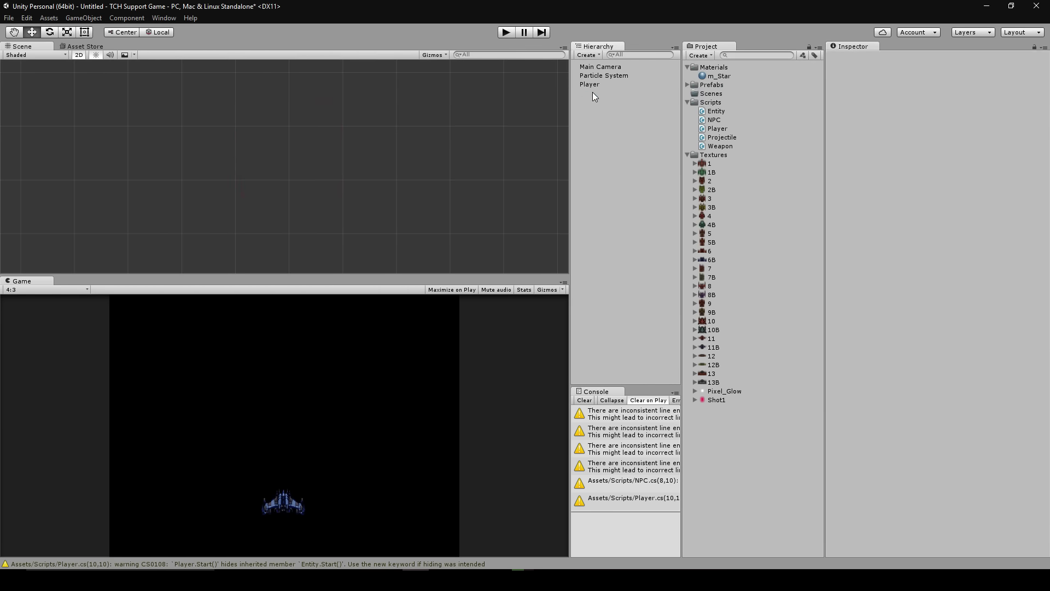
left_click(590, 84)
scroll(408, 175, "up", 3)
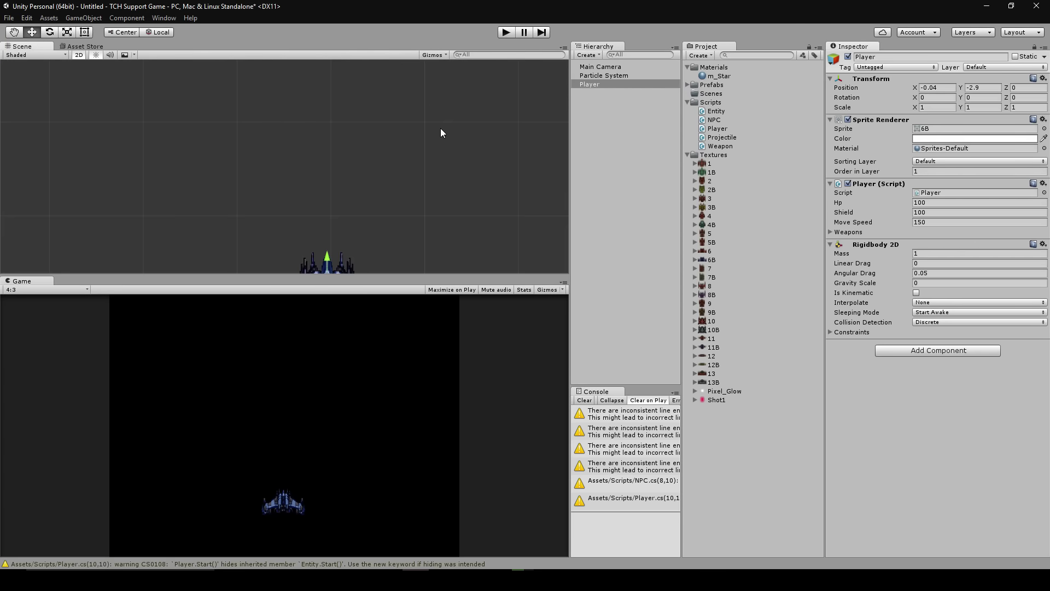
key("f")
Create an empty child of Player at the left cannon tip named Weapon.
left_click(588, 55)
left_click(590, 66)
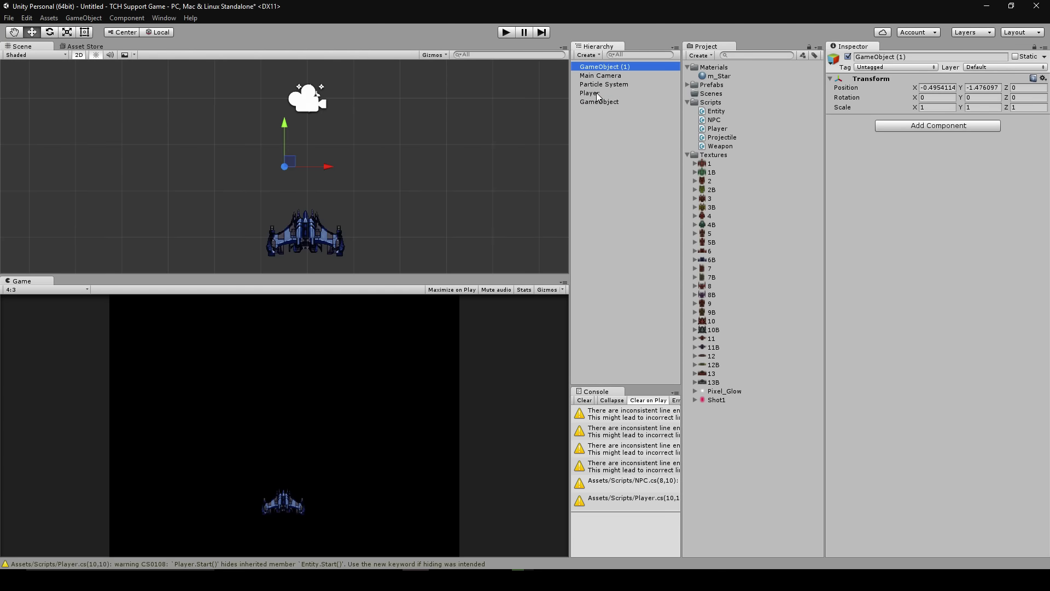
key("Delete")
left_click_drag(587, 93, 589, 86)
left_click_drag(290, 161, 282, 226)
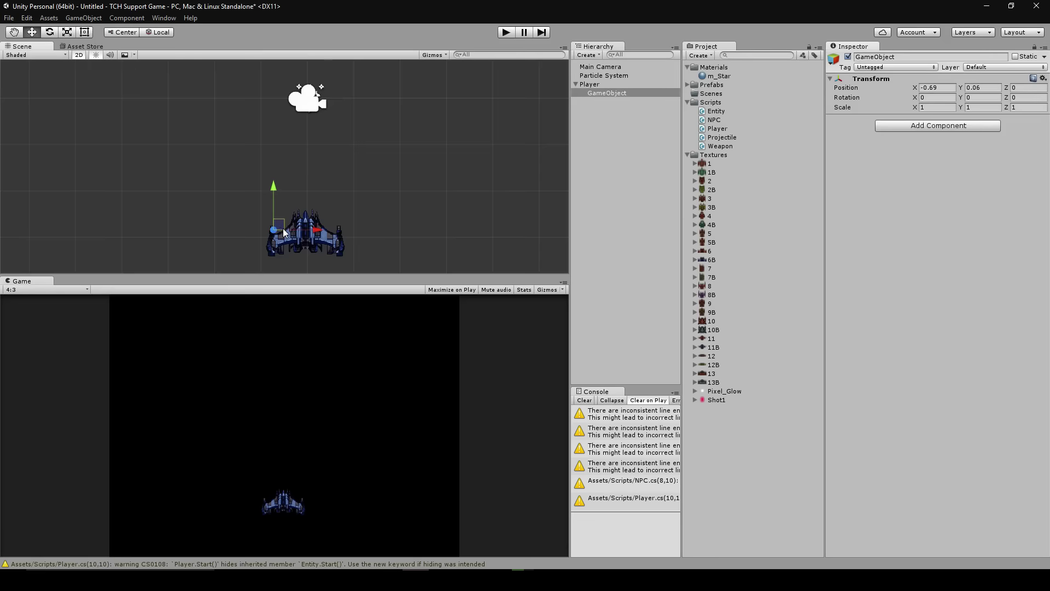
key("f")
left_click_drag(352, 182, 348, 165)
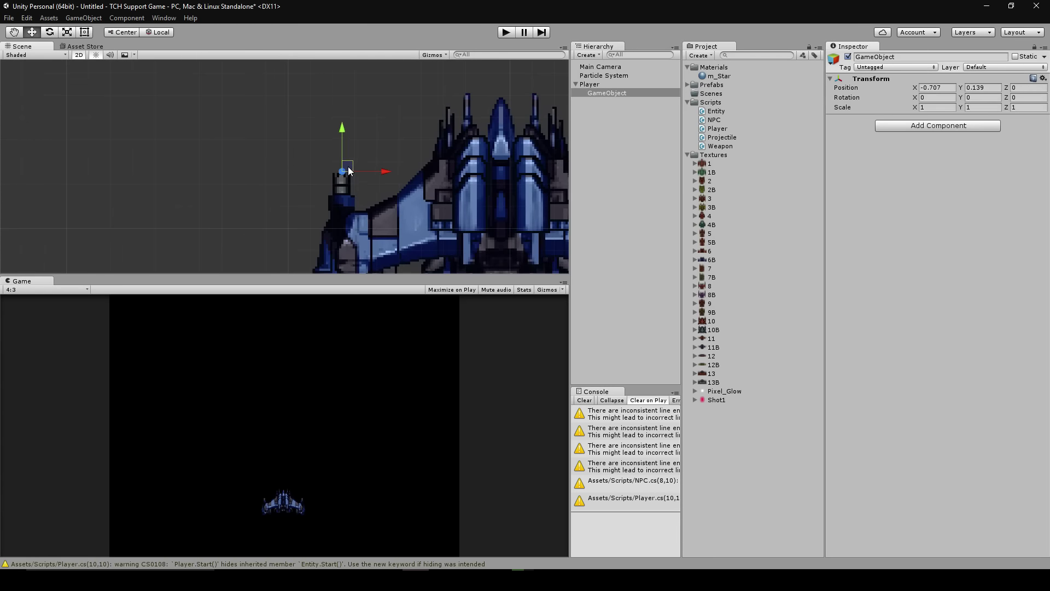
left_click(617, 93)
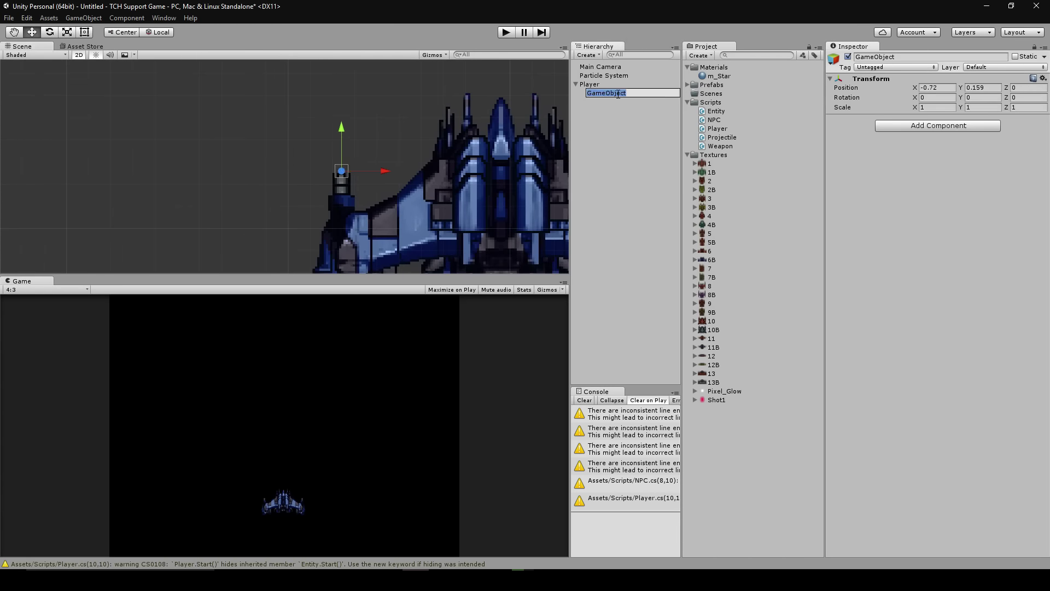
type("Weapon")
key("Return")
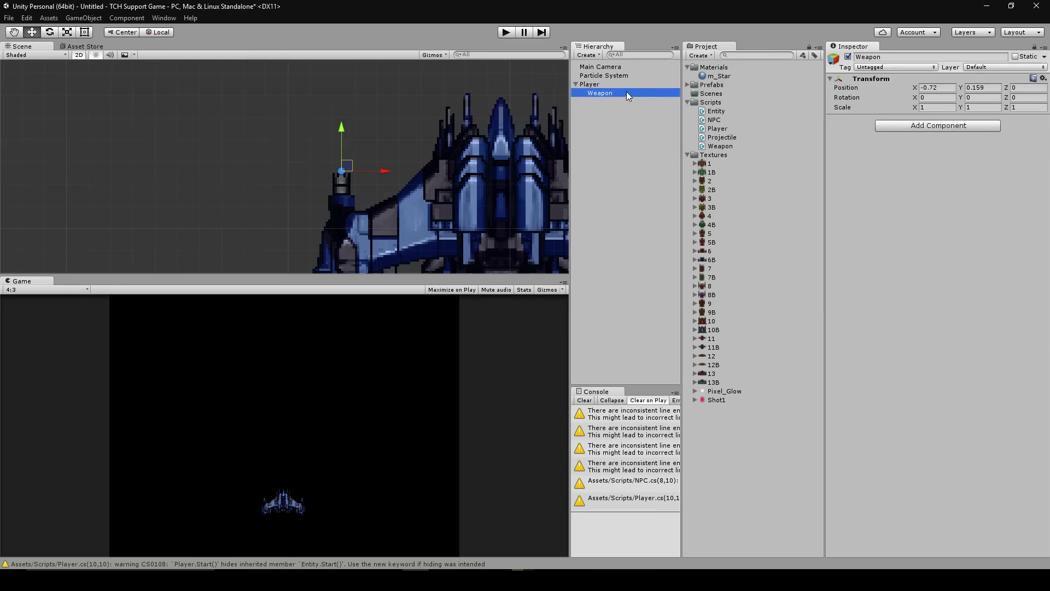
Remove the Weapon (Script) component from the Player.
key("Up")
right_click(877, 344)
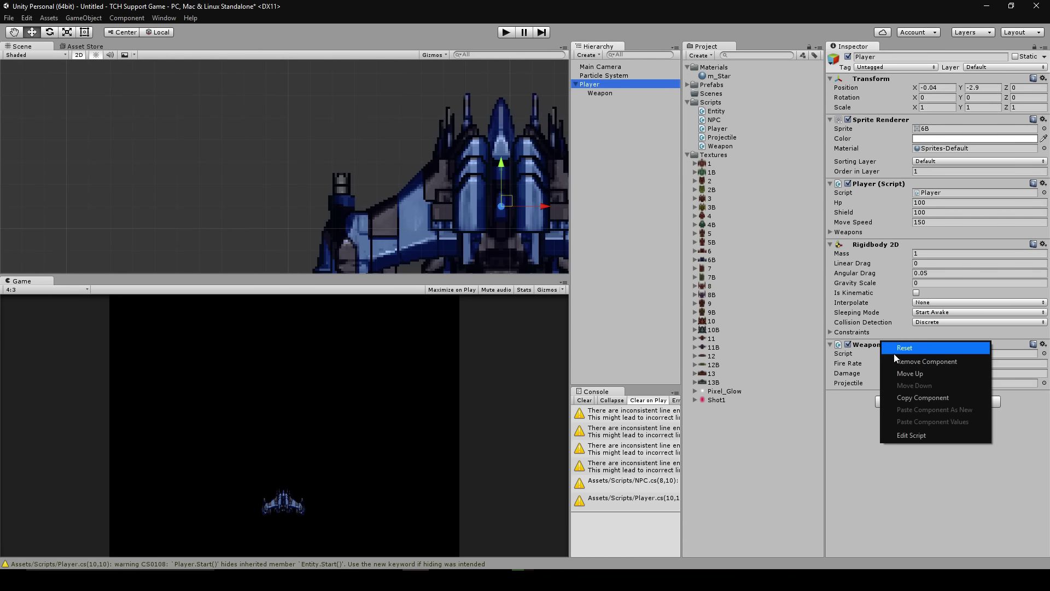
left_click(902, 359)
Give the Weapon child the Shot1 prefab as projectile, Fire Rate 0.5 and Damage 10.
left_click(604, 94)
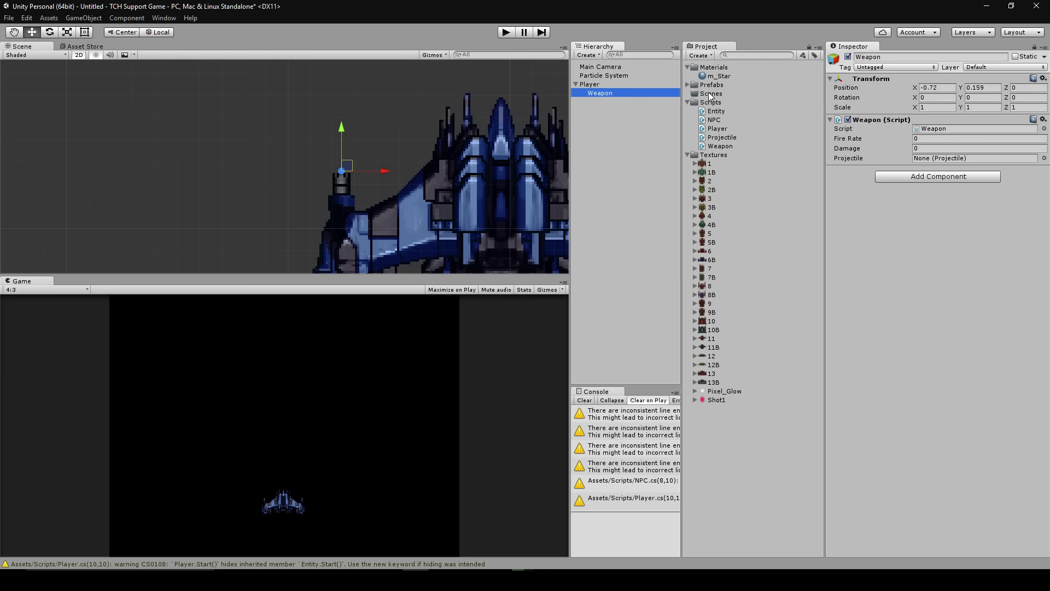
left_click(689, 85)
left_click_drag(717, 94, 939, 158)
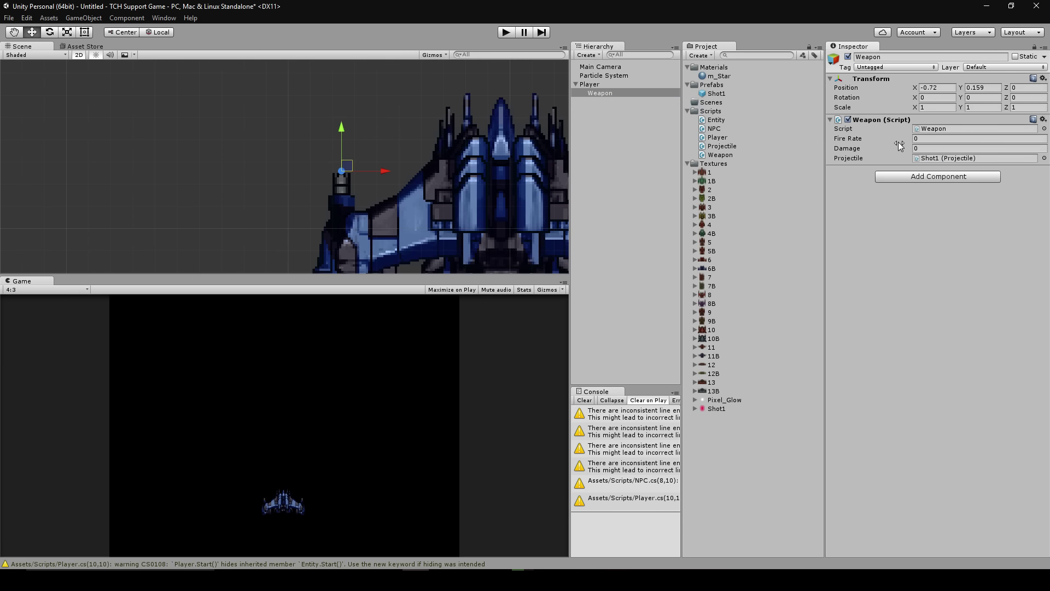
left_click(939, 140)
type("0.5")
left_click(933, 149)
type("10")
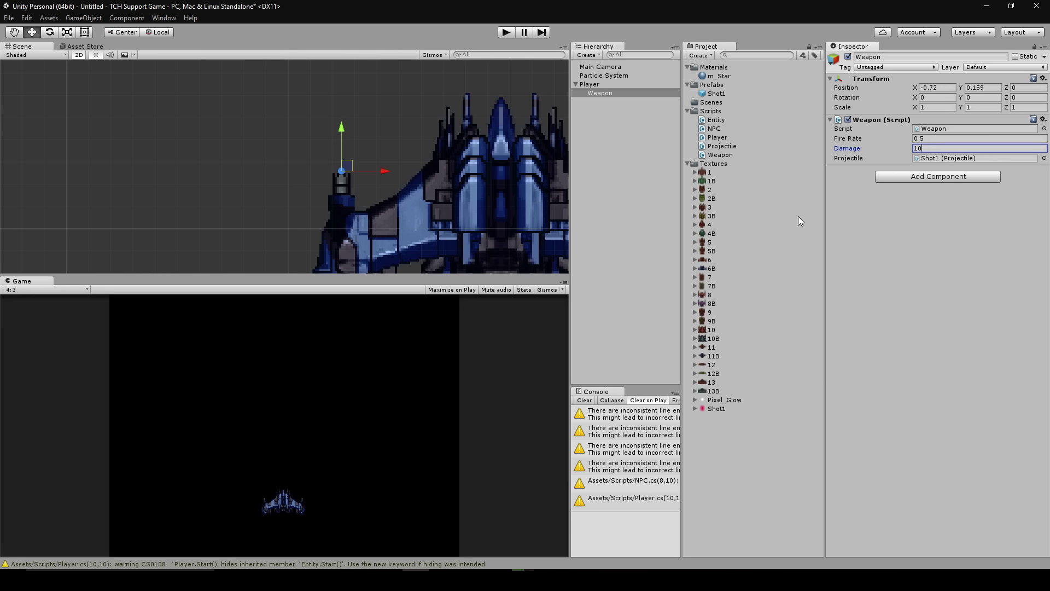
Duplicate Weapon and move Weapon (1) onto the ship's right wing.
left_click(605, 92)
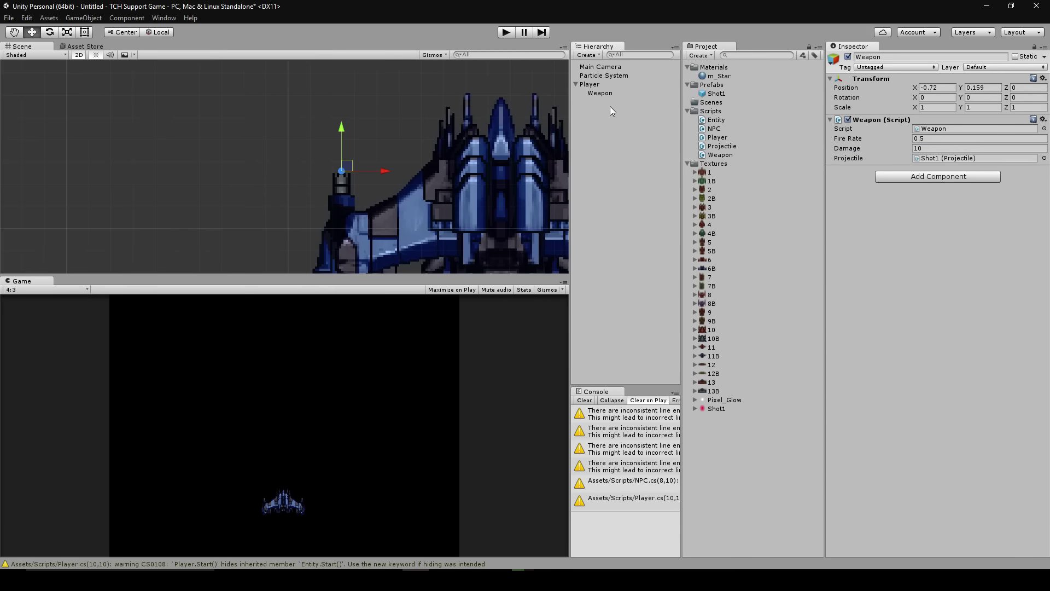
key("ctrl+d")
middle_click_drag(413, 209, 245, 182)
left_click_drag(217, 146, 537, 132)
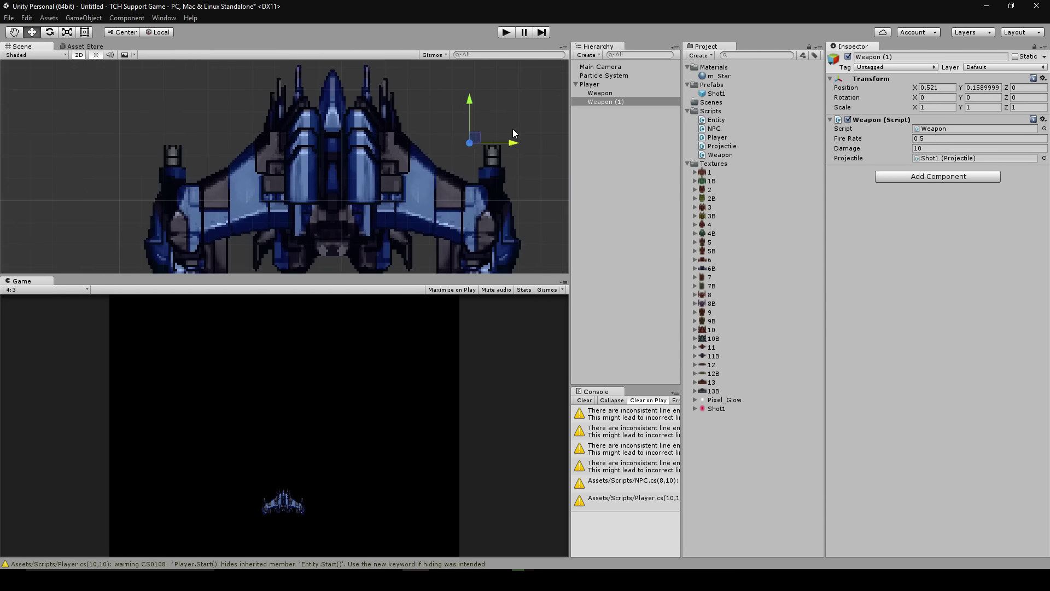
Set the Player's Weapons list size to 2 and assign Weapon and Weapon (1).
left_click(599, 85)
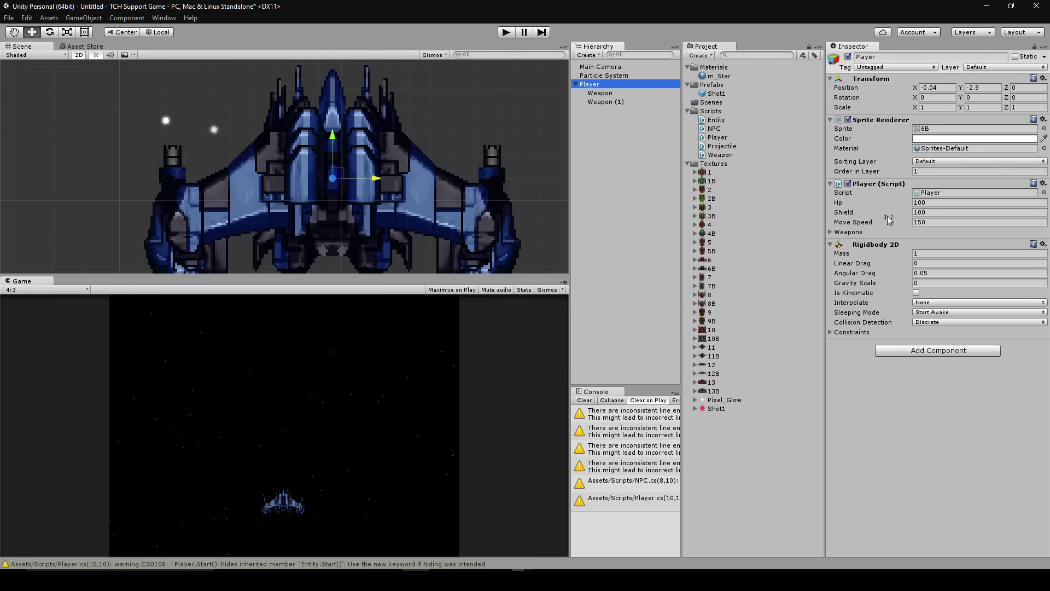
left_click(832, 232)
left_click(952, 242)
type("2")
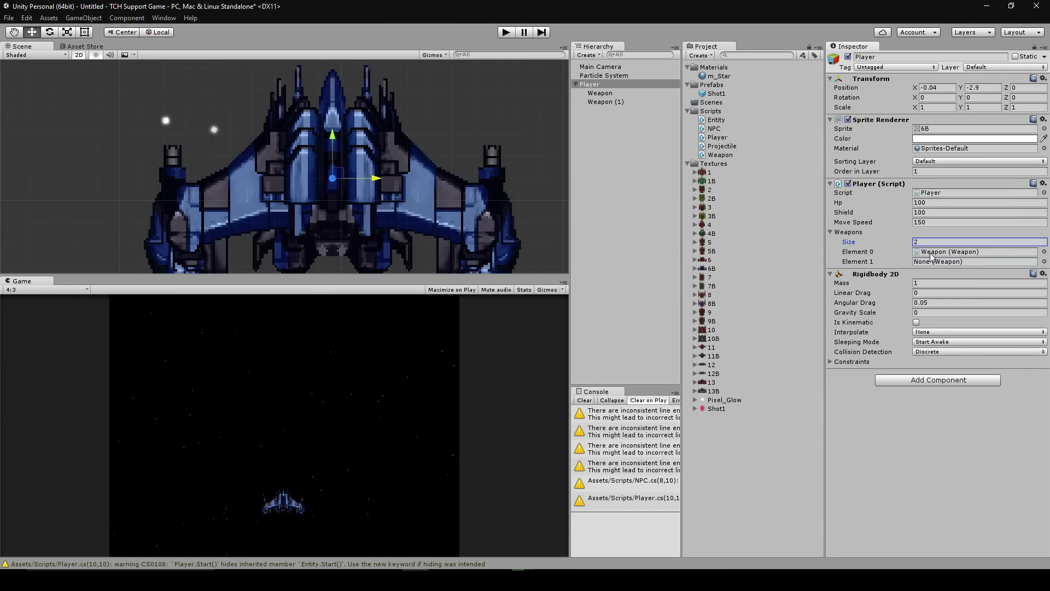
left_click_drag(600, 93, 933, 252)
left_click_drag(604, 102, 940, 263)
Play-test the game, steering the ship left and right, then stop.
left_click(505, 34)
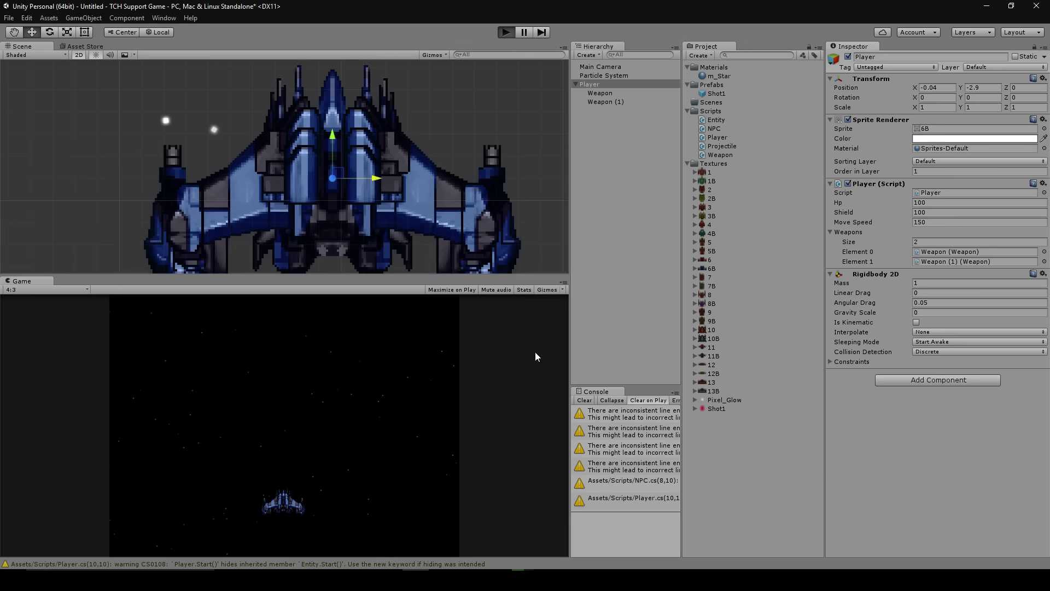
key("Left")
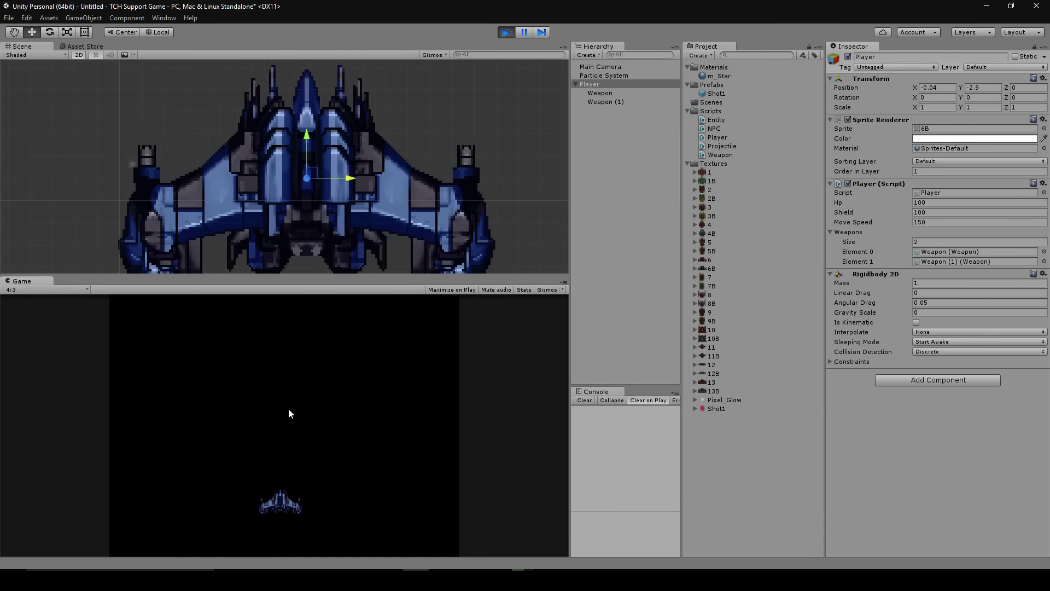
key("Right")
scroll(475, 177, "down", 3)
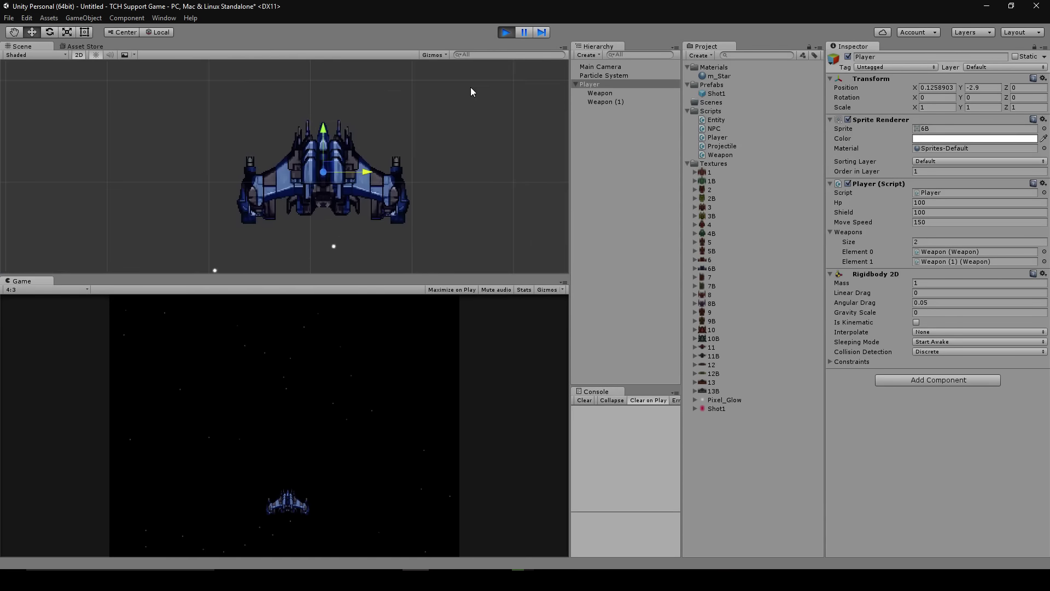
left_click(506, 32)
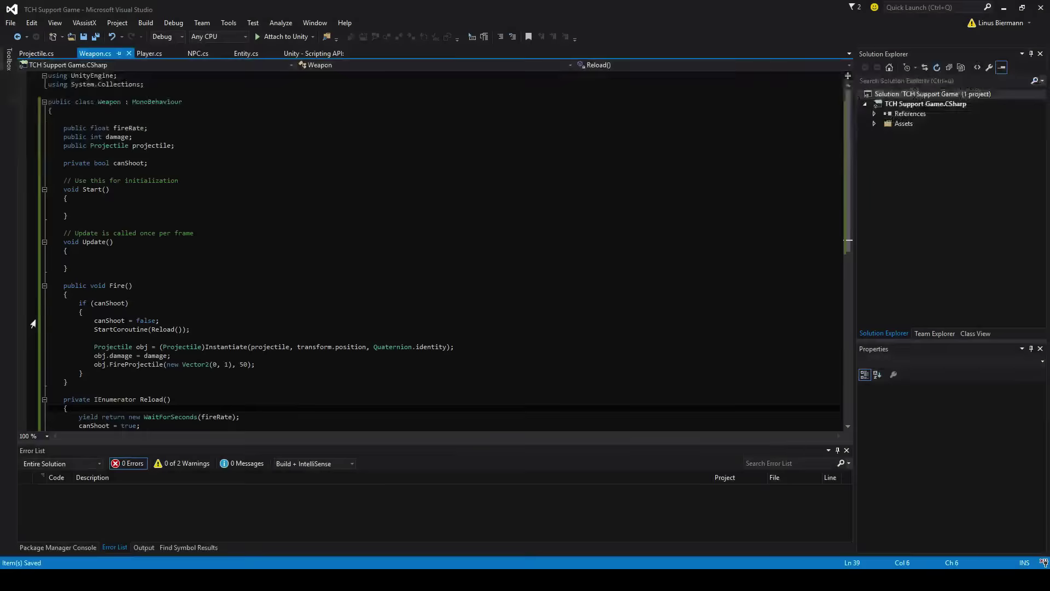
Locate the canShoot field and the empty Start() body in Weapon.cs.
left_click(150, 163)
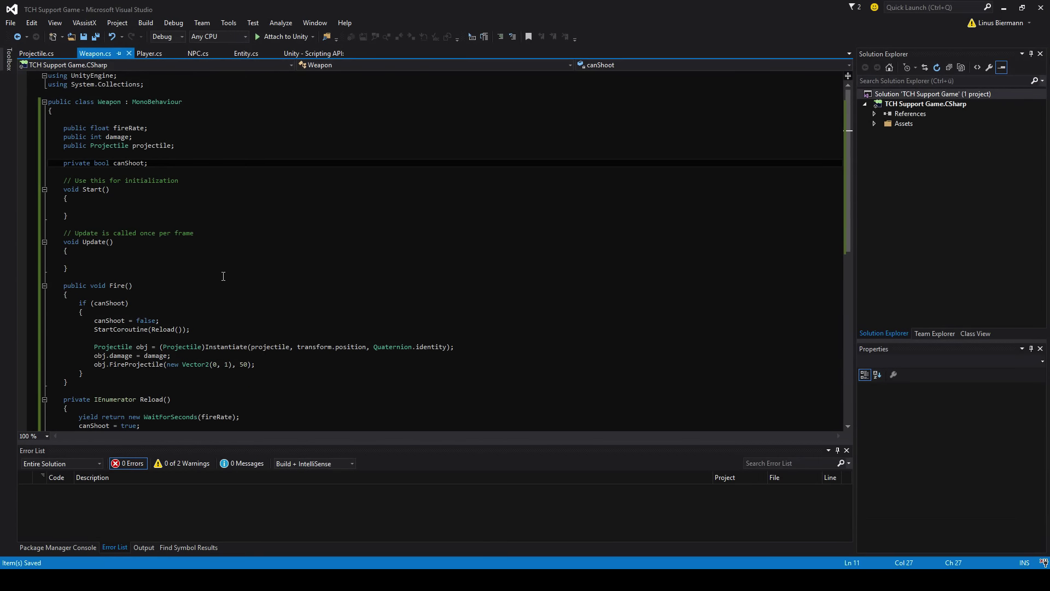
left_click(147, 199)
left_click(148, 203)
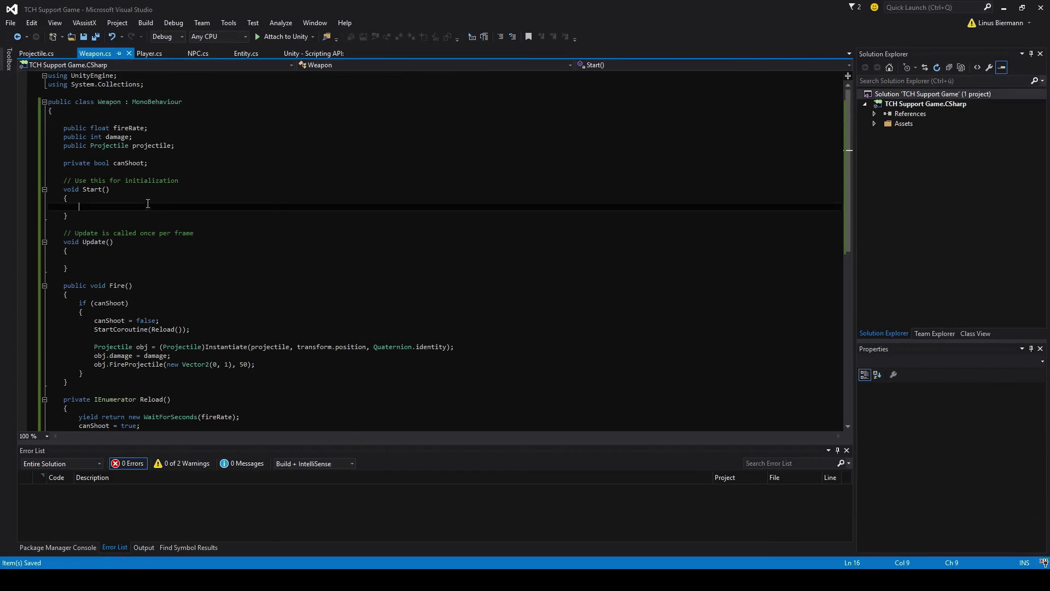
scroll(131, 249, "down", 2)
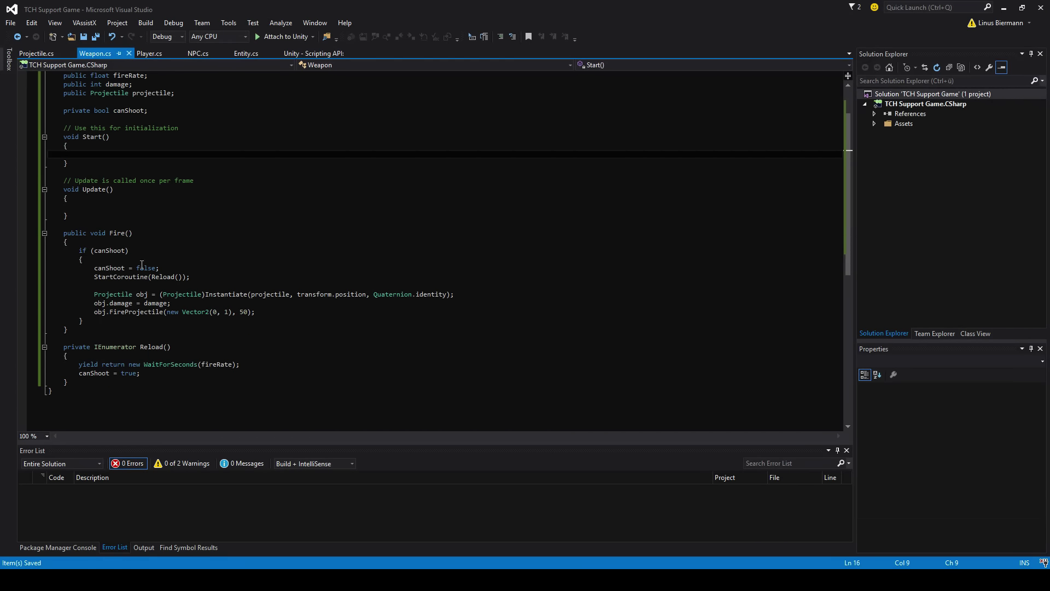
scroll(171, 366, "up", 2)
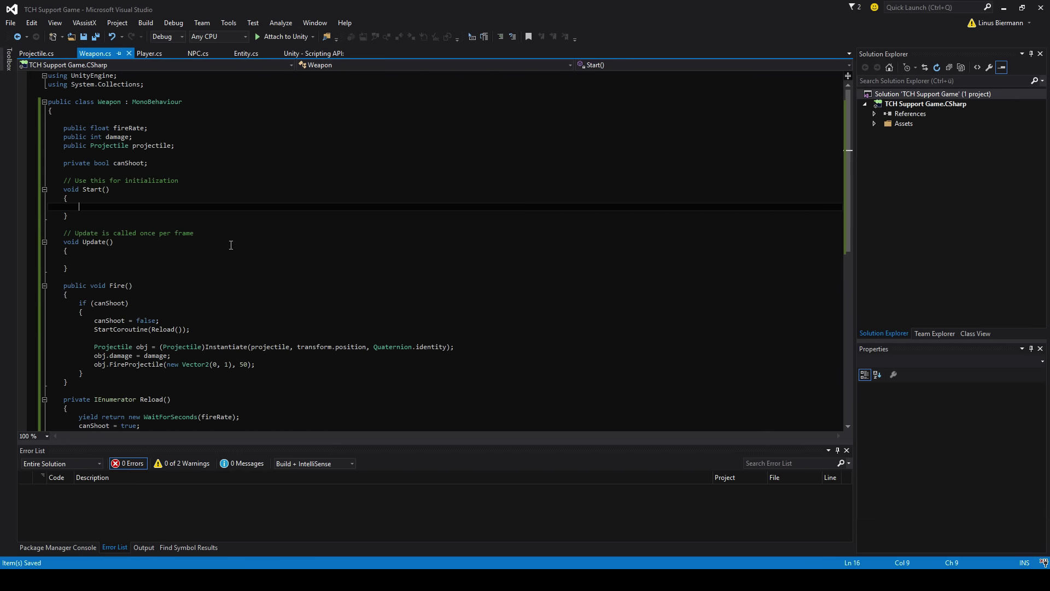
Add canShoot = true; inside Weapon's Start() and save.
type("ca")
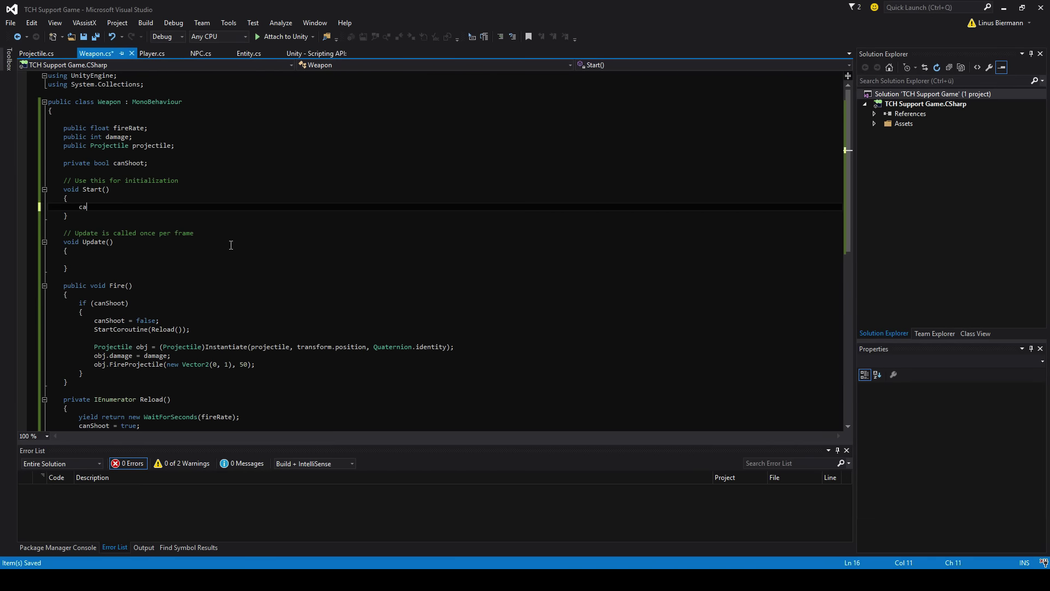
type("nShoot = true;")
key("ctrl+s")
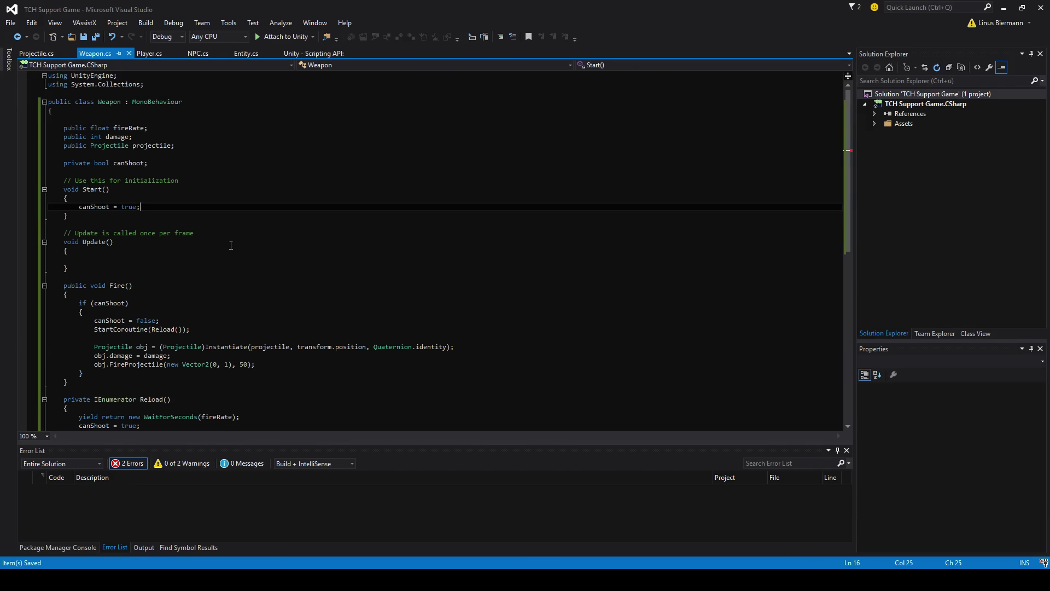
key("alt+Tab")
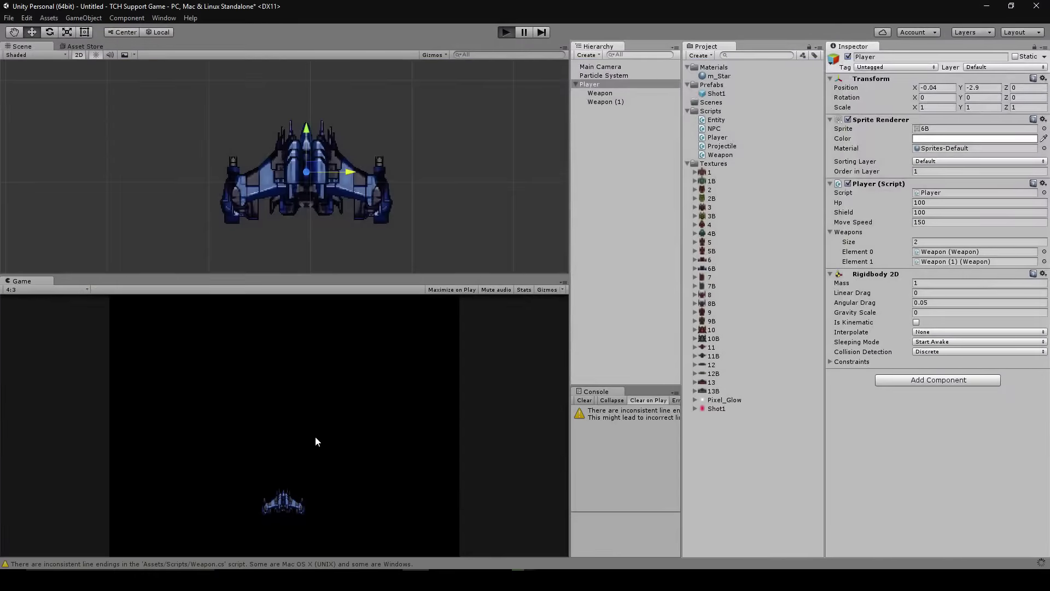
Play the game and open the first NullReferenceException's source line from the Console.
key("ctrl+p")
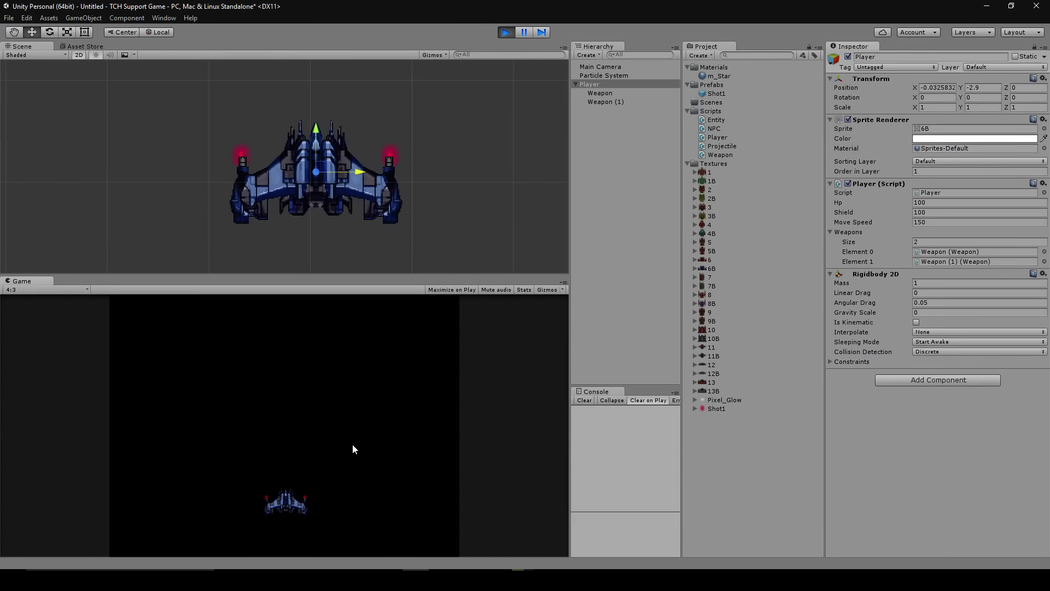
left_click(619, 423)
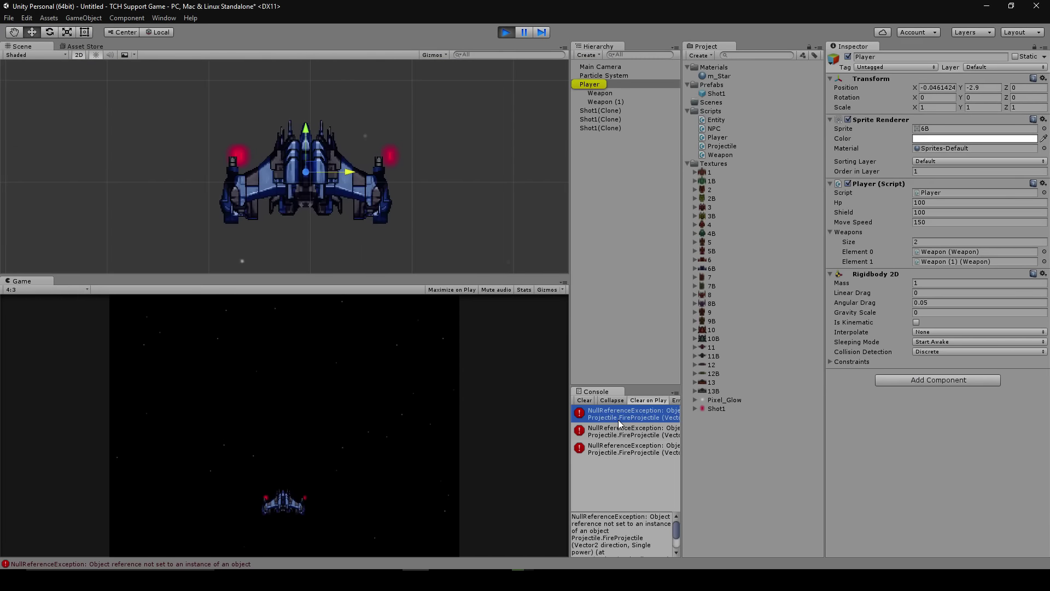
double_click(620, 422)
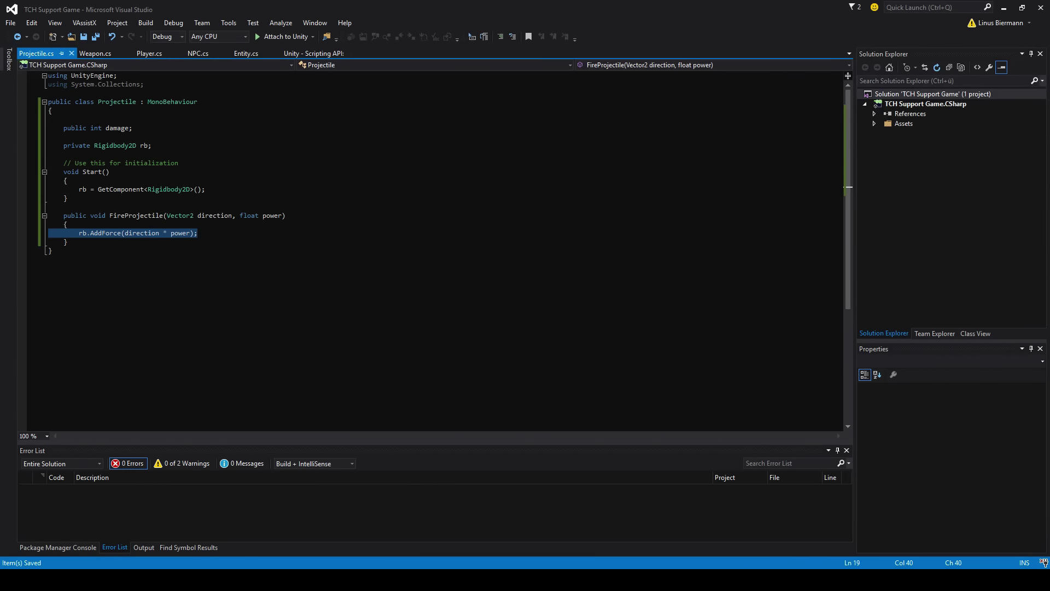
Inspect the Shot1 prefab and the second error's stack trace, then return to Projectile.cs.
key("alt+Tab")
left_click(729, 93)
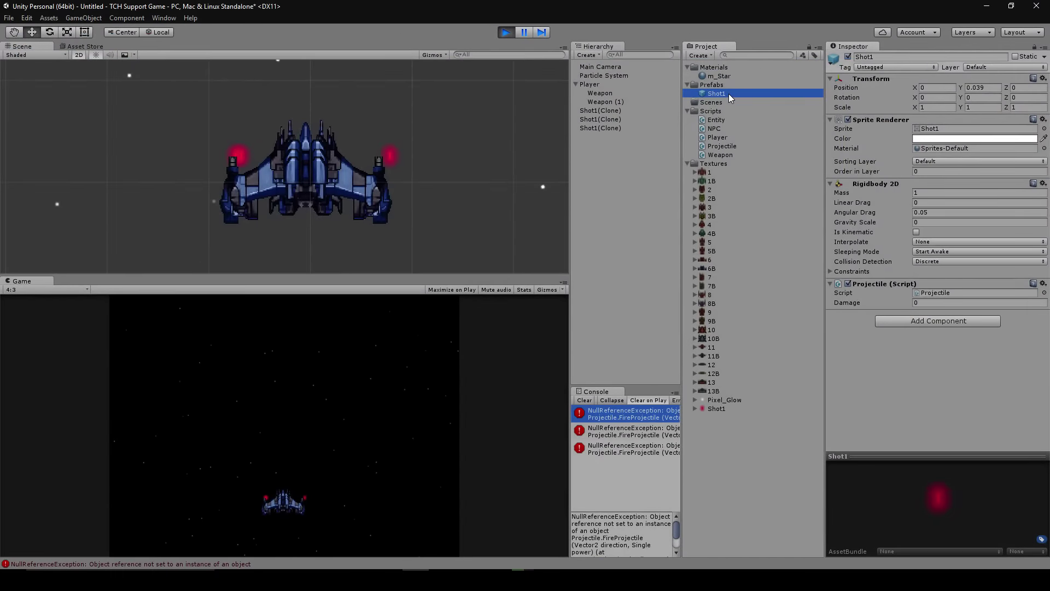
left_click(619, 435)
scroll(629, 539, "down", 2)
scroll(629, 539, "down", 2)
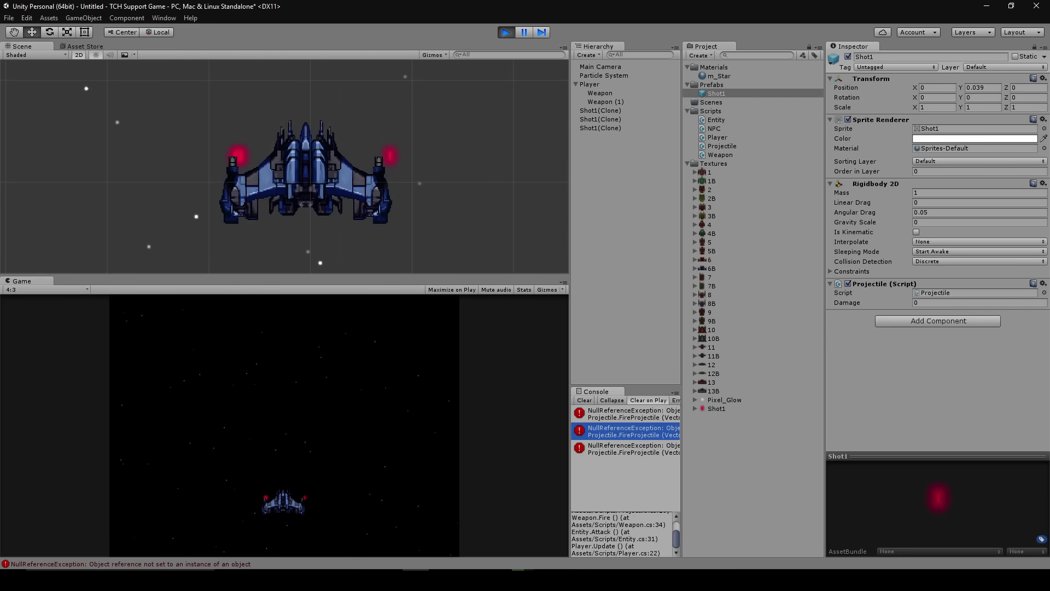
key("alt+Tab")
Rename the Projectile's Start method to Awake and save Projectile.cs.
double_click(96, 172)
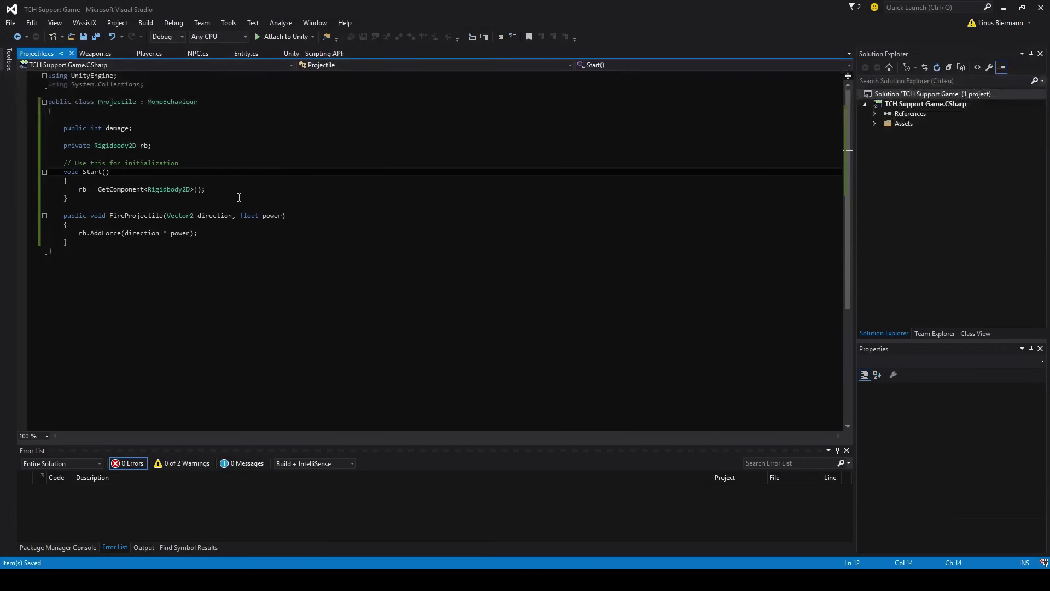
type("u")
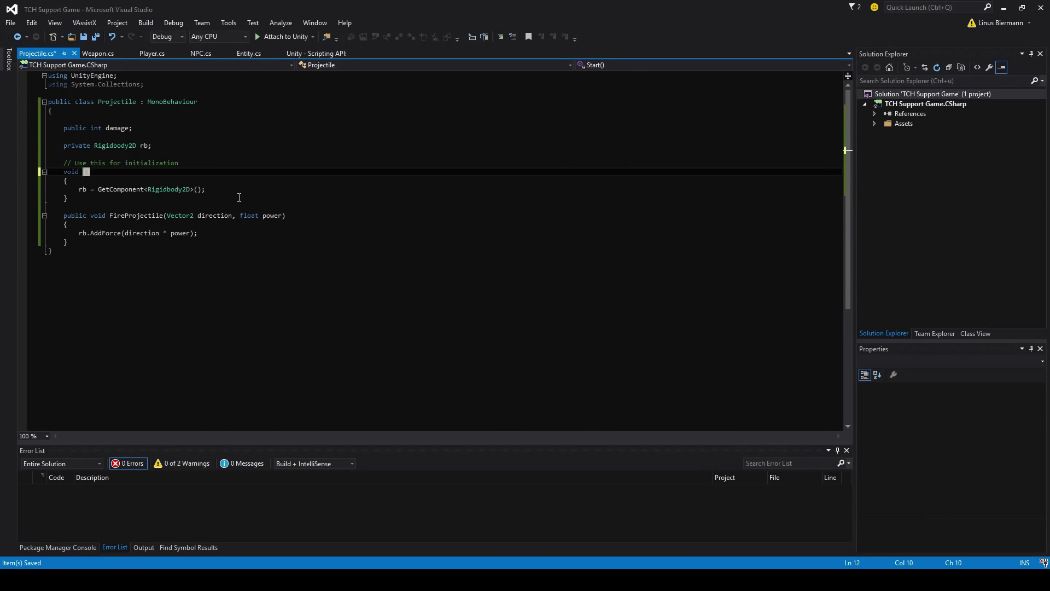
type("wake")
key("ctrl+s")
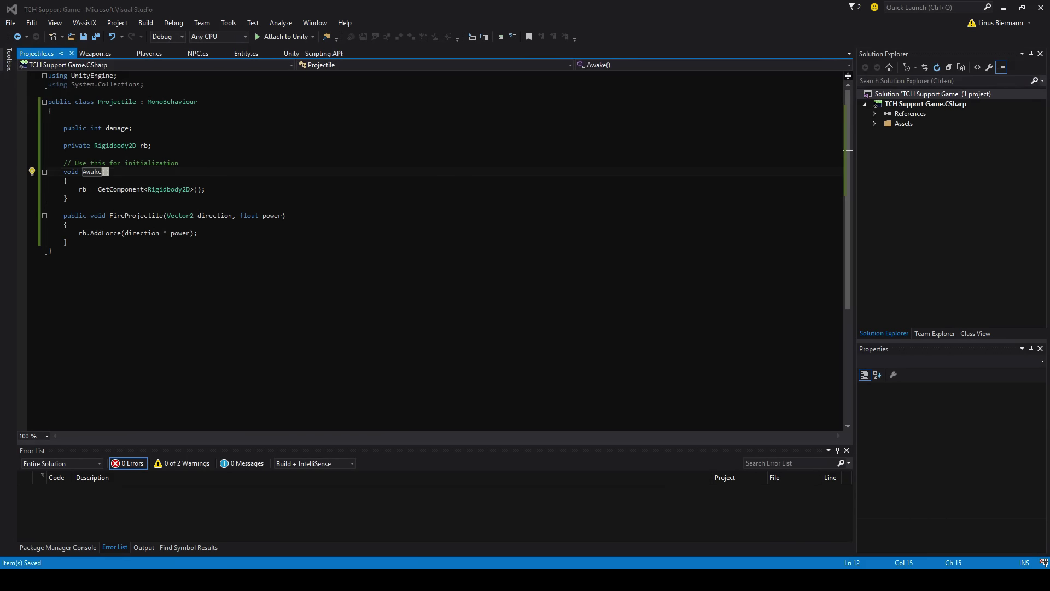
In Unity, play the game and fire Shot1 from both weapons while moving left and right, then stop.
key("alt+Tab")
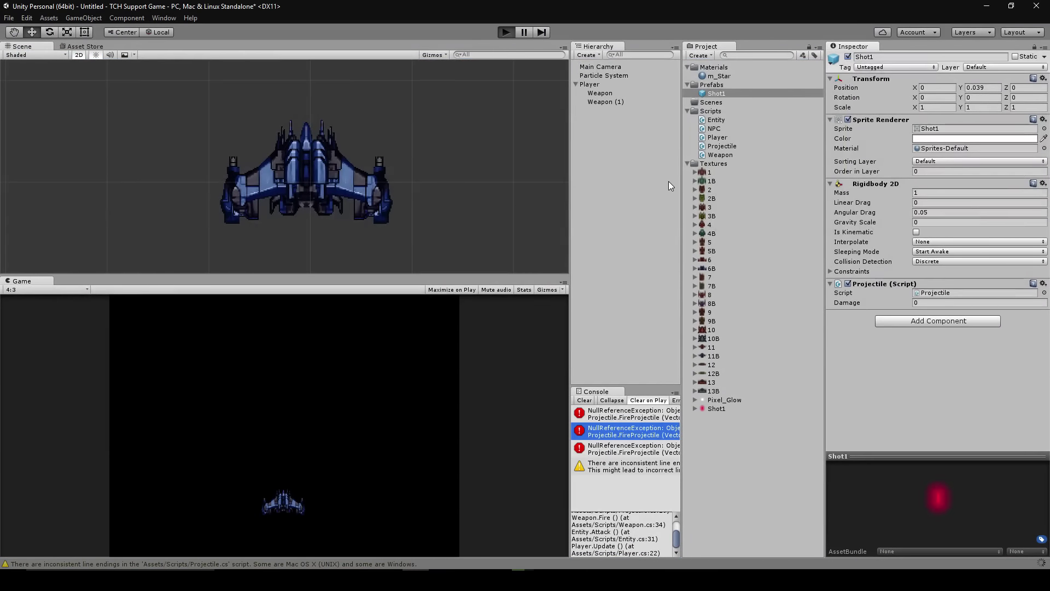
key("ctrl+p")
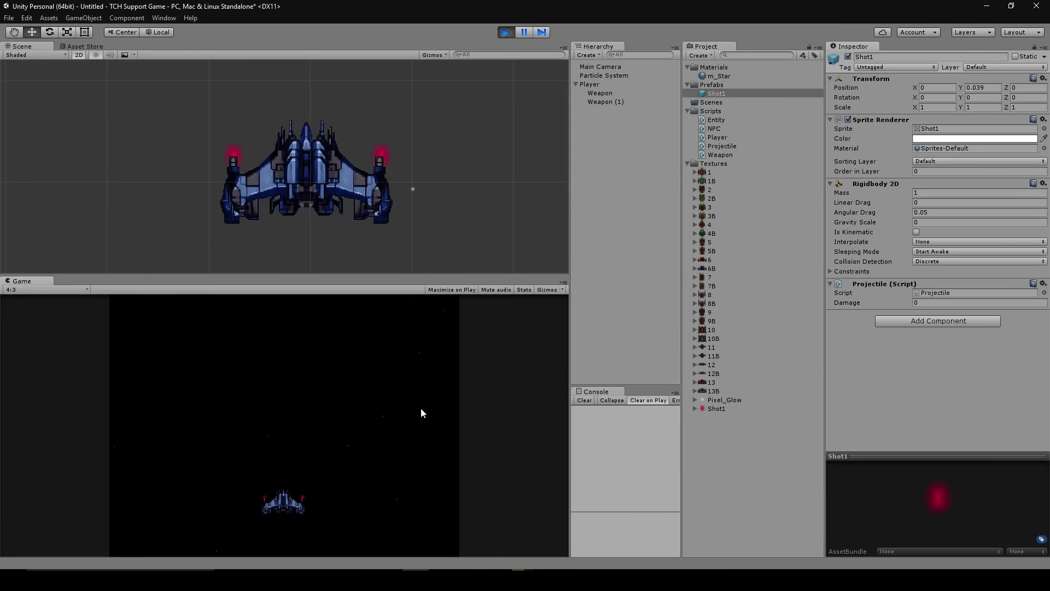
key("Right")
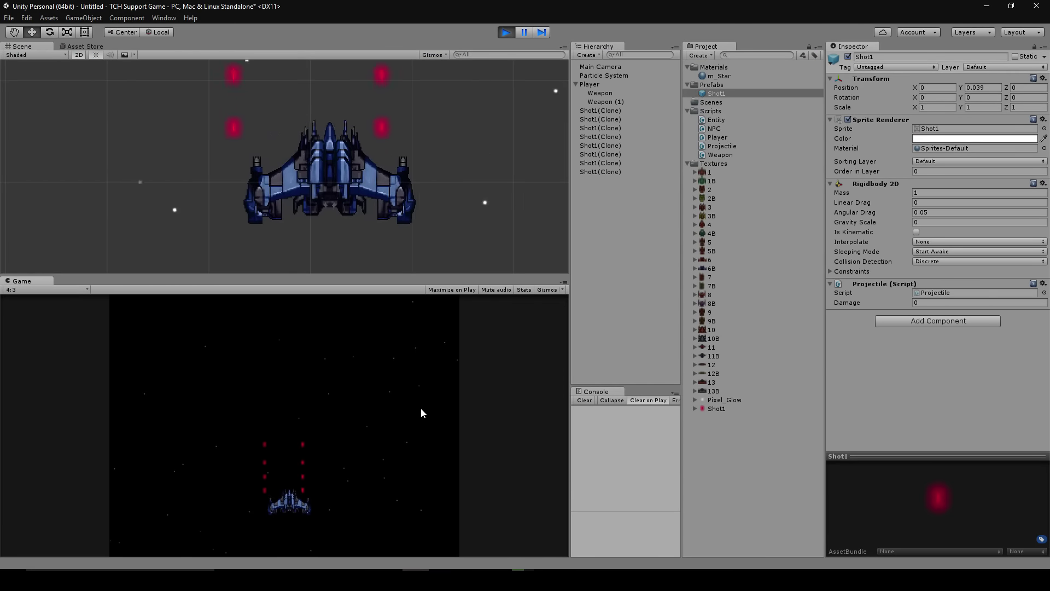
key("Right")
key("Left")
key("Right")
key("Left")
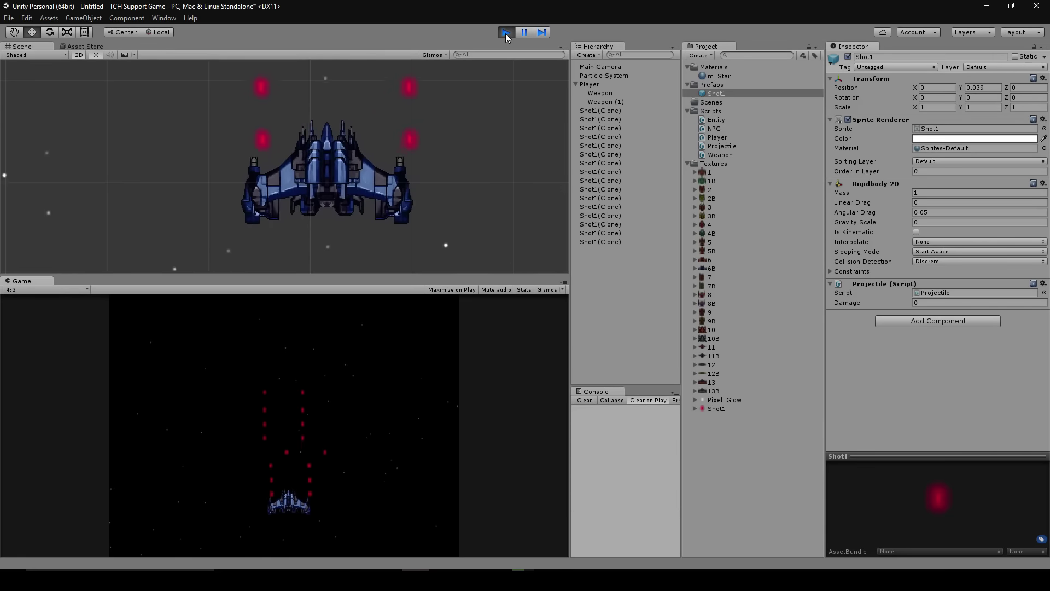
left_click(506, 34)
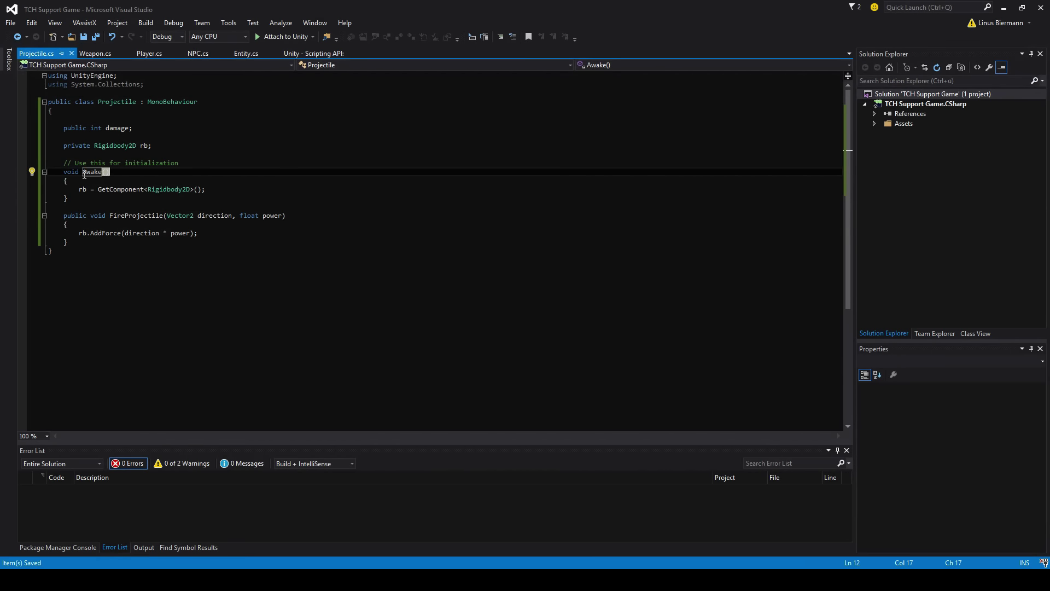
left_click(241, 53)
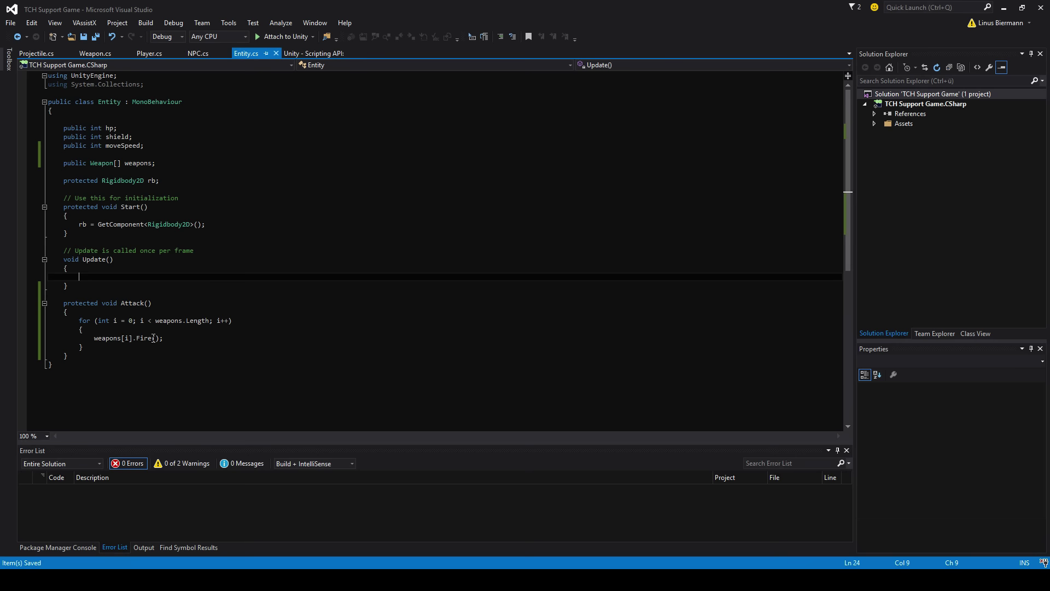
left_click(120, 209)
left_click(180, 180)
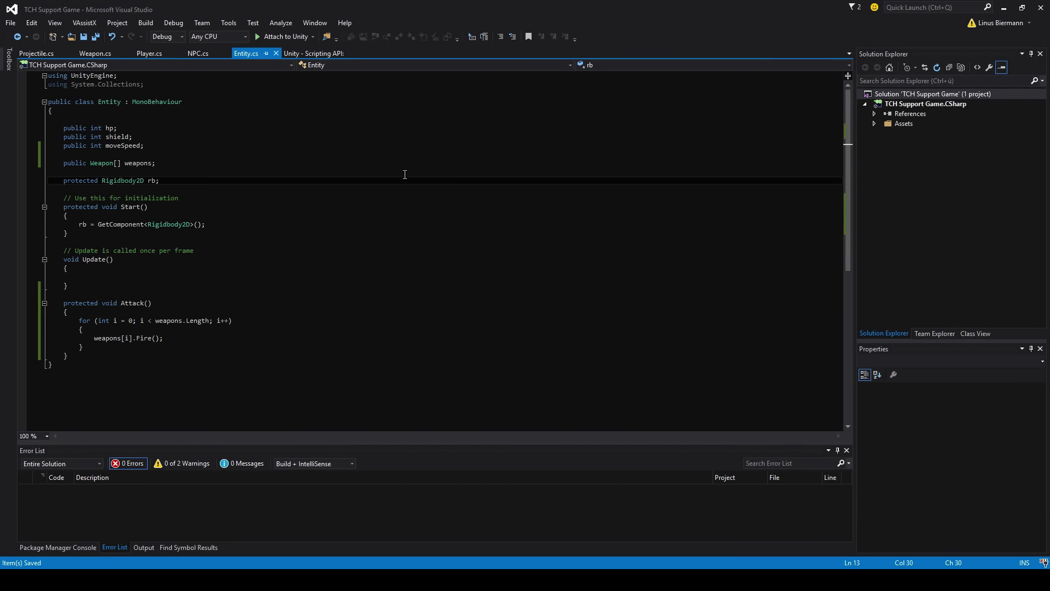
left_click(149, 53)
scroll(139, 266, "down", 1)
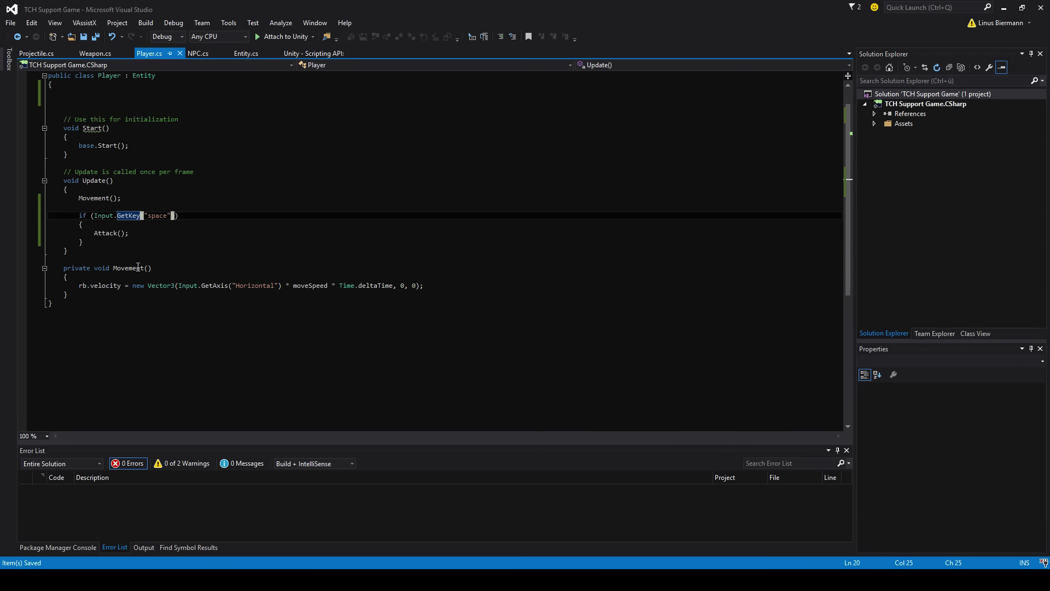
left_click(106, 53)
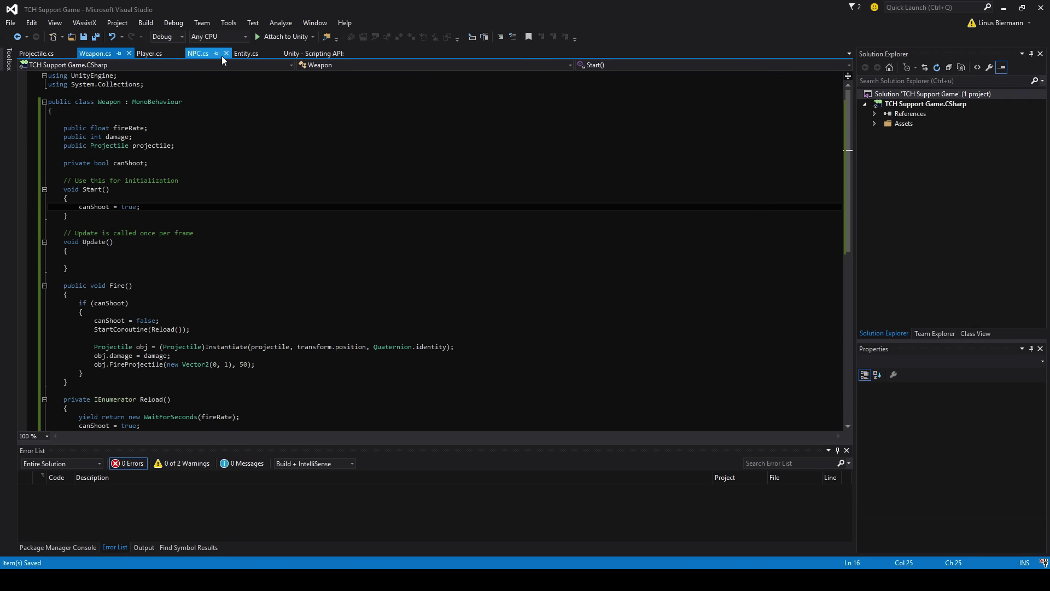
left_click(245, 54)
scroll(118, 223, "up", 3)
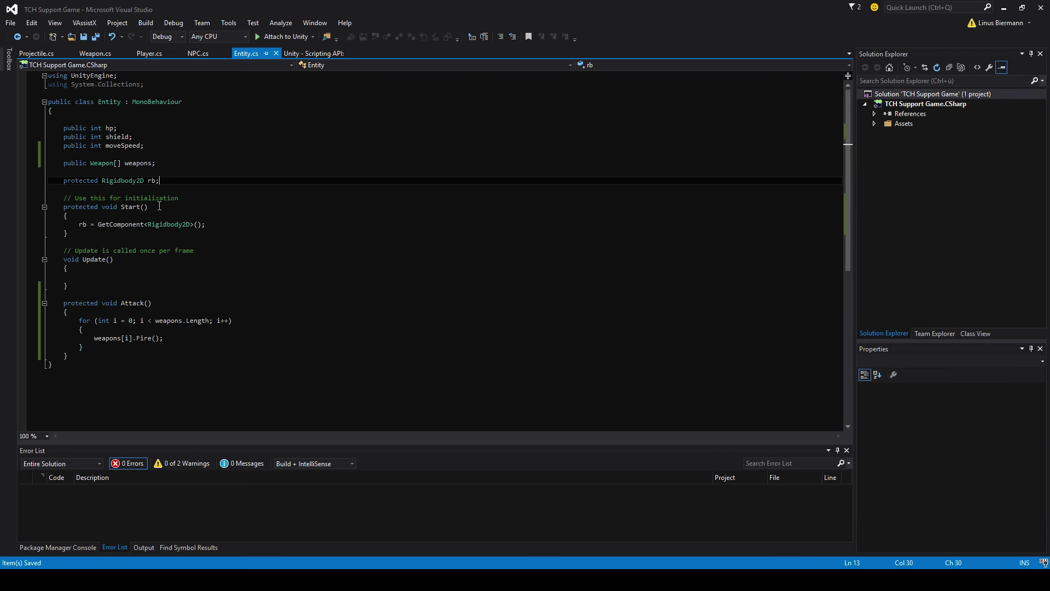
scroll(140, 273, "down", 2)
left_click(140, 293)
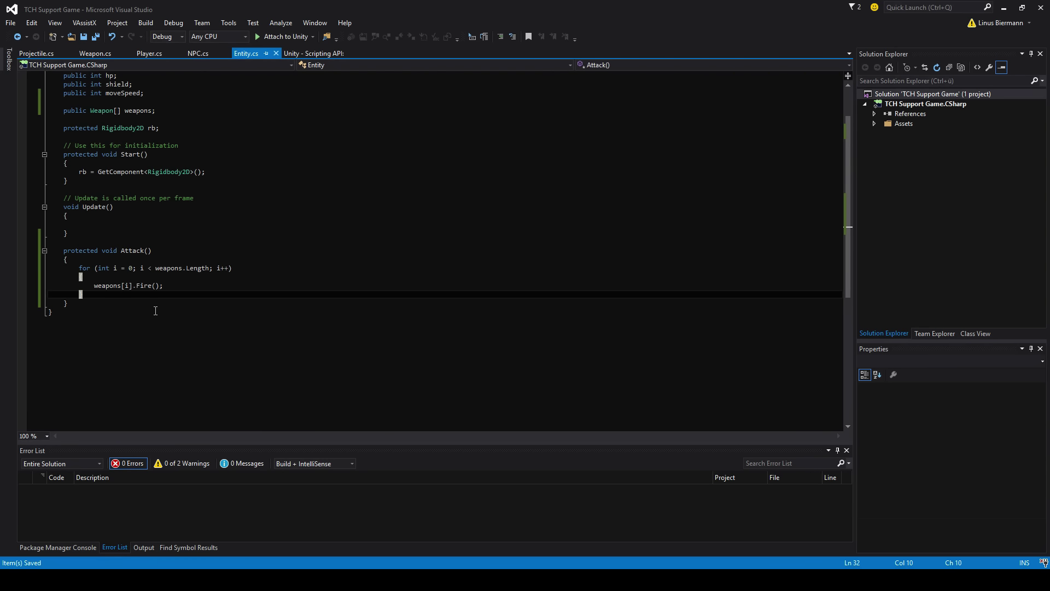
left_click(113, 54)
left_click_drag(101, 268, 454, 268)
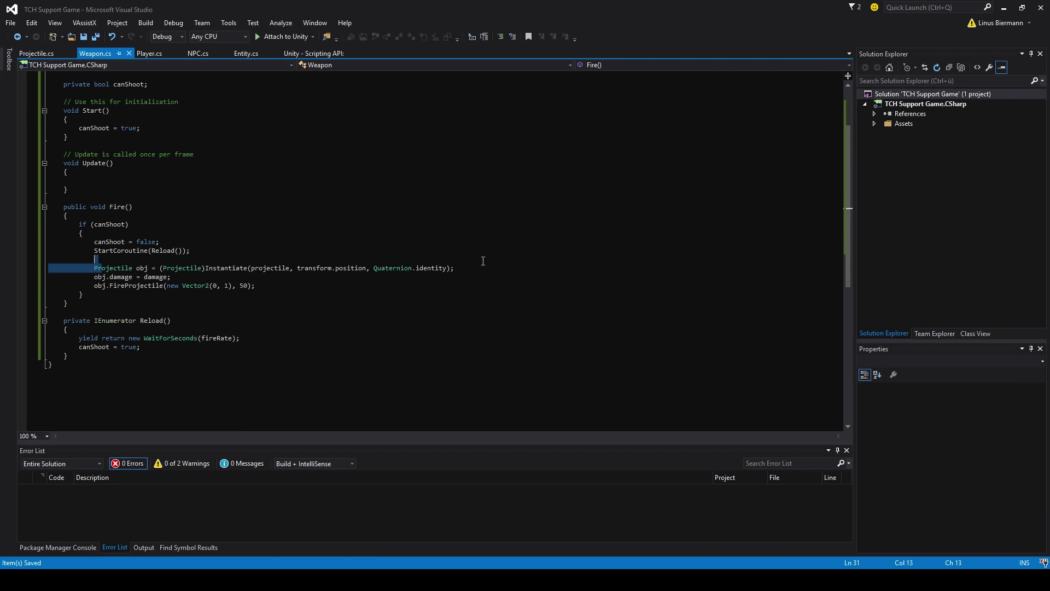
key("Down")
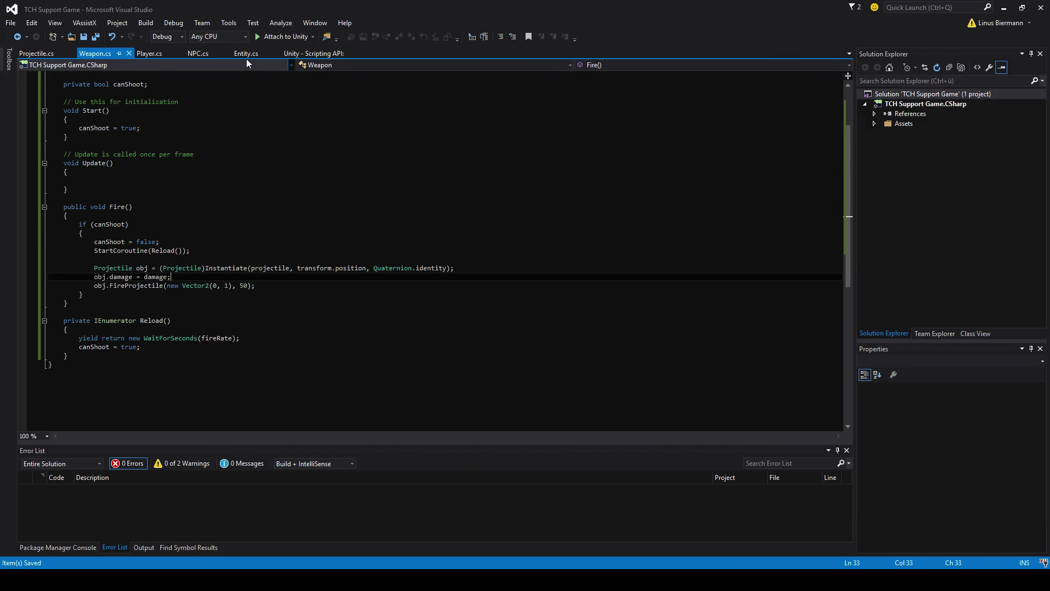
left_click(239, 53)
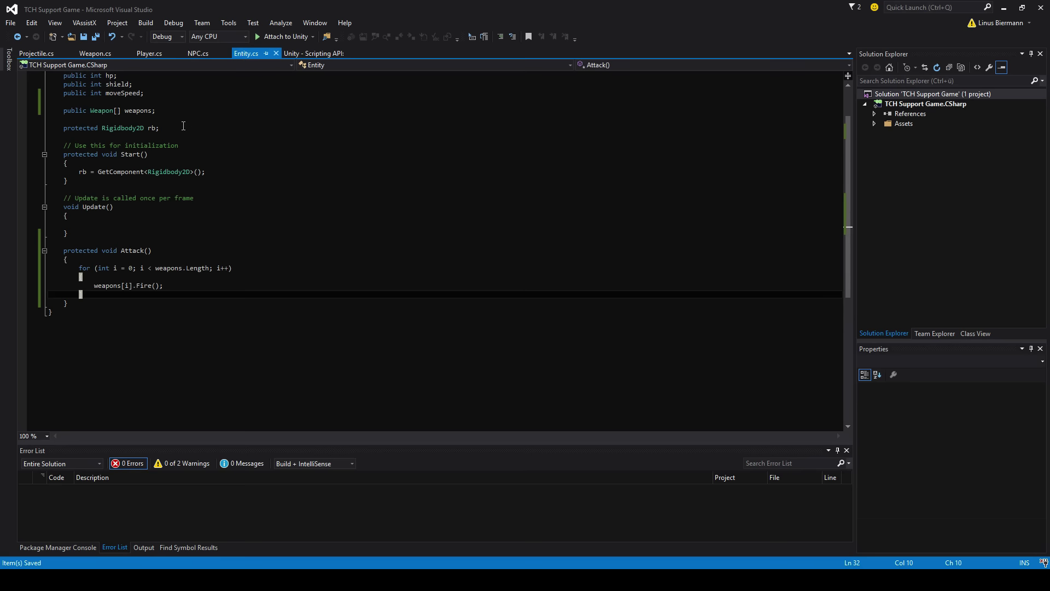
scroll(208, 77, "up", 2)
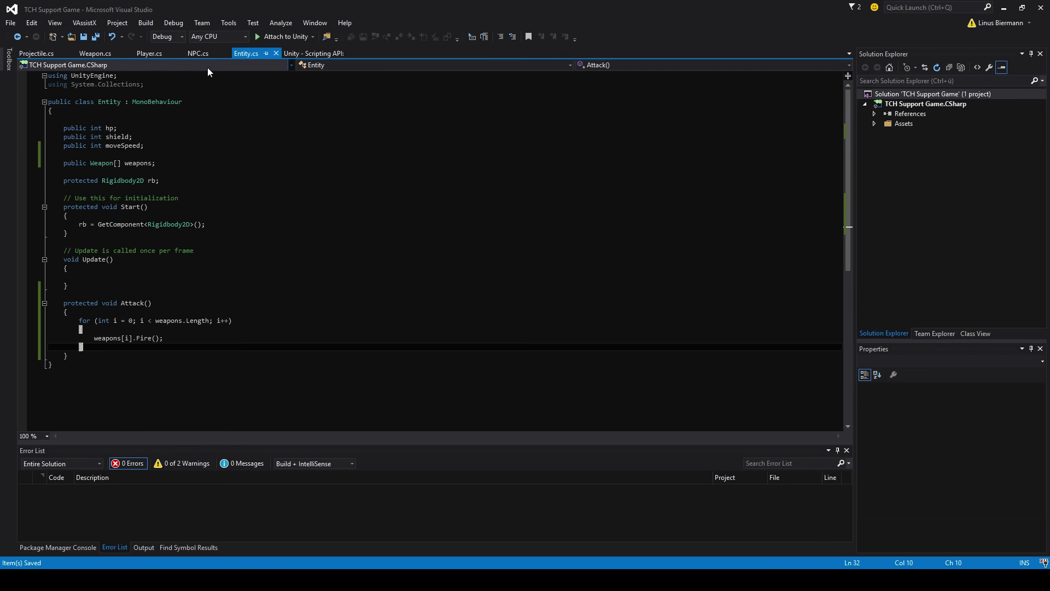
left_click(152, 55)
scroll(93, 203, "up", 1)
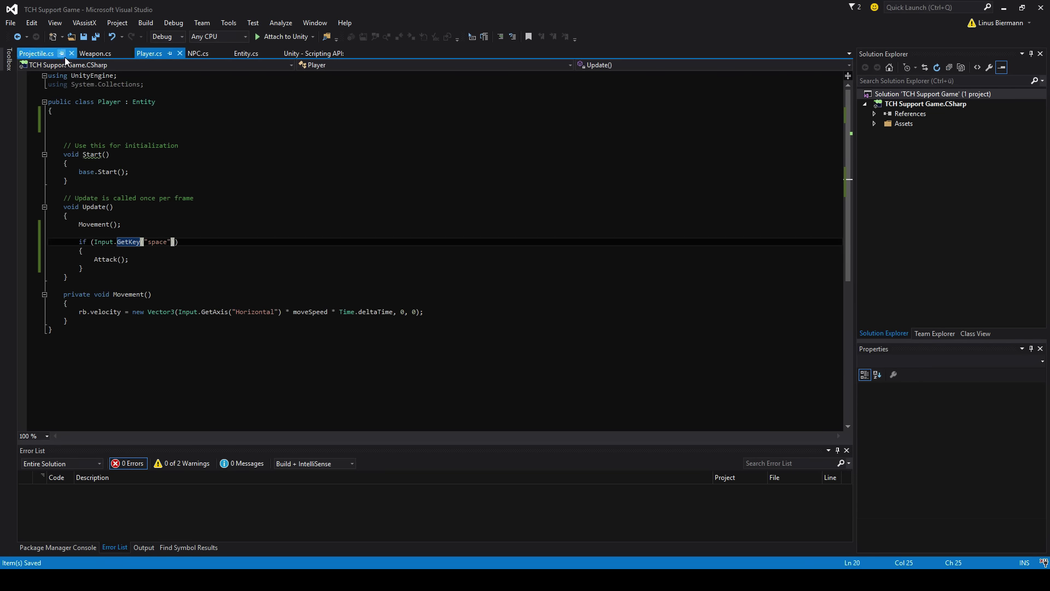
left_click(61, 54)
Add an 'if (!rb)' null check above the AddForce call in FireProjectile.
left_click(85, 230)
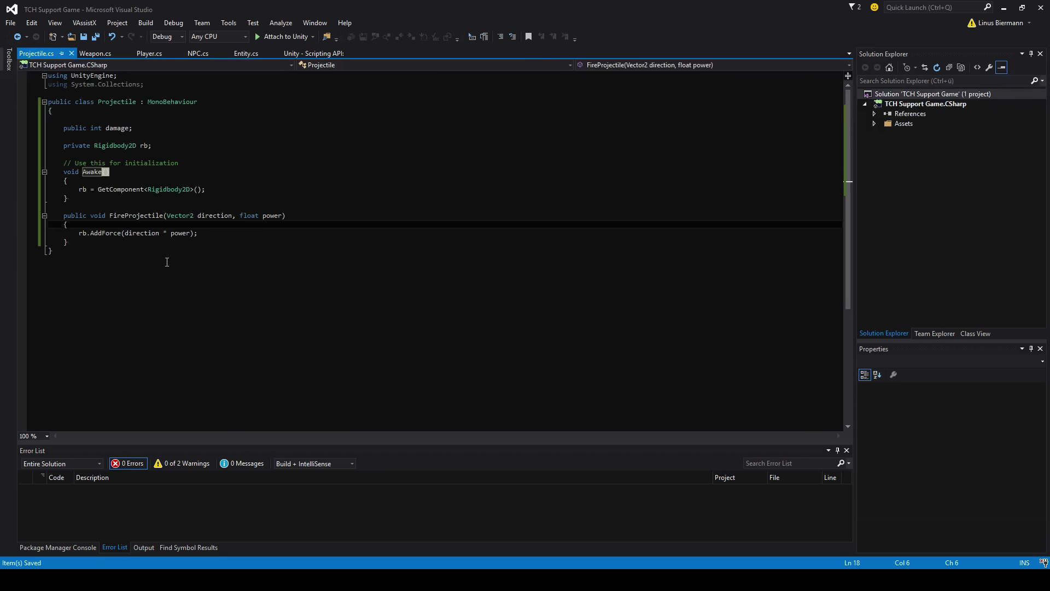
key("Return")
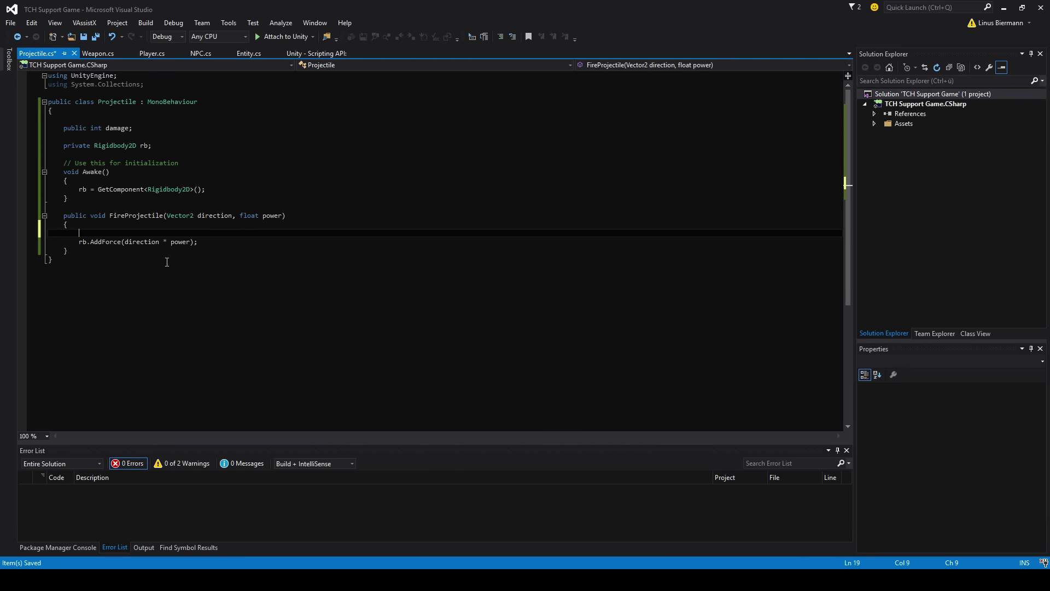
type("if (rb")
type("!")
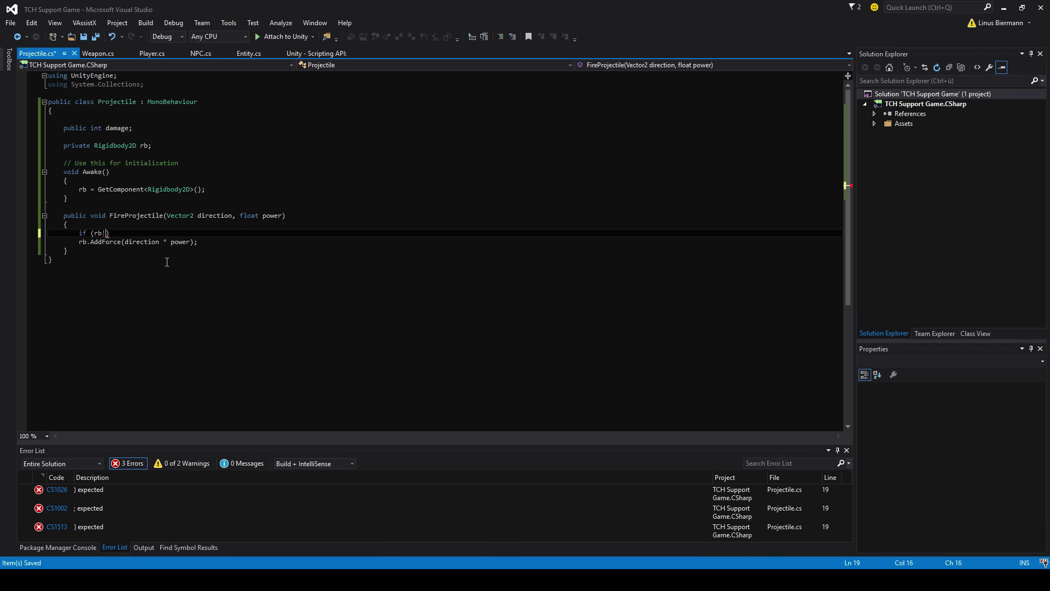
key("BackSpace")
key("Left")
key("Left")
type("!")
key("Right")
key("Right")
key("ctrl+s")
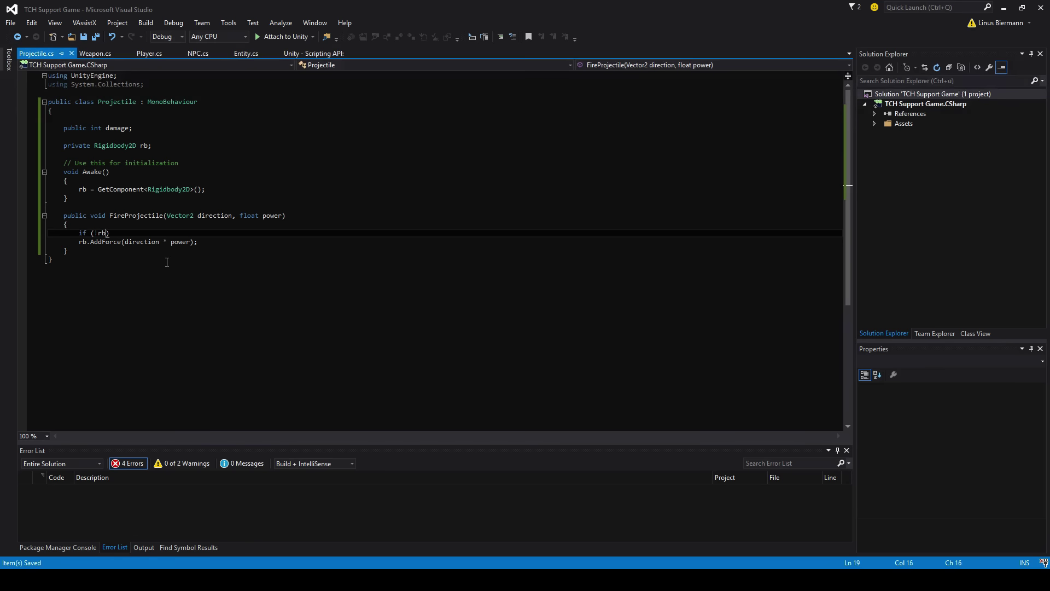
type(") rb )")
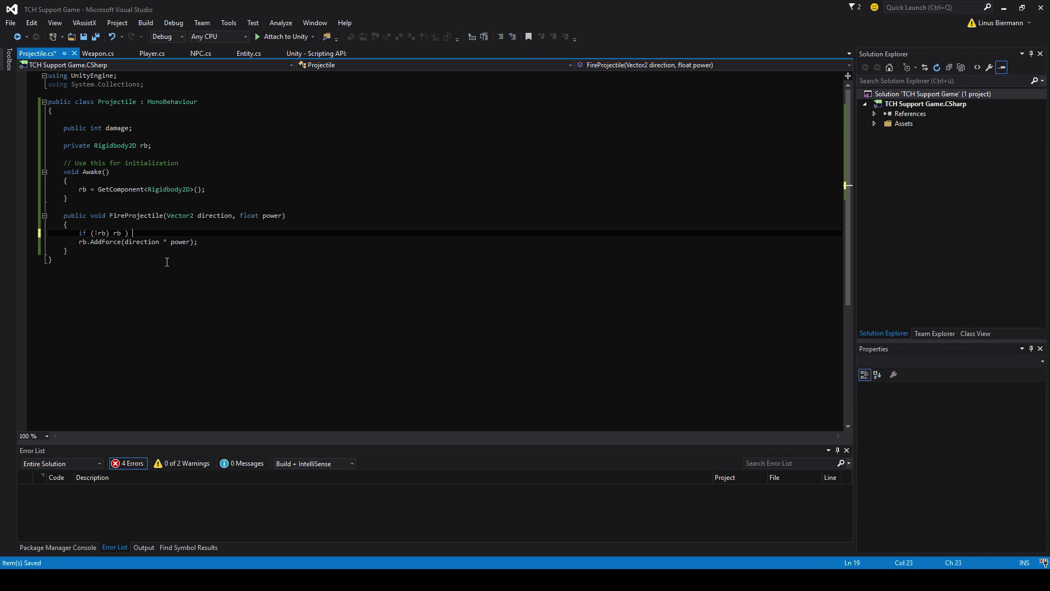
Move 'rb = GetComponent<Rigidbody2D>();' from Awake into the null check and save Projectile.cs.
left_click_drag(79, 190, 271, 188)
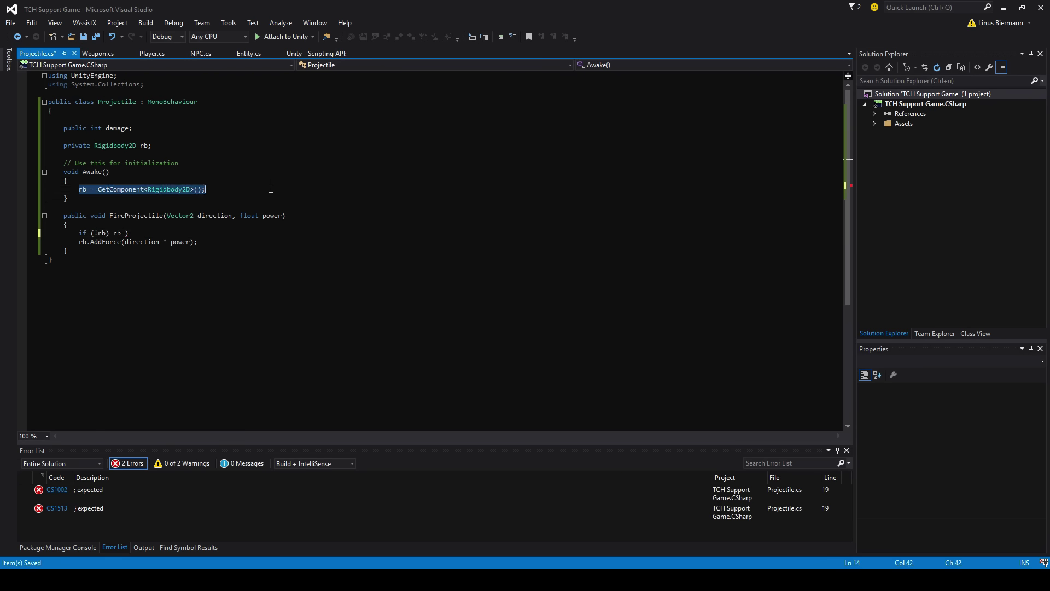
key("ctrl+c")
left_click(126, 232)
key("ctrl+v")
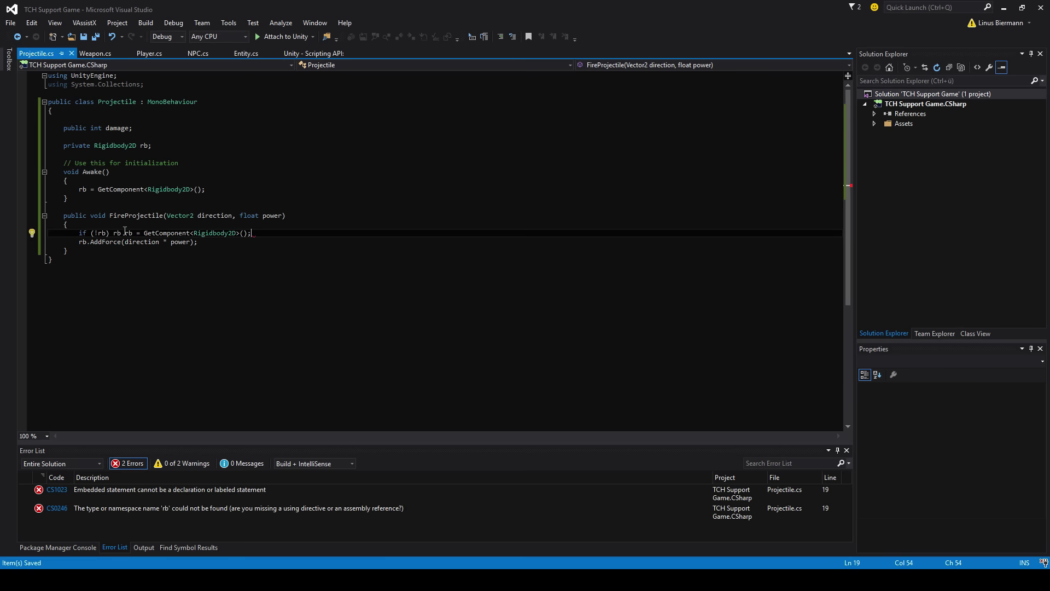
key("ctrl+s")
key("BackSpace")
key("BackSpace")
key("BackSpace")
left_click_drag(205, 190, 49, 189)
key("Delete")
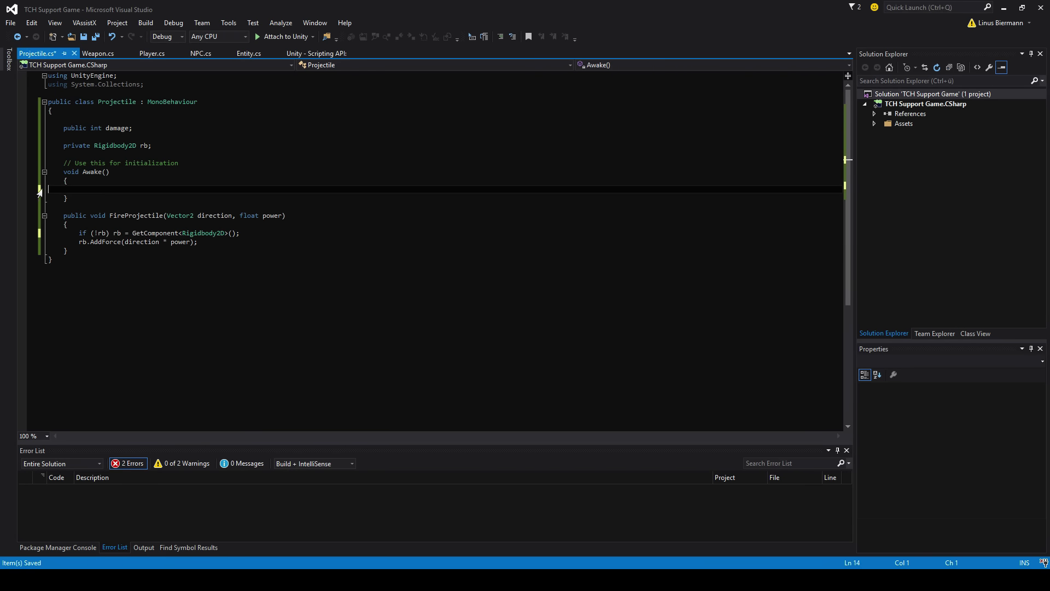
key("ctrl+s")
key("alt+Tab")
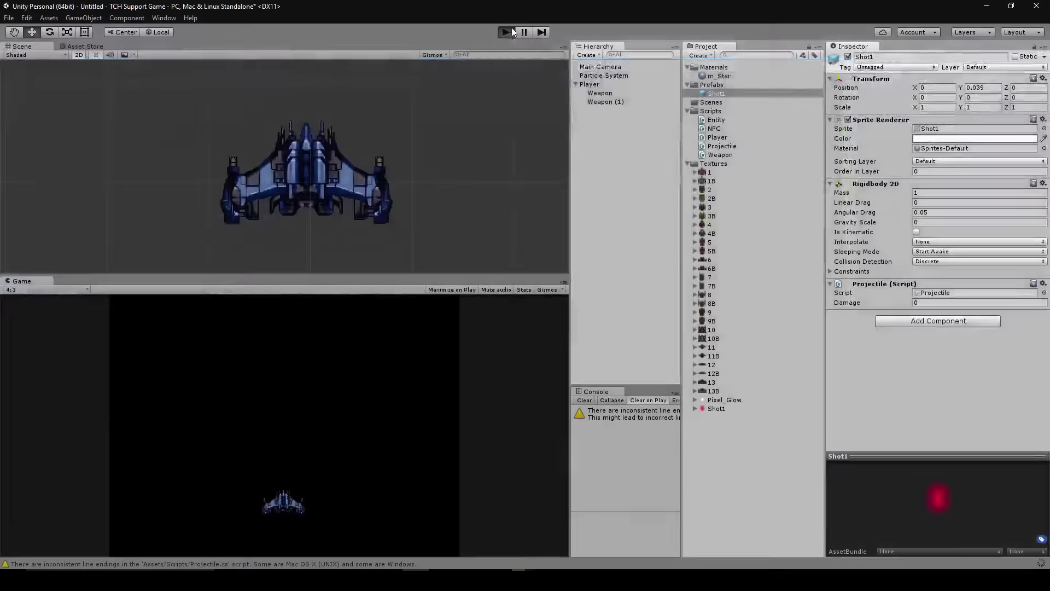
left_click(513, 33)
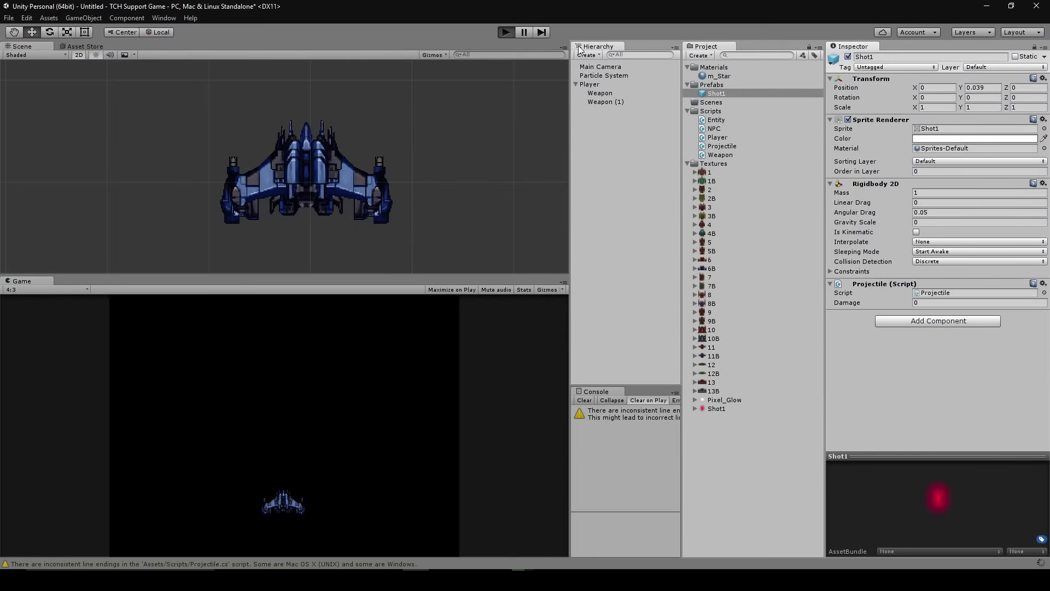
key("Right")
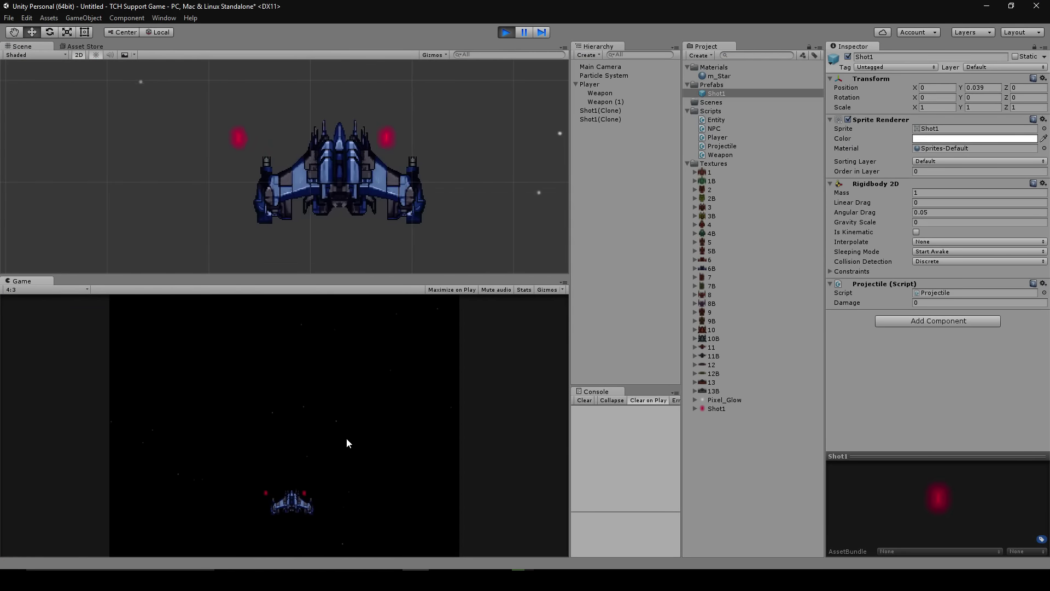
key("Left")
key("Right")
key("Left")
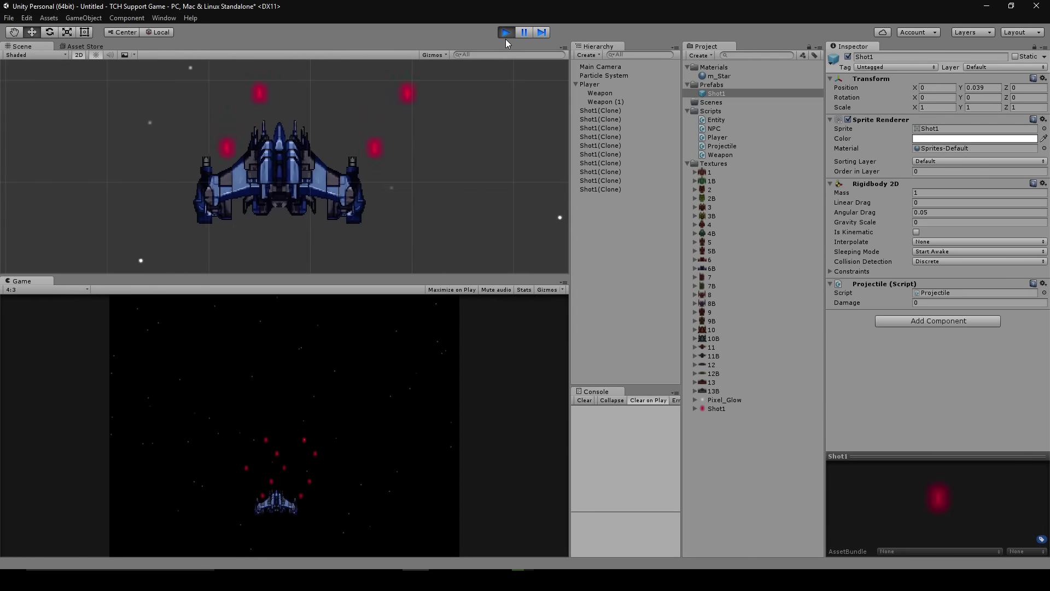
left_click(506, 33)
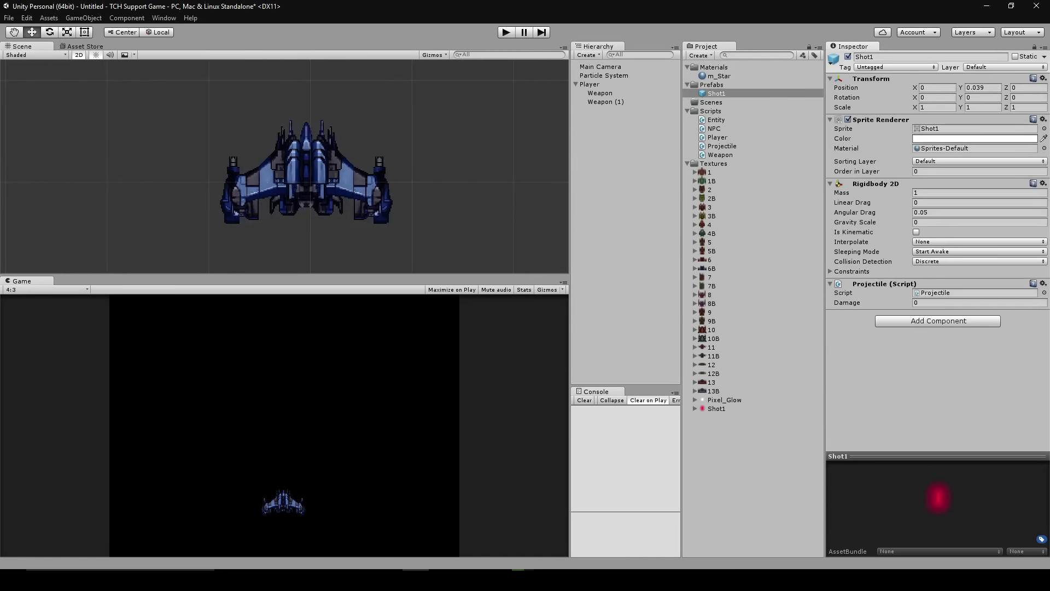
key("alt+Tab")
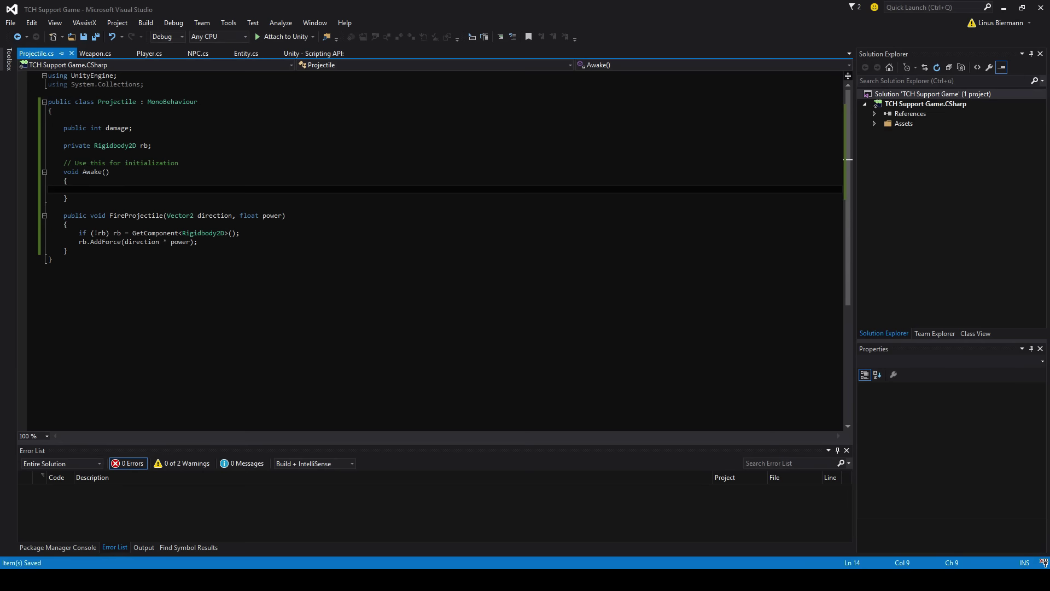
key("alt+Tab")
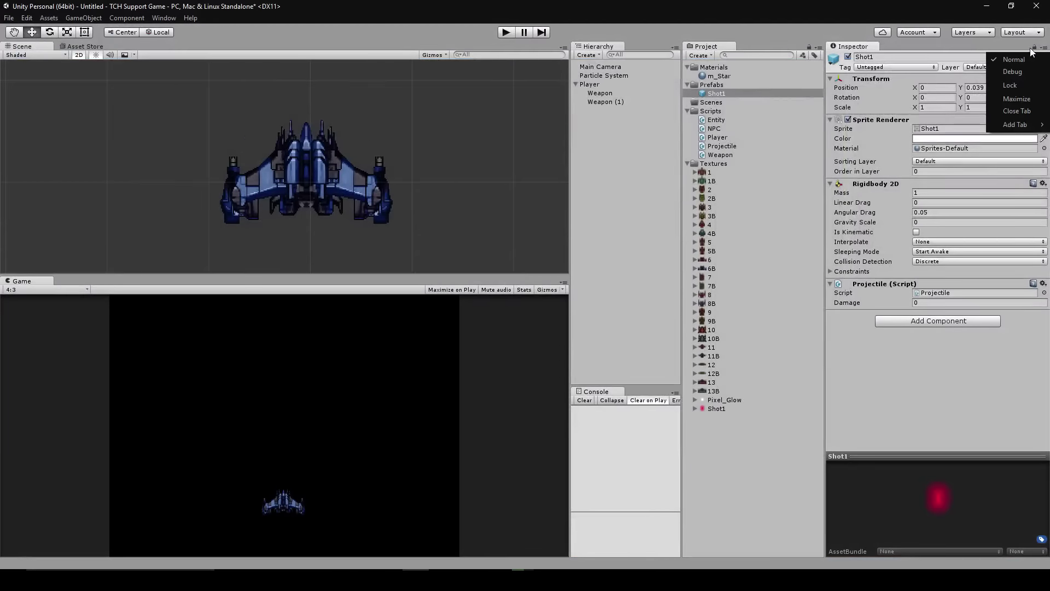
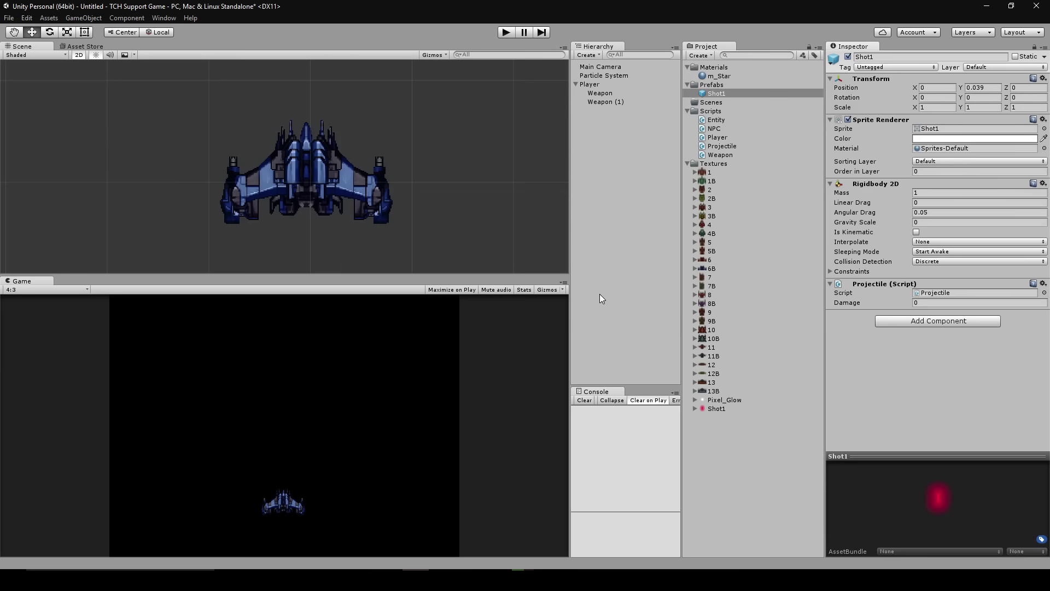
Duplicate Weapon (1) into Weapon (2) and place it left of the ship's nose.
left_click(607, 96)
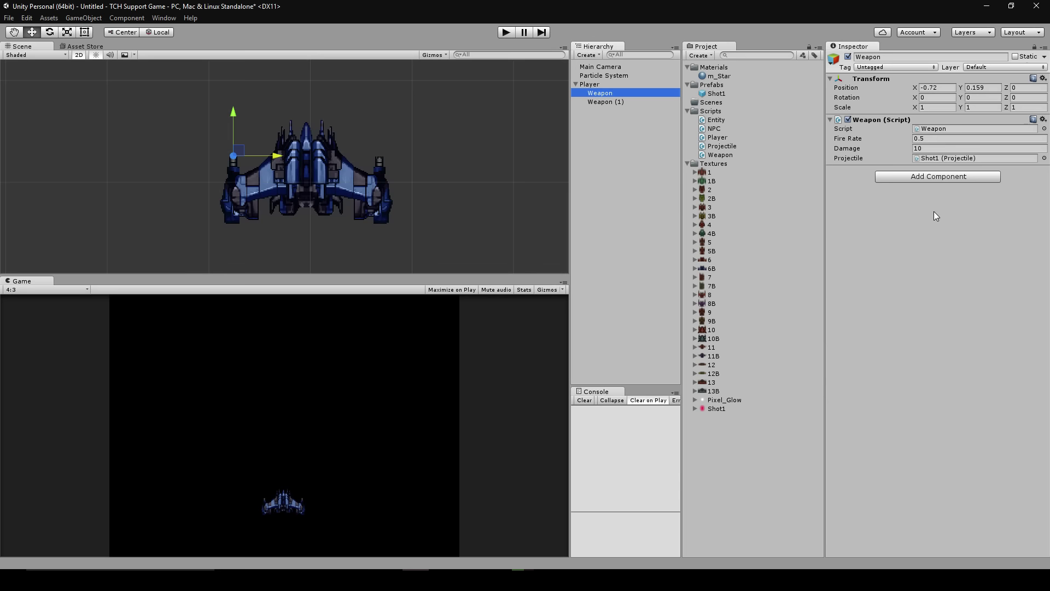
scroll(343, 192, "up", 2)
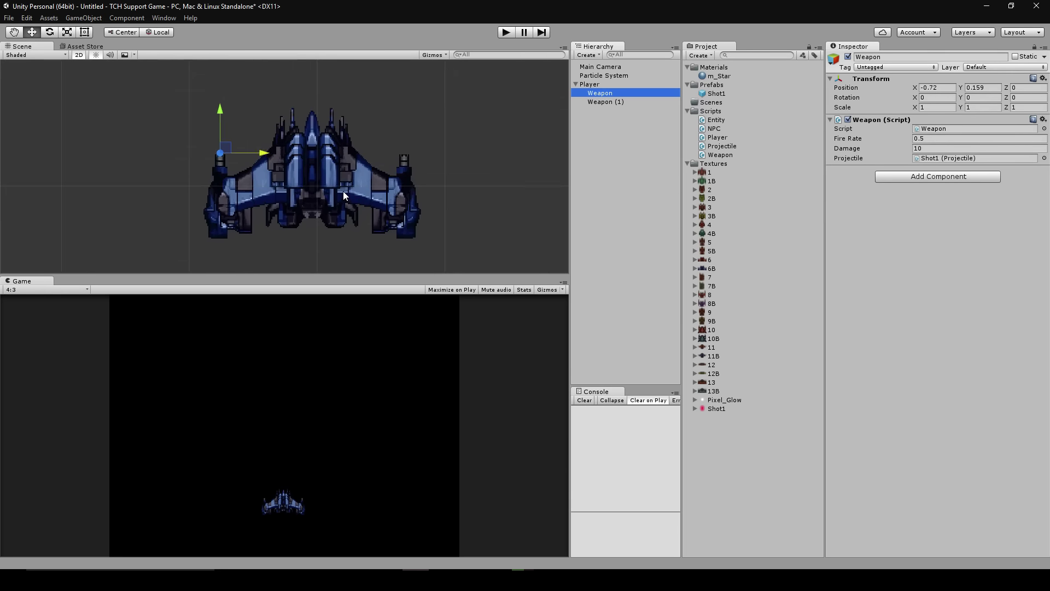
scroll(341, 188, "up", 1)
scroll(259, 166, "up", 2)
scroll(264, 166, "down", 2)
scroll(264, 165, "up", 2)
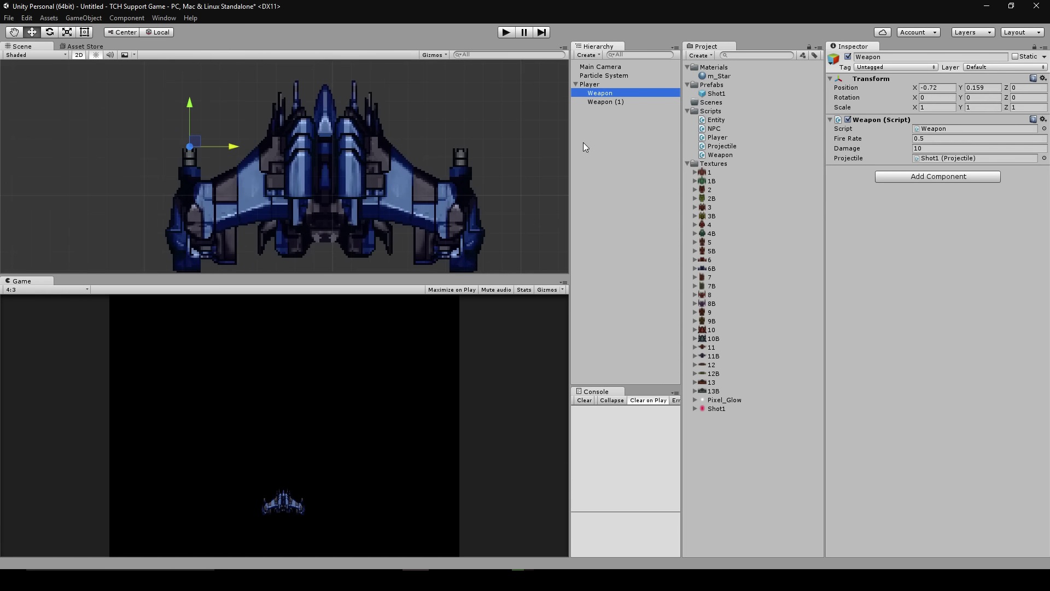
left_click(616, 102)
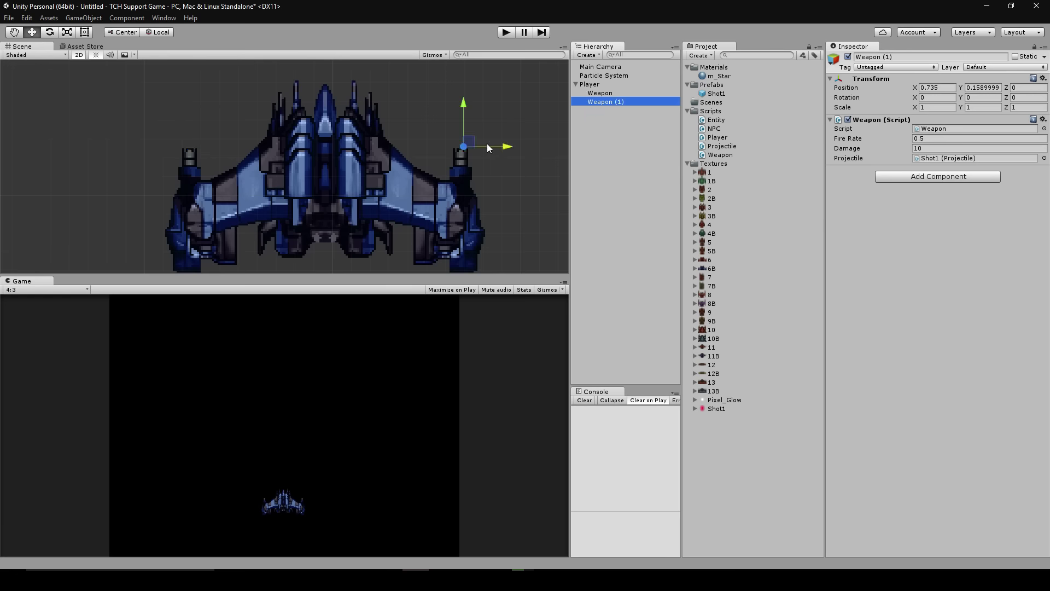
key("ctrl+d")
left_click_drag(470, 143, 343, 83)
middle_click_drag(343, 83, 329, 185)
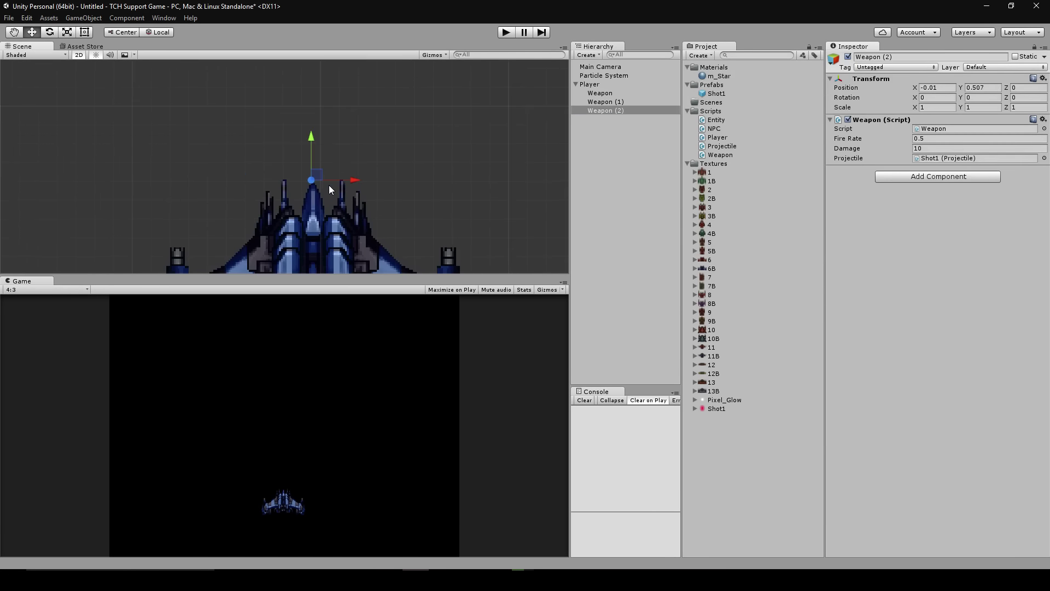
left_click_drag(318, 175, 248, 231)
middle_click_drag(337, 224, 346, 150)
Add Weapon (3) right of the nose and Weapon (4), then review the Player's weapons.
key("ctrl+d")
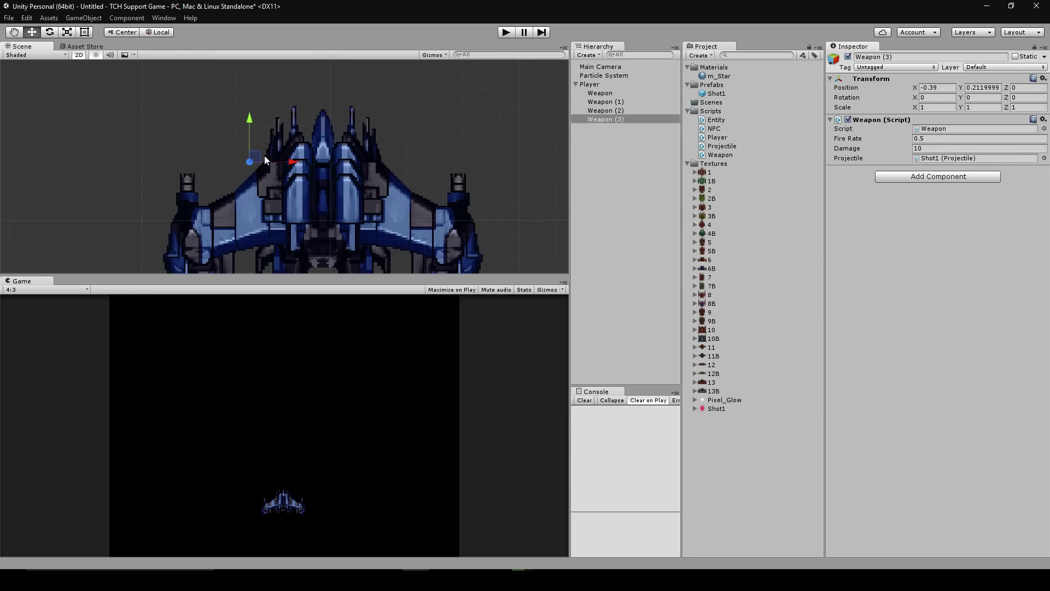
mouse_move(264, 156)
left_mouse_down()
mouse_move(408, 160)
mouse_move(335, 107)
left_mouse_up()
key("ctrl+d")
left_click(596, 92)
left_click(594, 85)
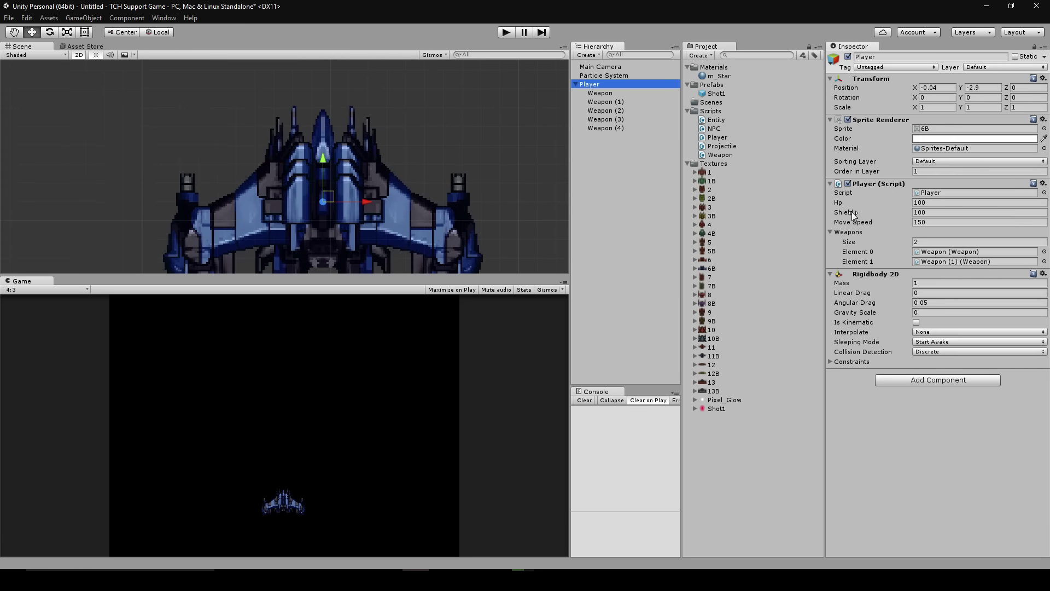
scroll(433, 211, "down", 2)
scroll(426, 206, "down", 2)
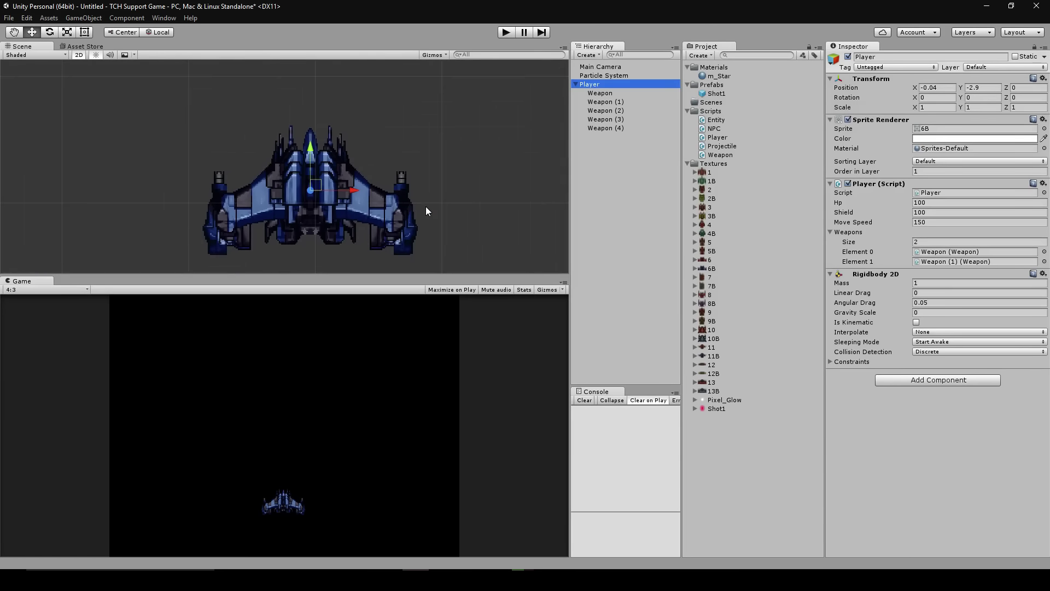
scroll(414, 190, "down", 1)
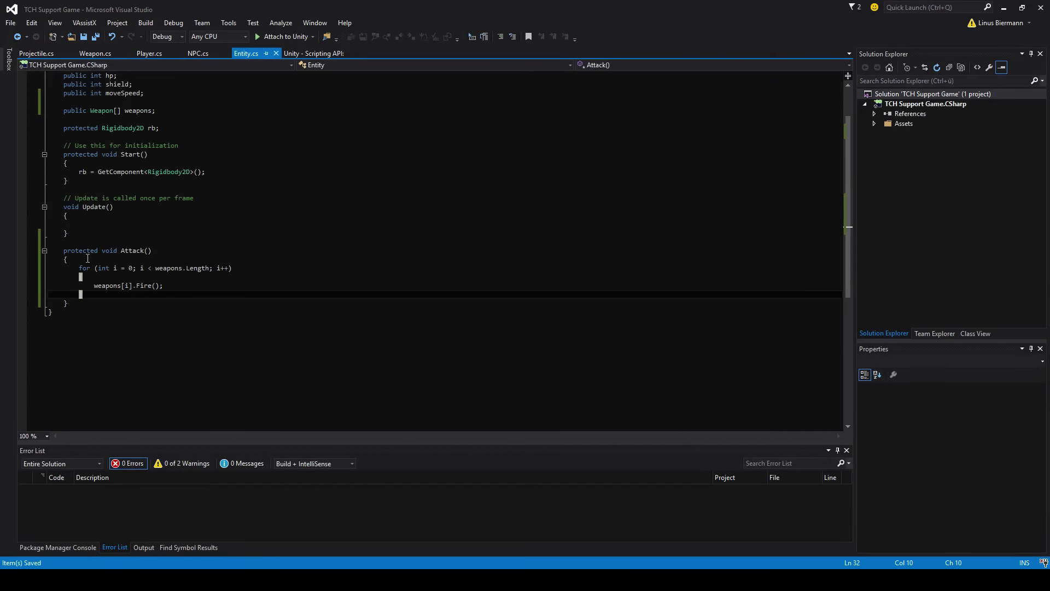
Add an empty for loop over transform.childCount in Start(), below the rigidbody assignment.
scroll(88, 258, "up", 2)
left_click(220, 226)
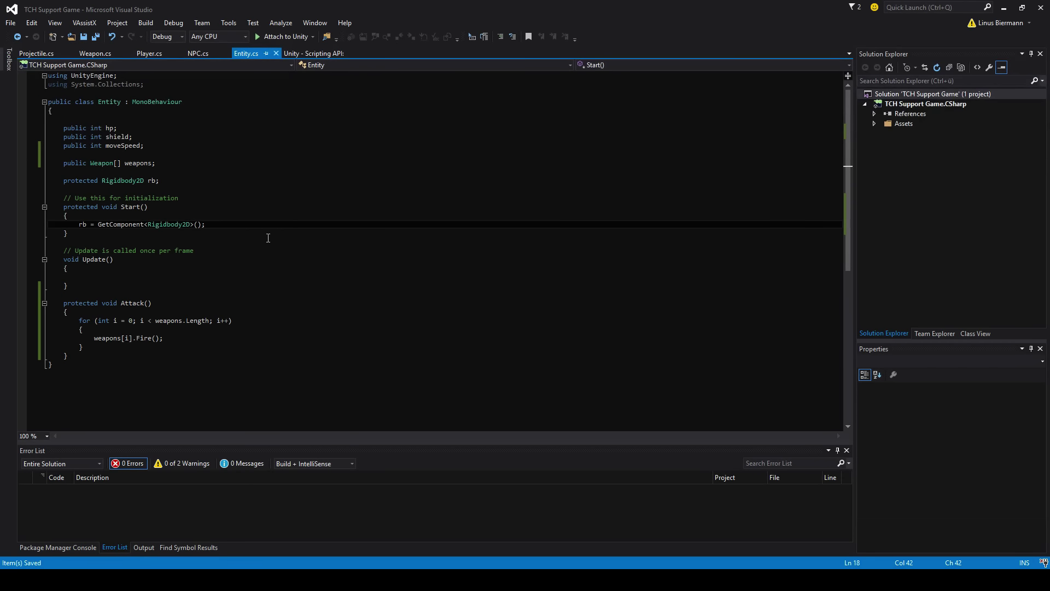
key("Return")
scroll(260, 219, "down", 2)
type("fo")
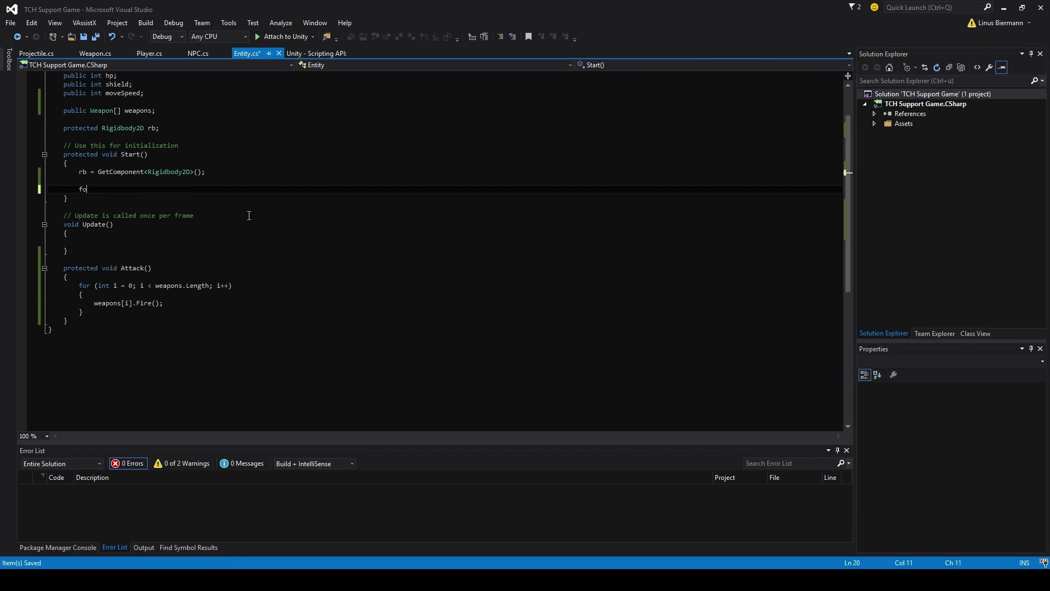
type("r (int i = 0; ")
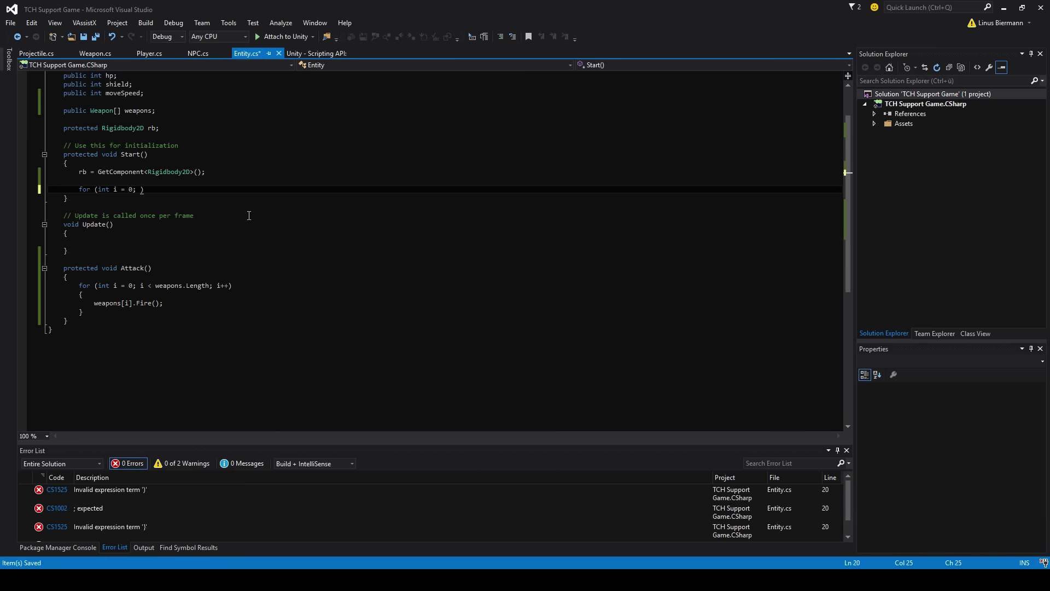
type("i < ")
type("transf")
type("orm.childCount; i")
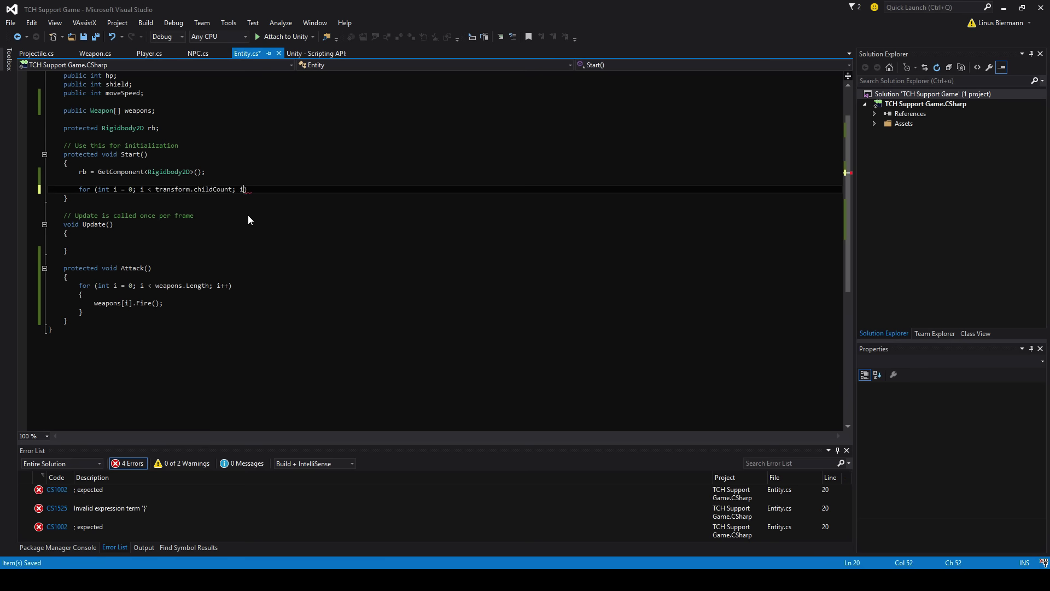
type("++)")
key("Return")
type("{")
key("Return")
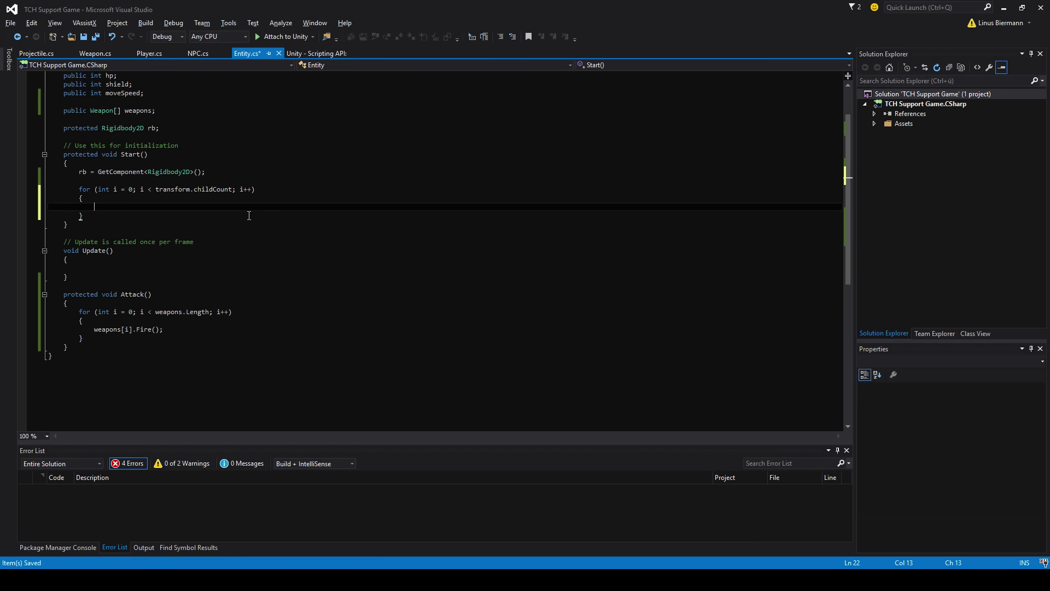
Add 'using System.Collections.Generic;' below the existing usings and save Entity.cs.
scroll(95, 154, "up", 2)
left_click(172, 85)
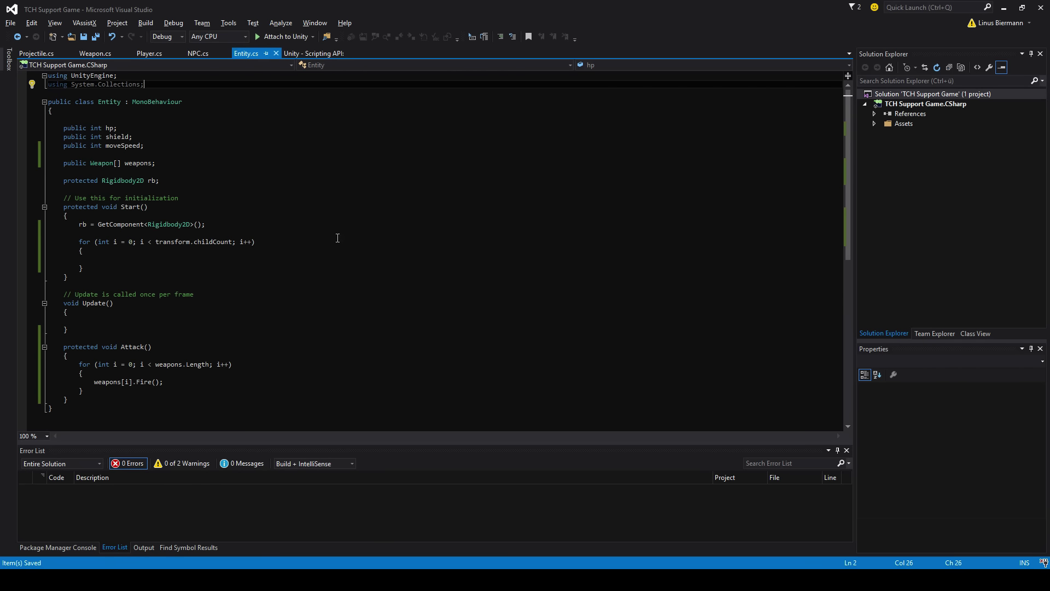
key("Return")
type("using Sys")
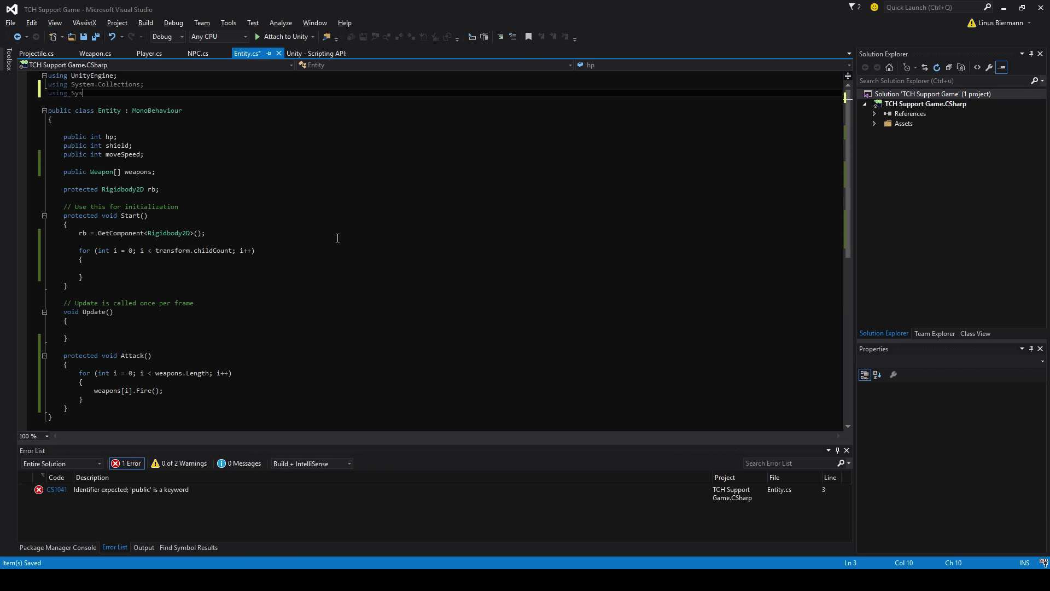
type("tem.")
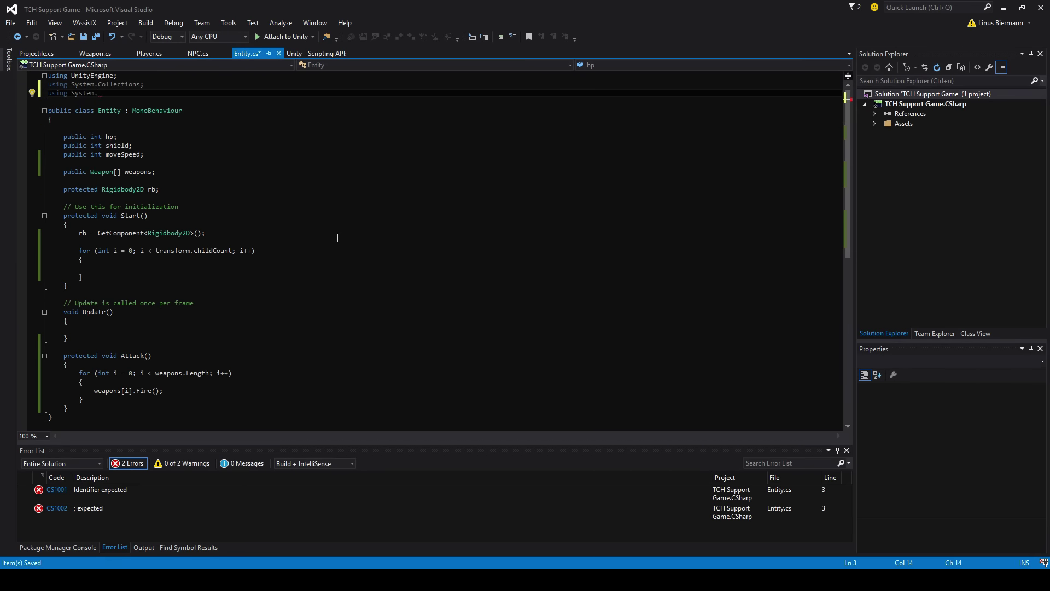
type("Collections.")
type("Generic;")
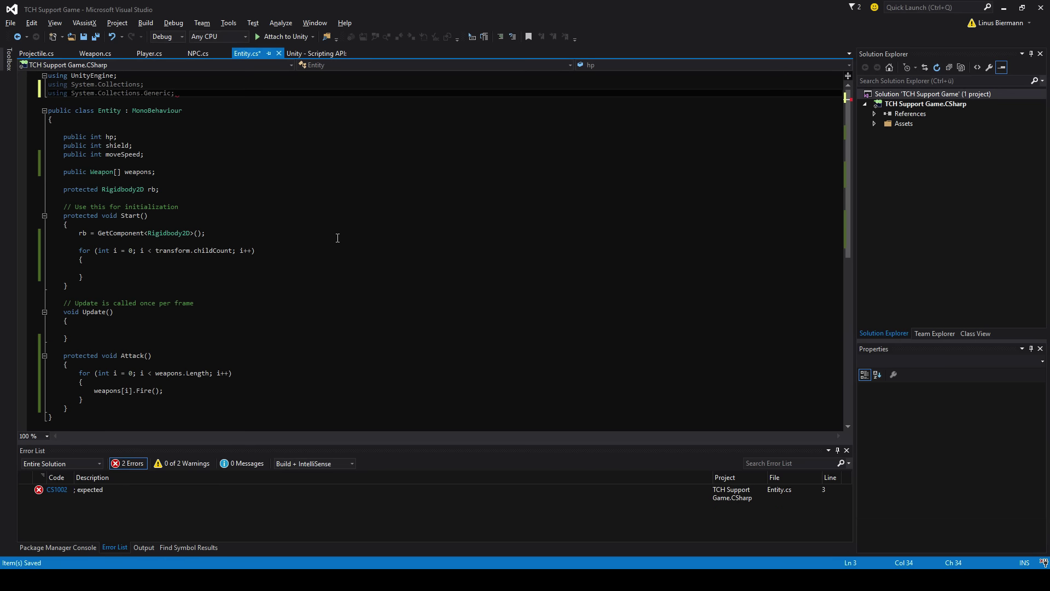
key("ctrl+s")
left_click_drag(64, 172, 188, 174)
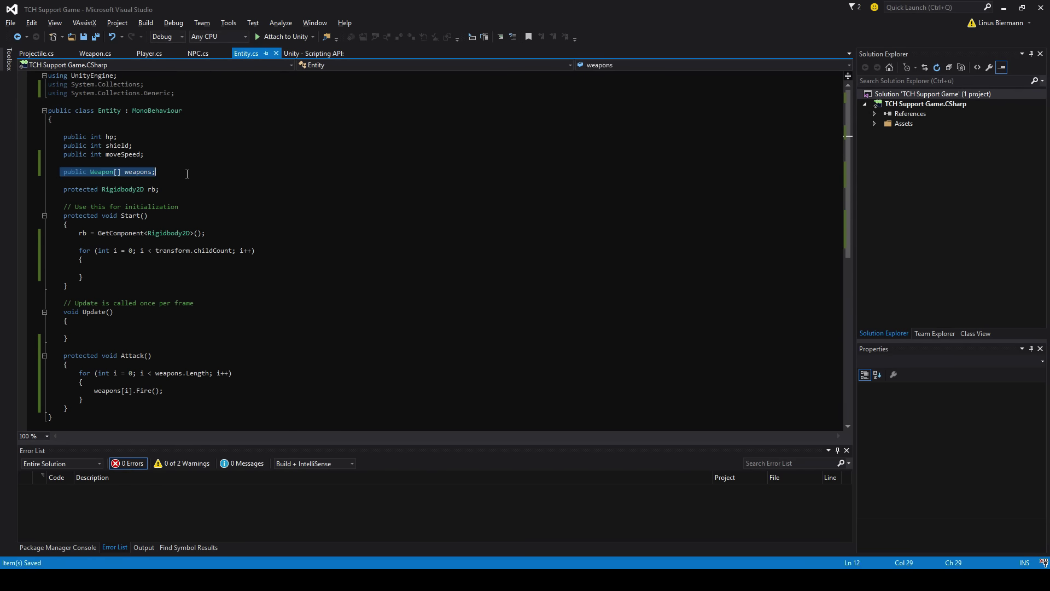
Replace the weapons array with 'public List<Weapon> weapons = new List<Weapon>();' and save.
key("BackSpace")
type("pu")
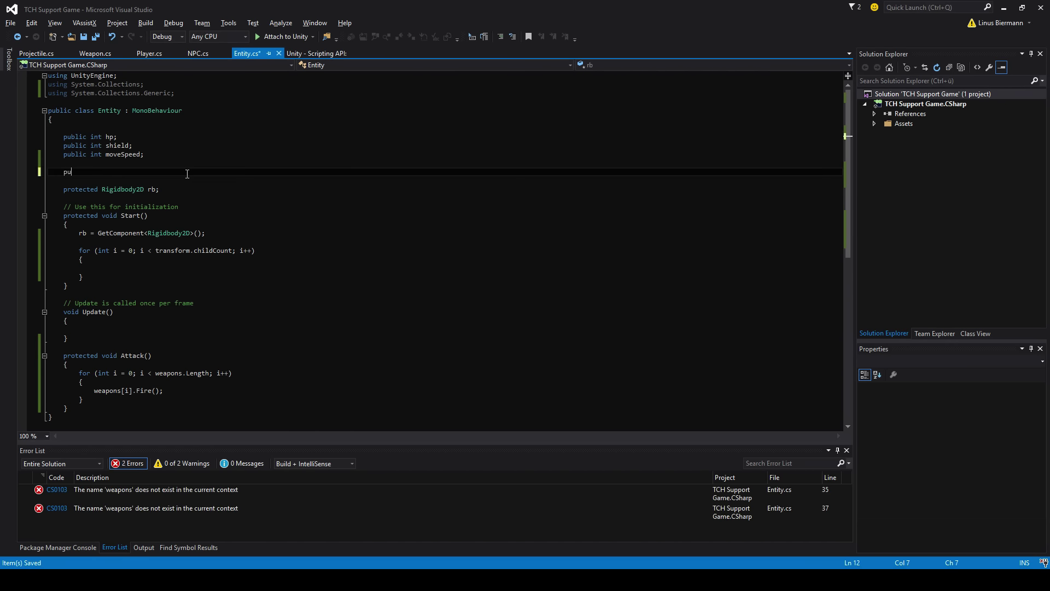
type("blic Li")
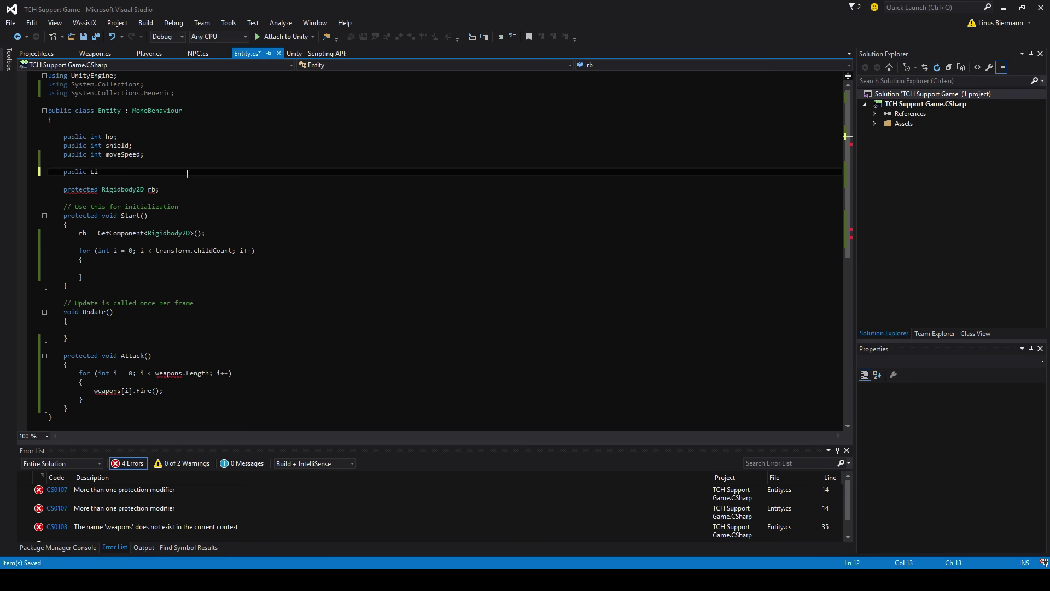
type("st<Weapon>")
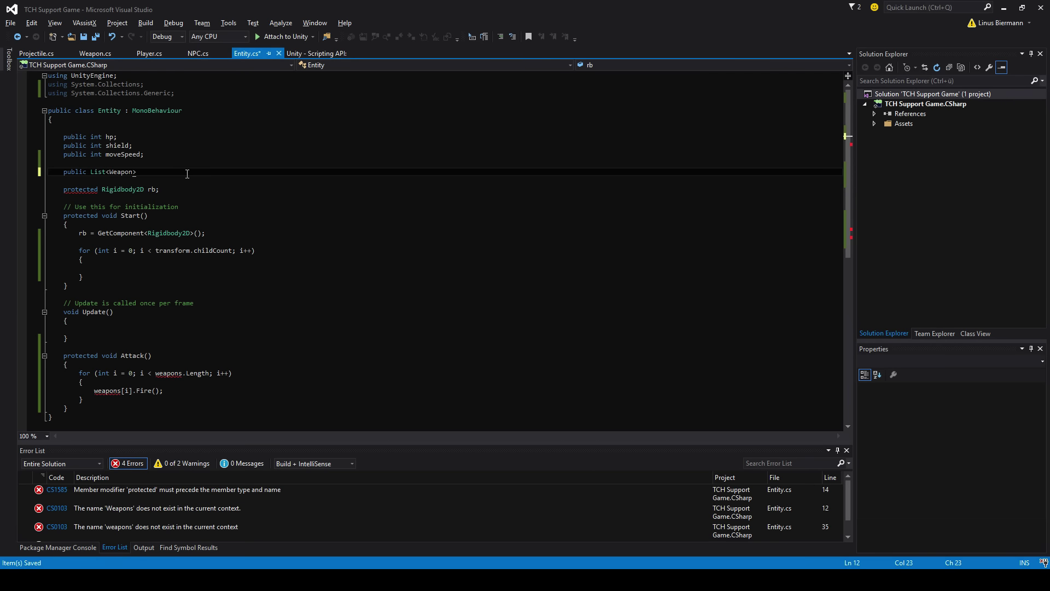
type(" weapons")
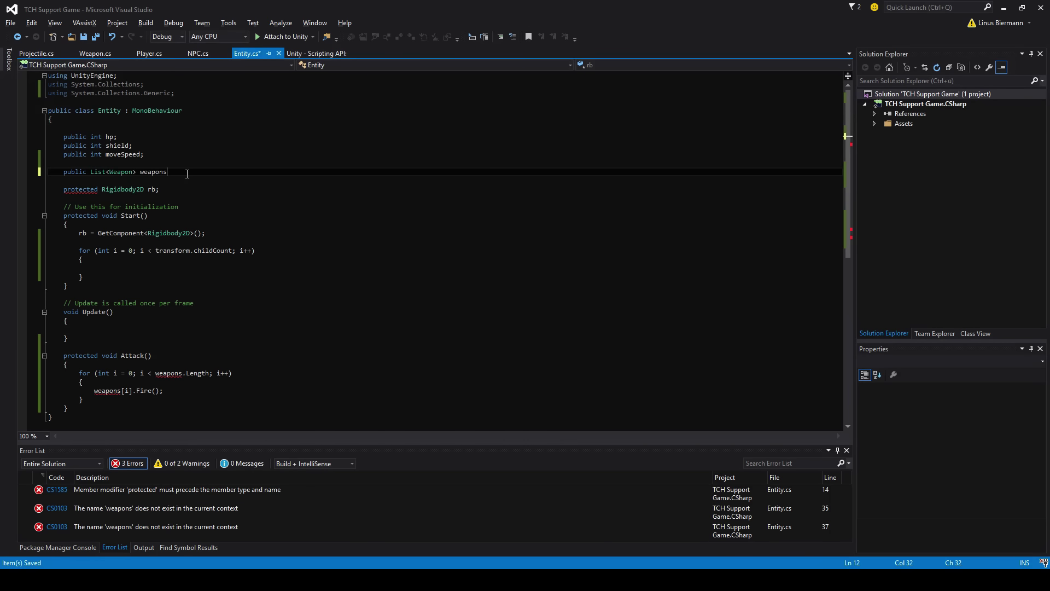
type(" = new List<Weapon>()")
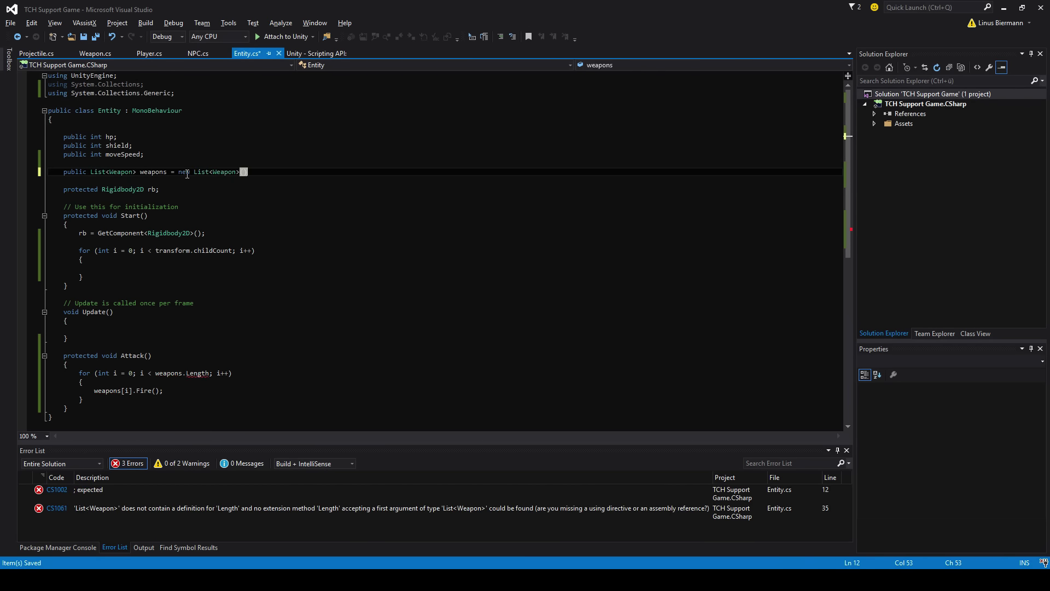
type(";")
key("ctrl+s")
Inside the loop, add each child's Weapon component to the weapons list when present.
scroll(156, 332, "down", 2)
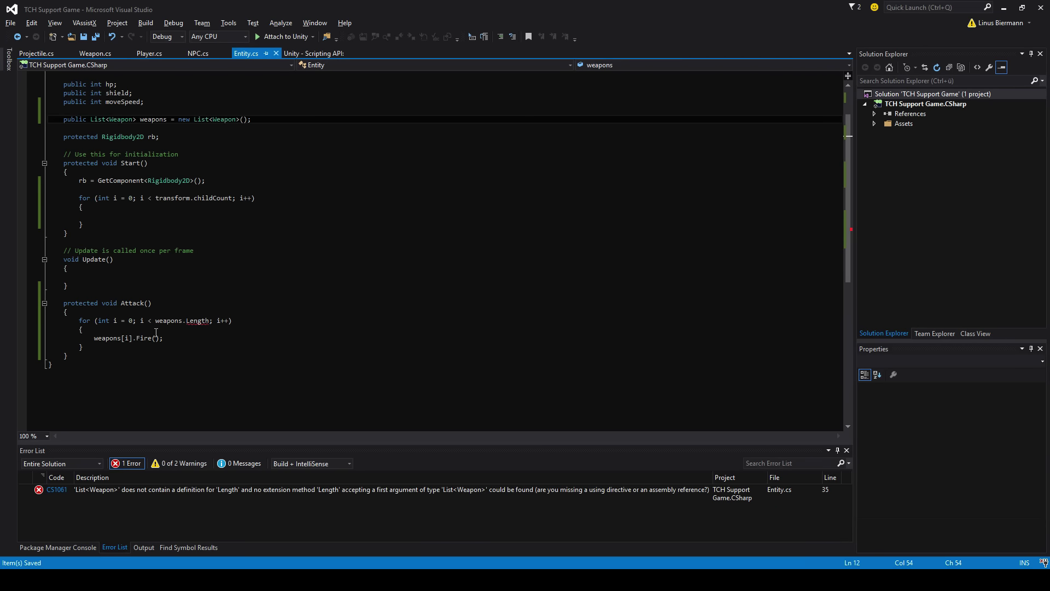
scroll(156, 333, "up", 2)
left_click(263, 268)
type("if (")
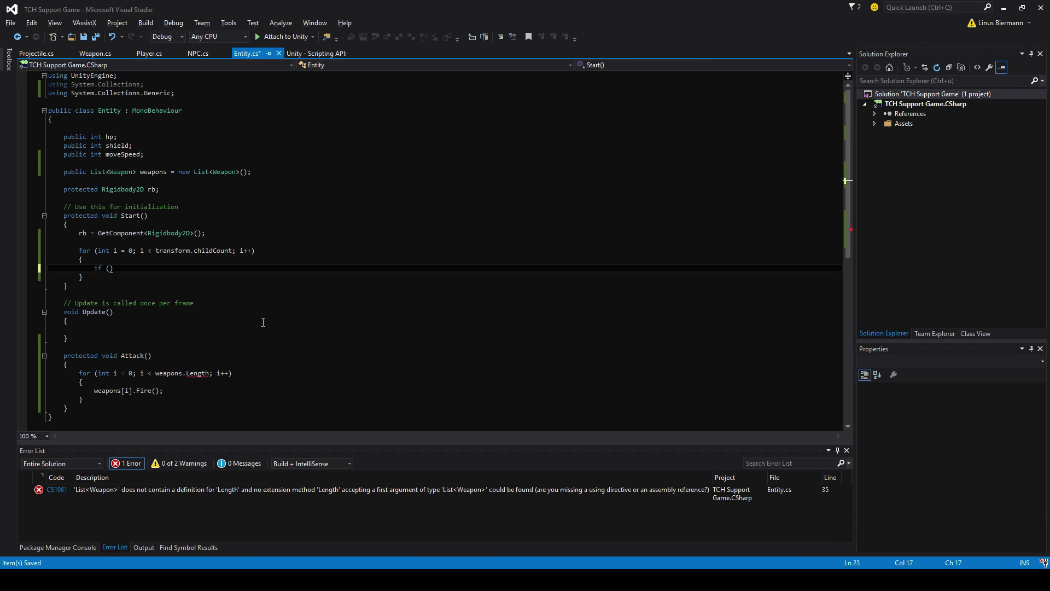
type("transform.GetChil")
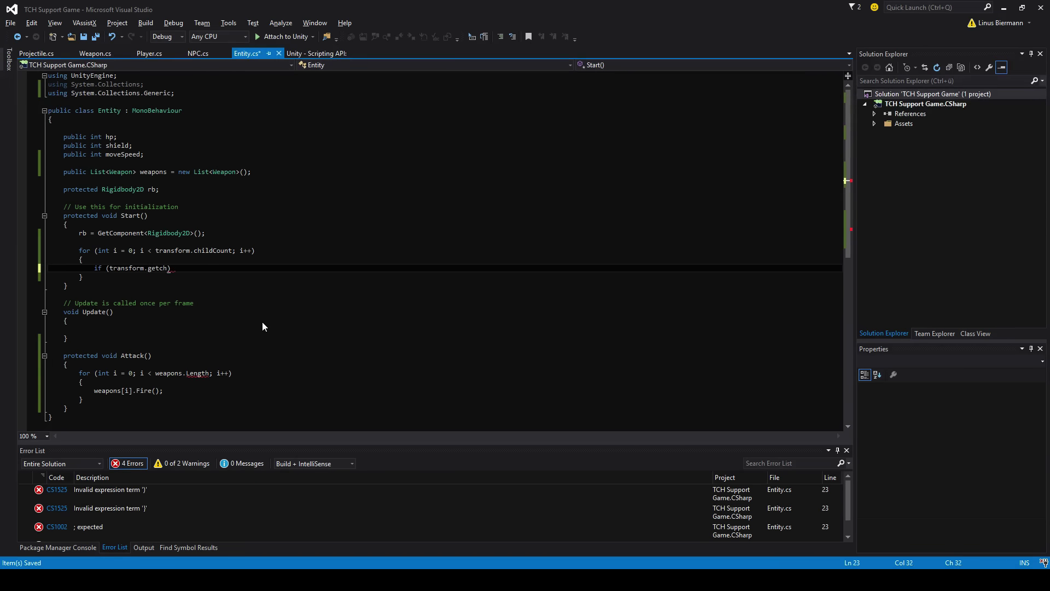
type("d(i")
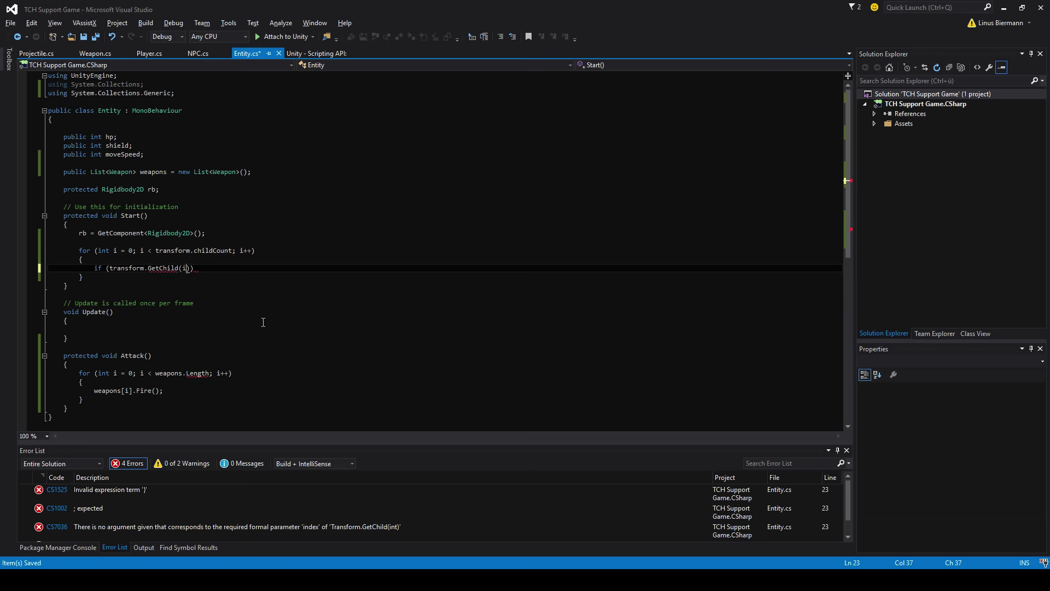
type(").getCo")
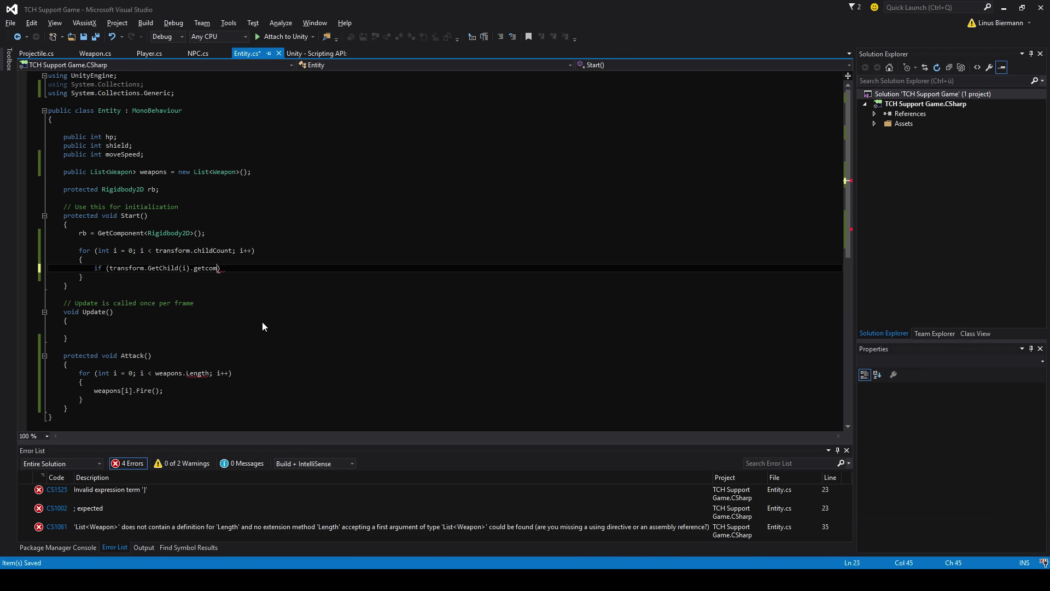
type("<Weapon")
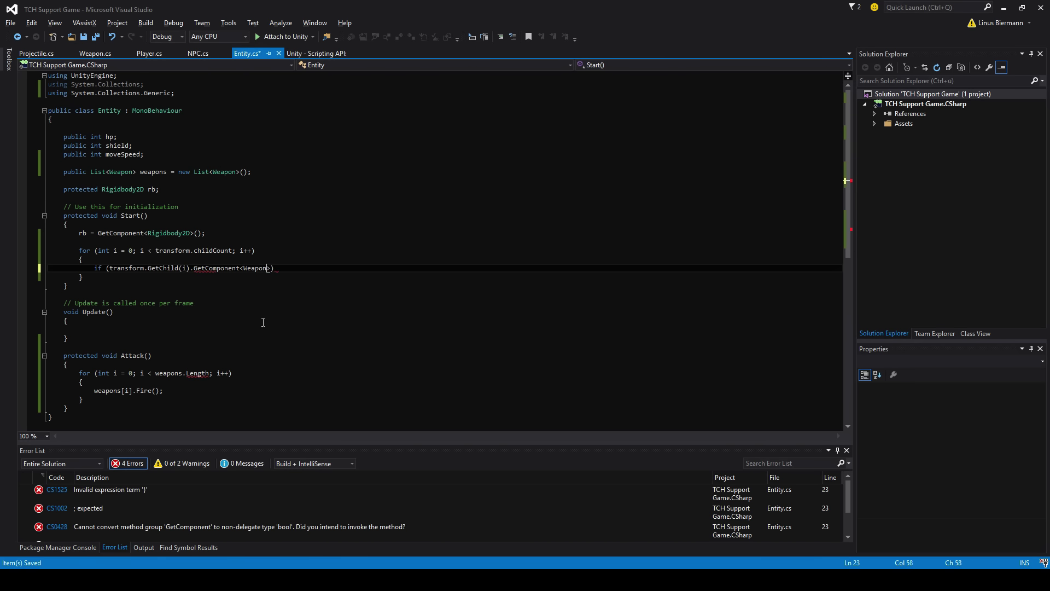
type(">())")
key("Return")
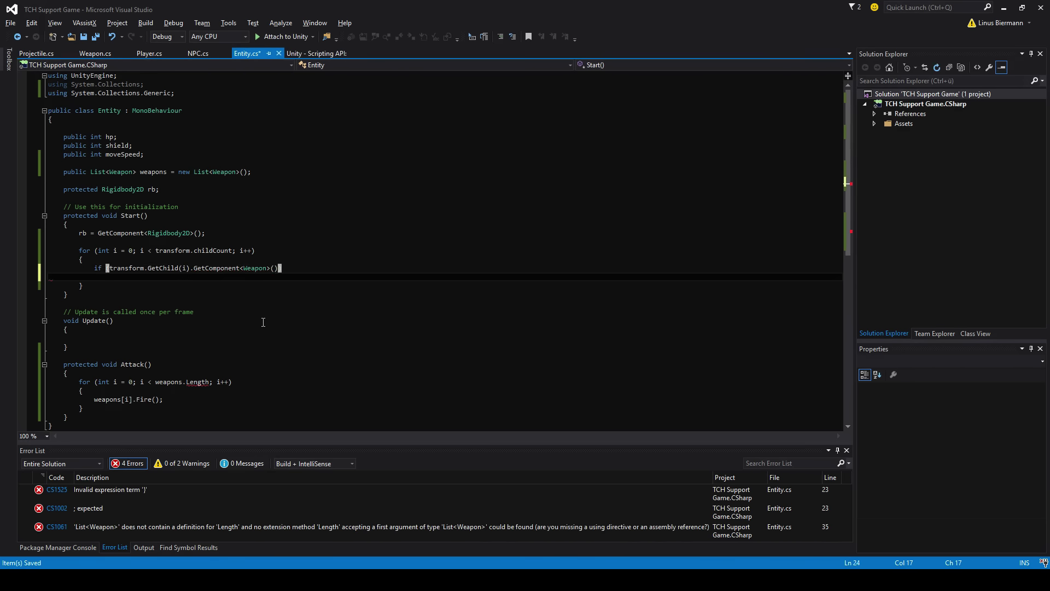
type("{")
key("Return")
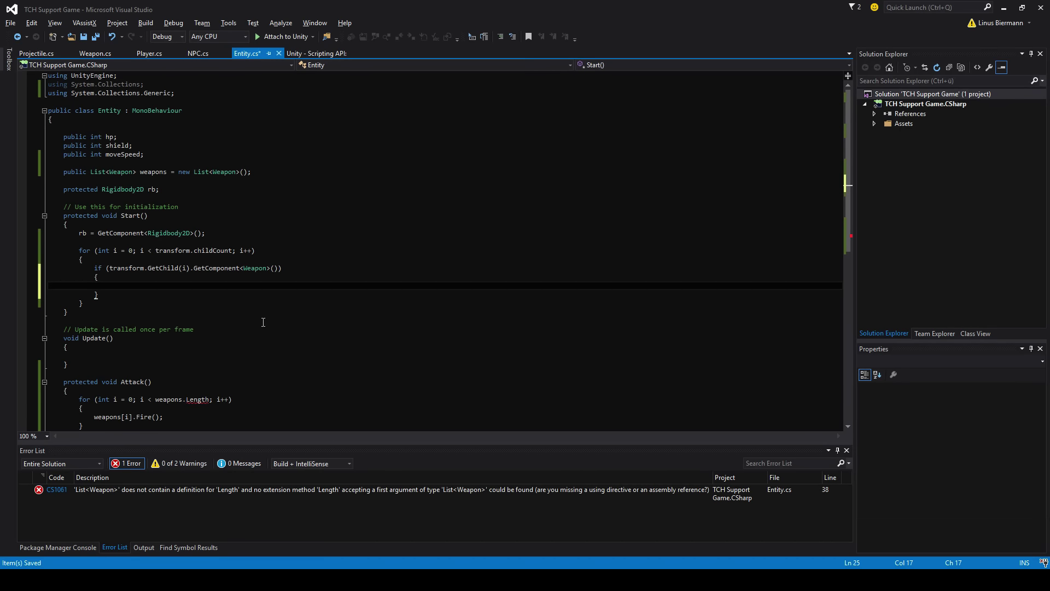
type("weapons.Add(")
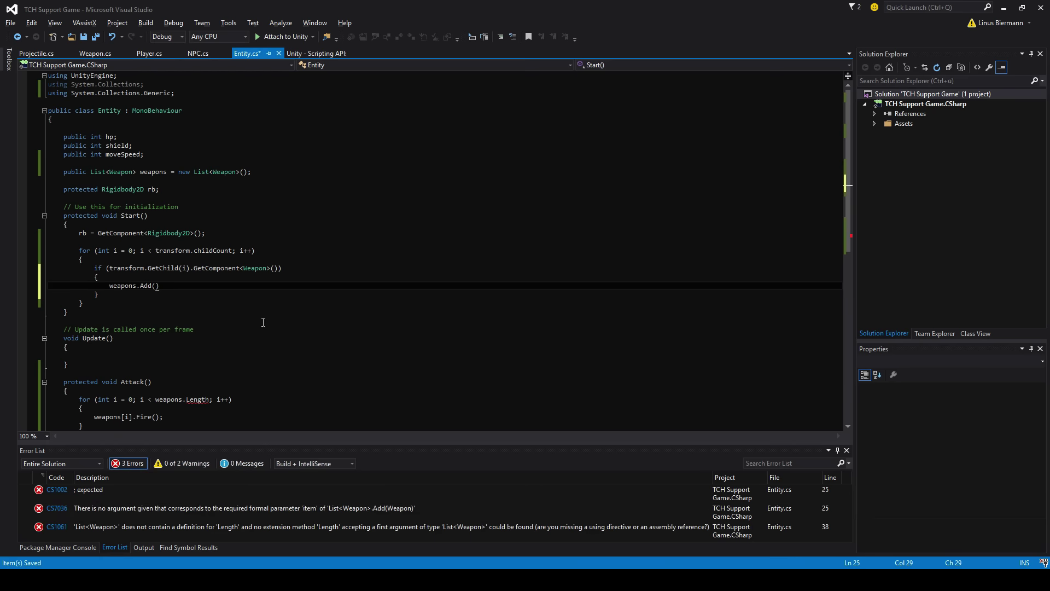
type("transform.Get")
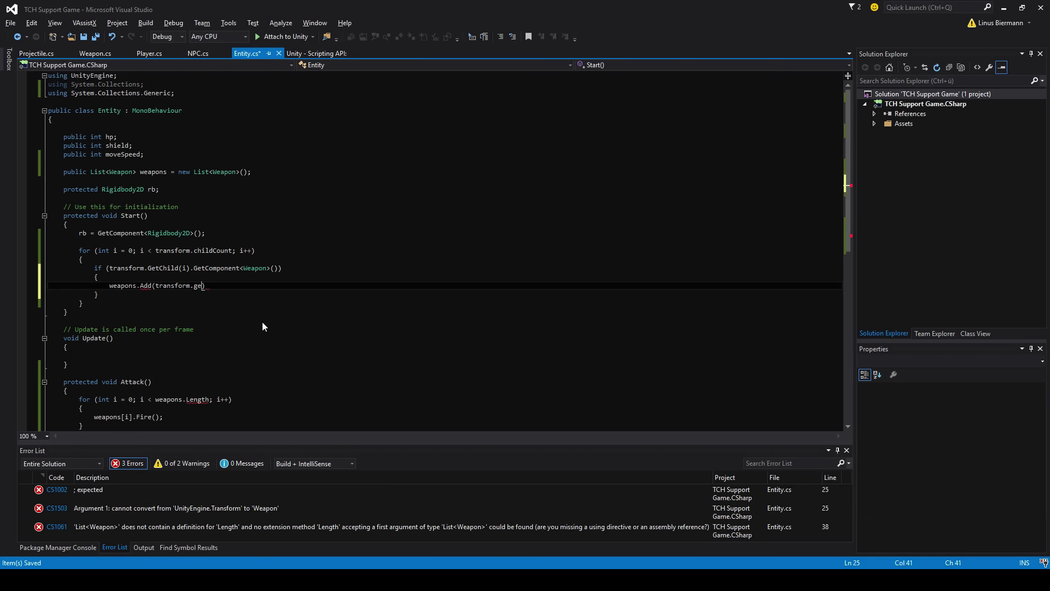
type("Child(i).GetComponent")
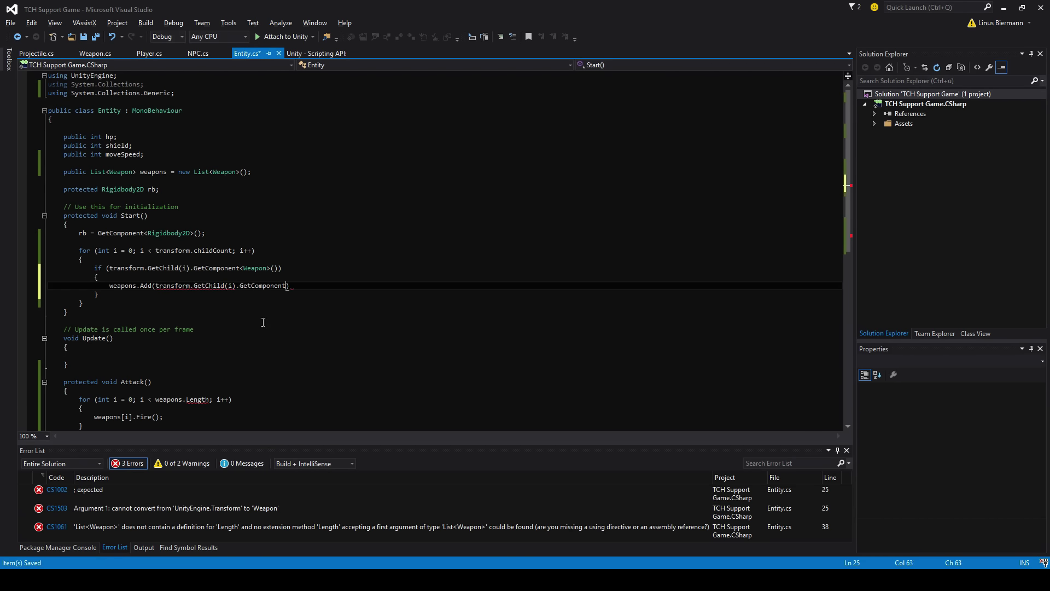
type("<Weapon>())")
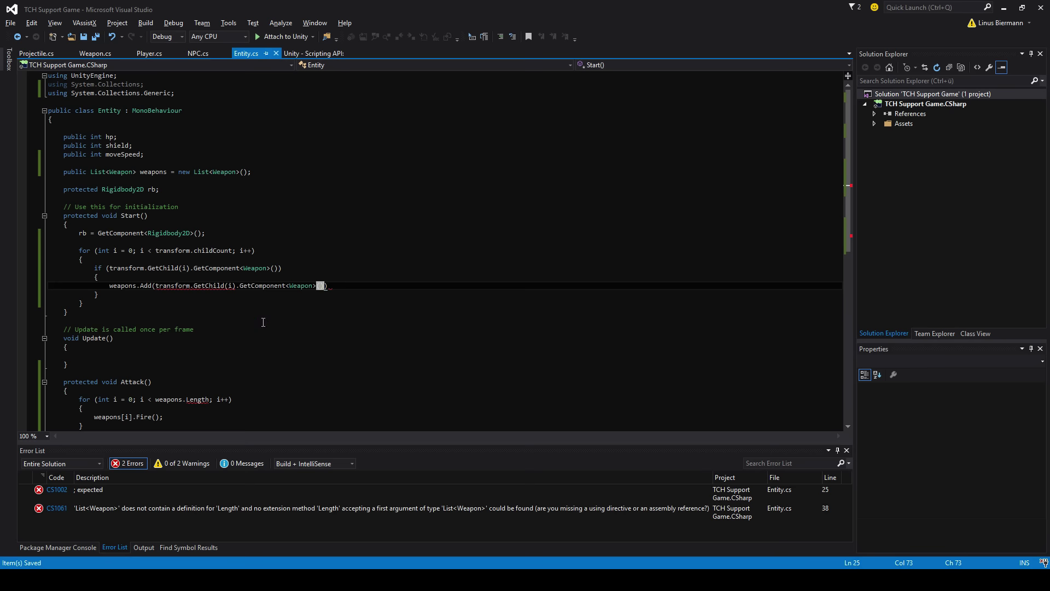
type(";")
scroll(264, 322, "down", 1)
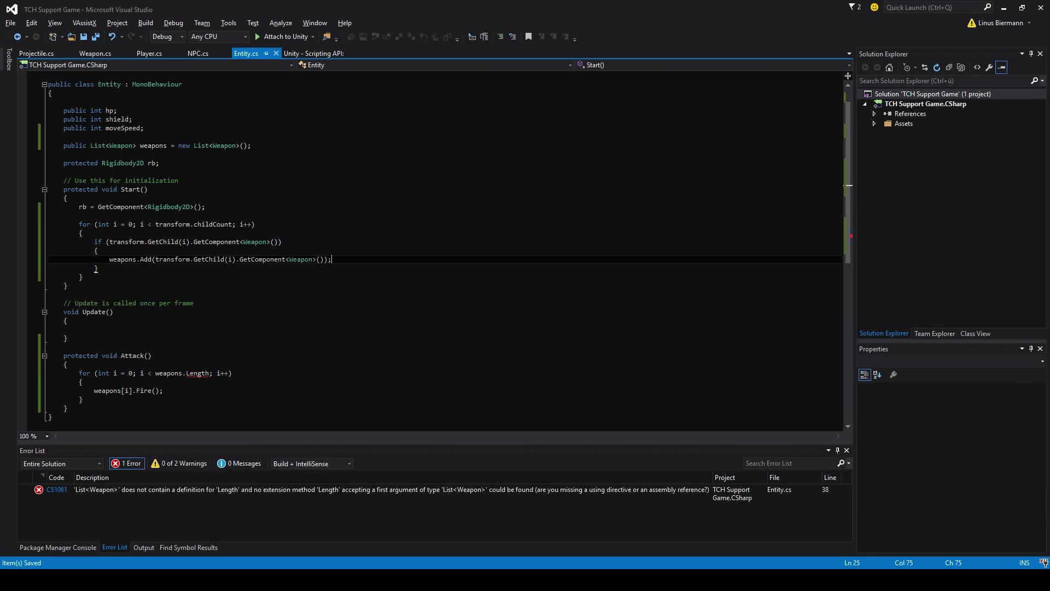
In Unity, set the Player's Weapons list size to 0 and try entering play mode.
key("alt+Tab")
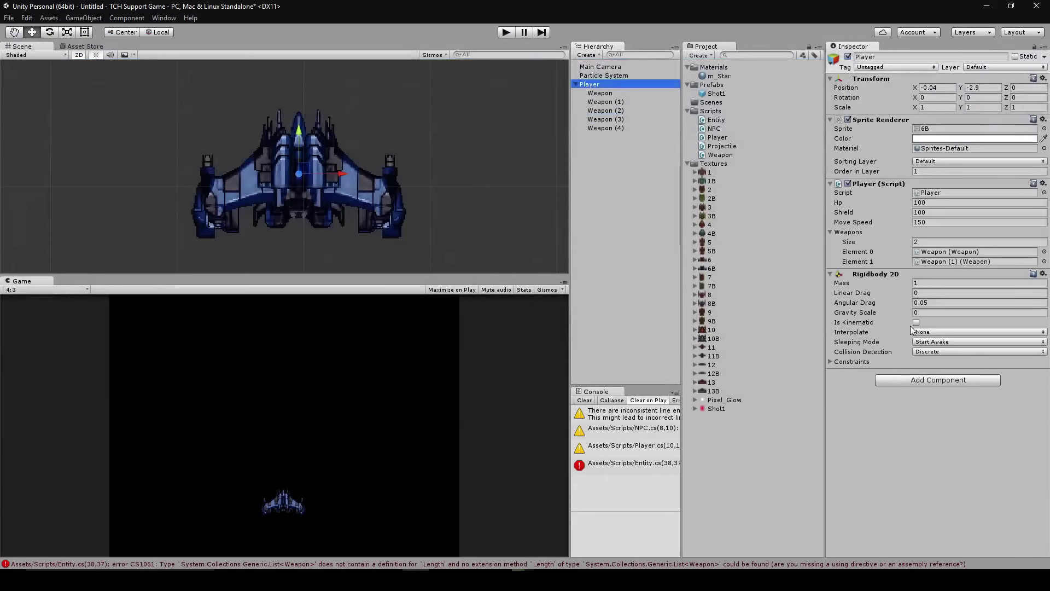
left_click(931, 242)
type("0")
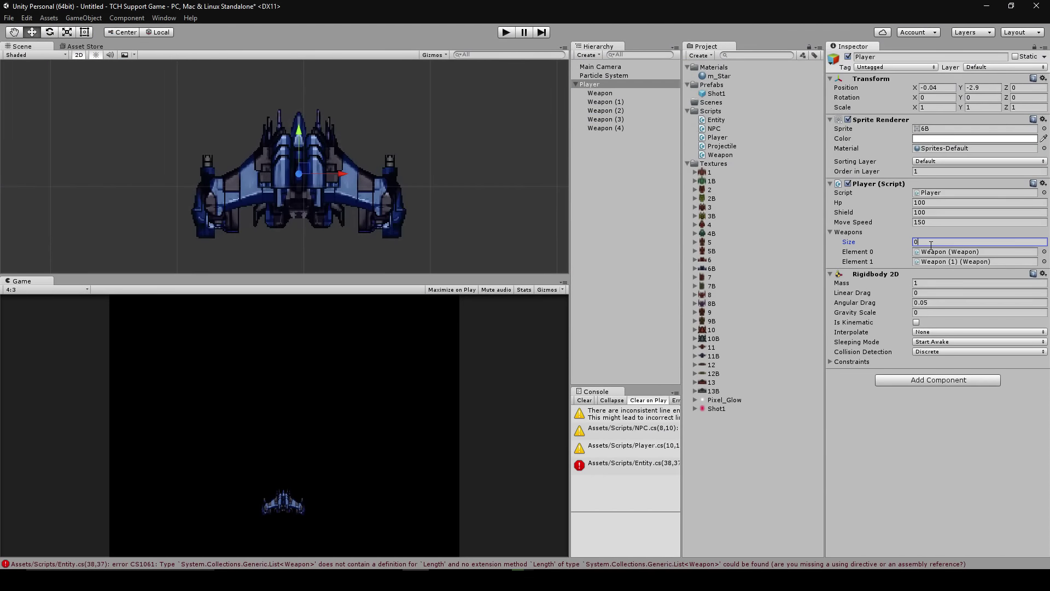
key("Return")
left_click(502, 35)
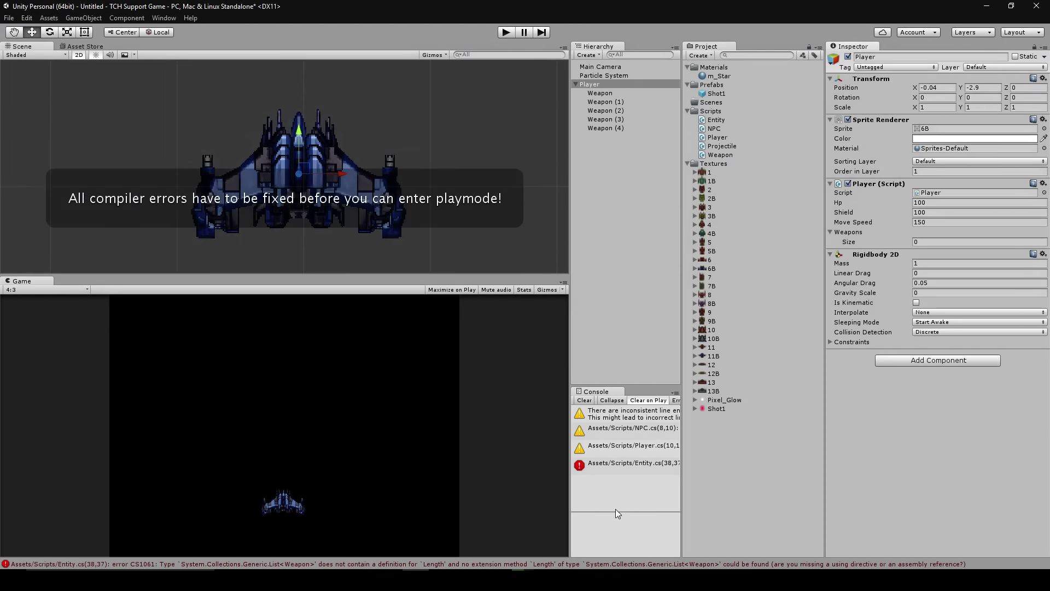
Fix the compile error by changing weapons.Length to weapons.Count and save Entity.cs.
double_click(648, 465)
left_click(210, 348)
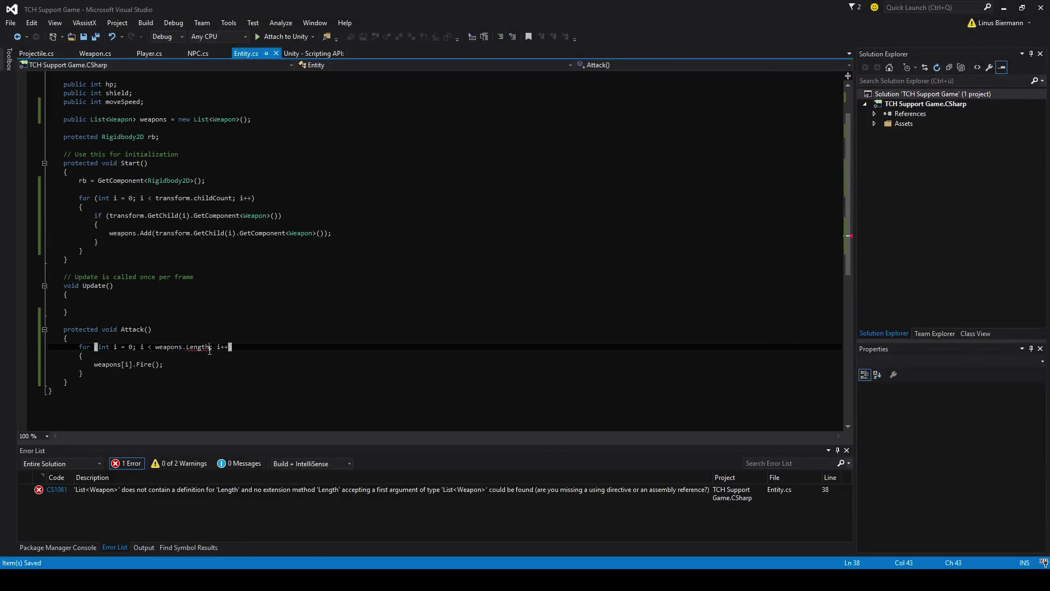
key("BackSpace")
key("BackSpace")
key("BackSpace")
type("C")
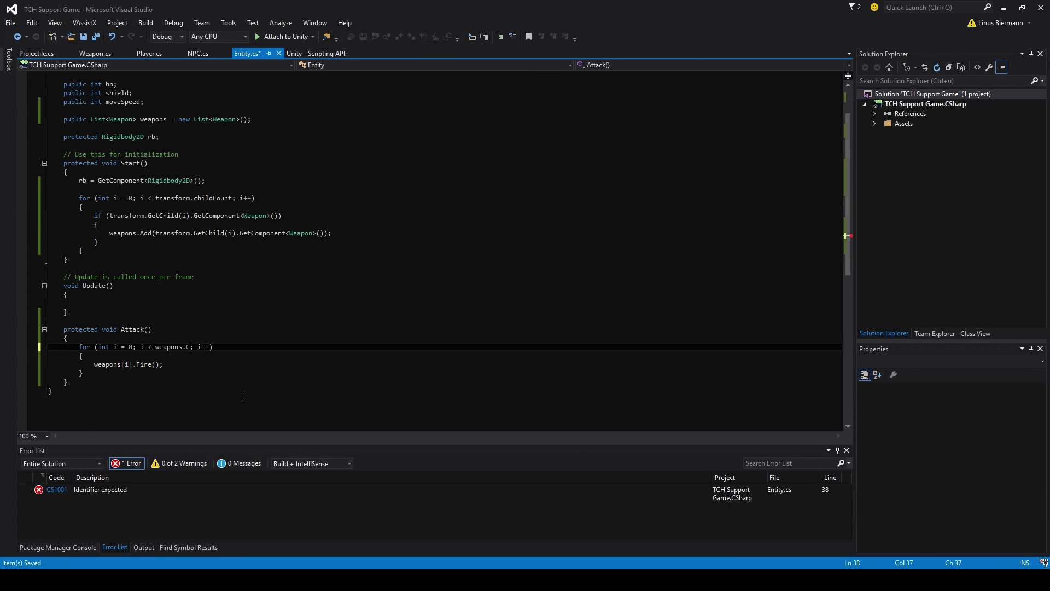
type("ount")
key("ctrl+s")
key("alt+Tab")
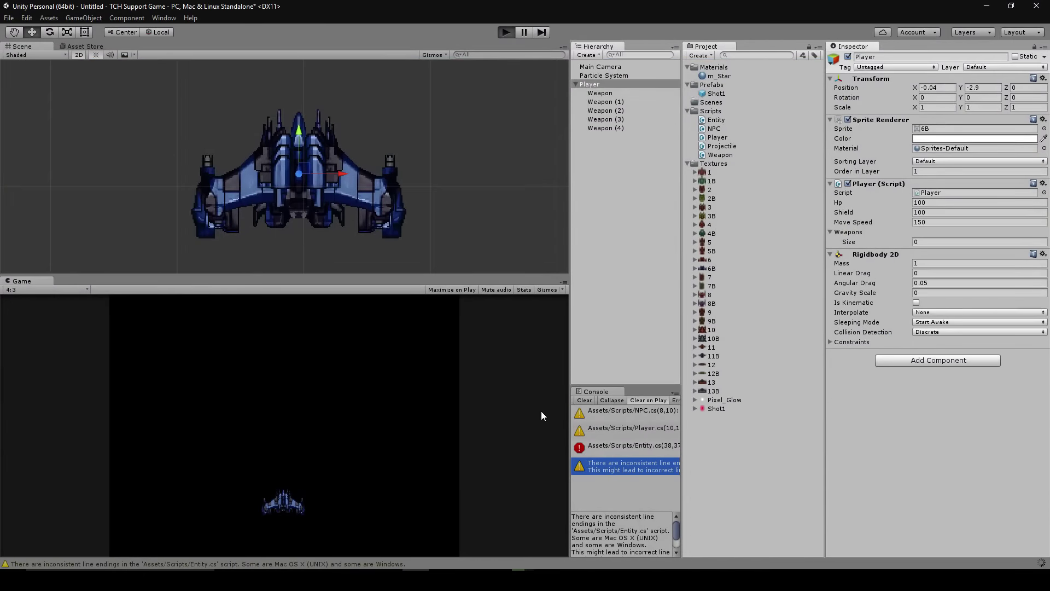
Test the ship's five-weapon shooting in play mode, then stop.
key("ctrl+p")
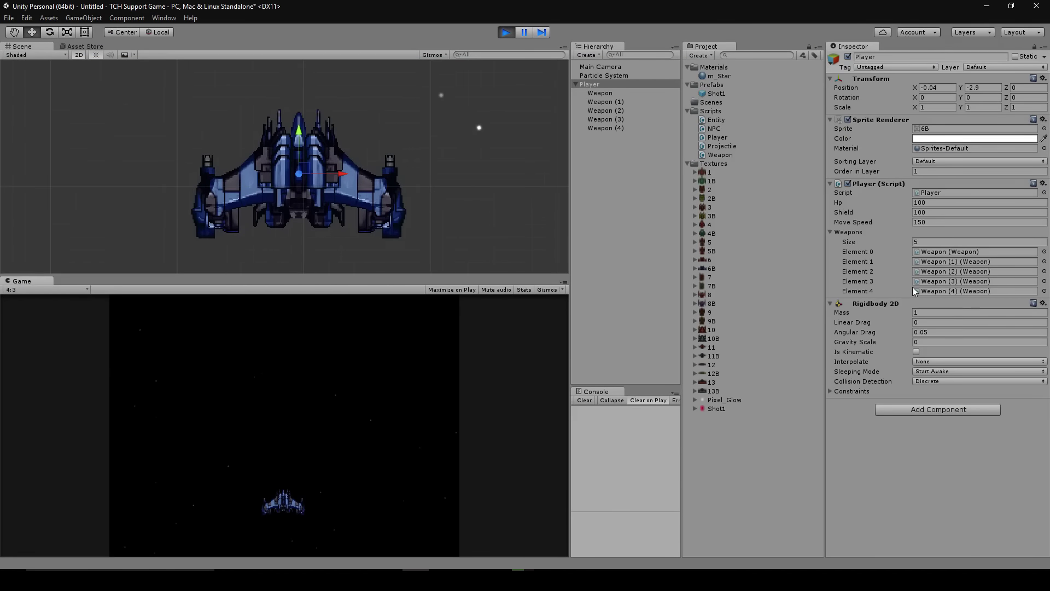
left_click(376, 426)
key("Right")
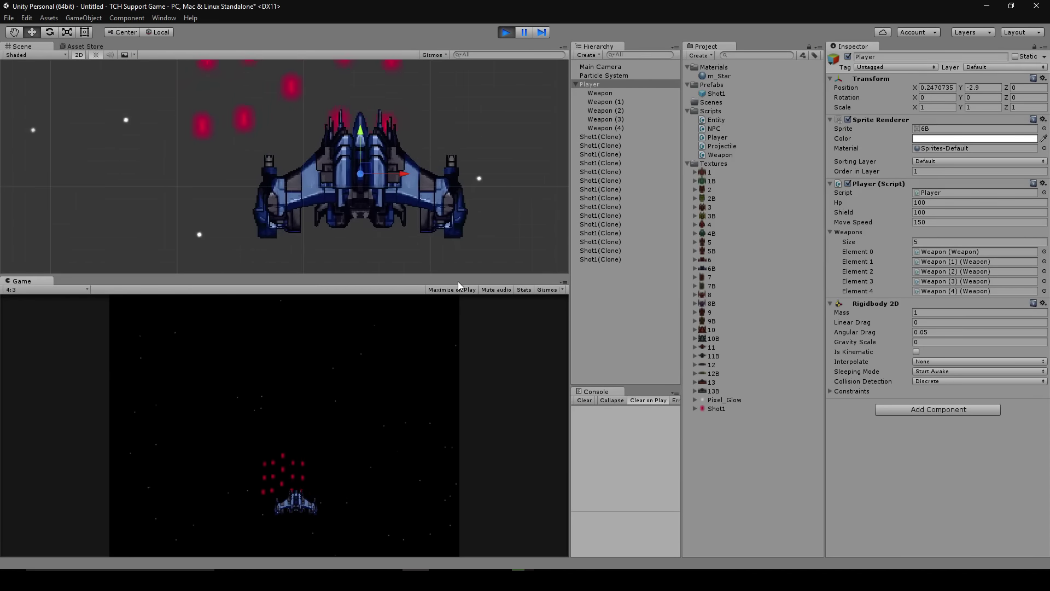
left_click(507, 32)
Set Fire Rate to 0.1 on Weapon through Weapon (4) and test the faster fire.
left_click(615, 94)
left_click(621, 128, "shift")
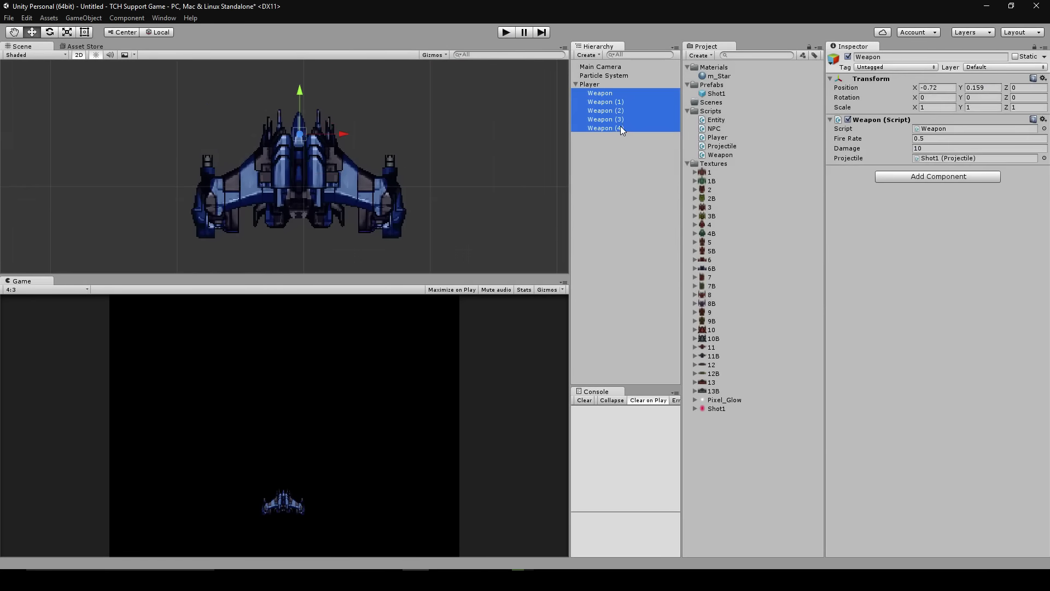
left_click(930, 138)
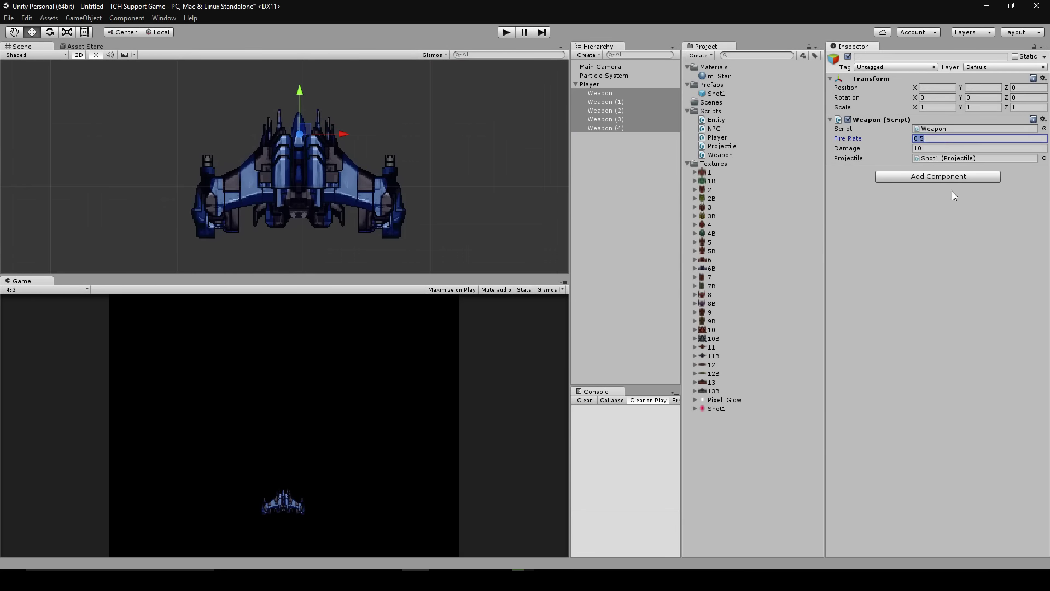
type("0.1")
left_click(505, 32)
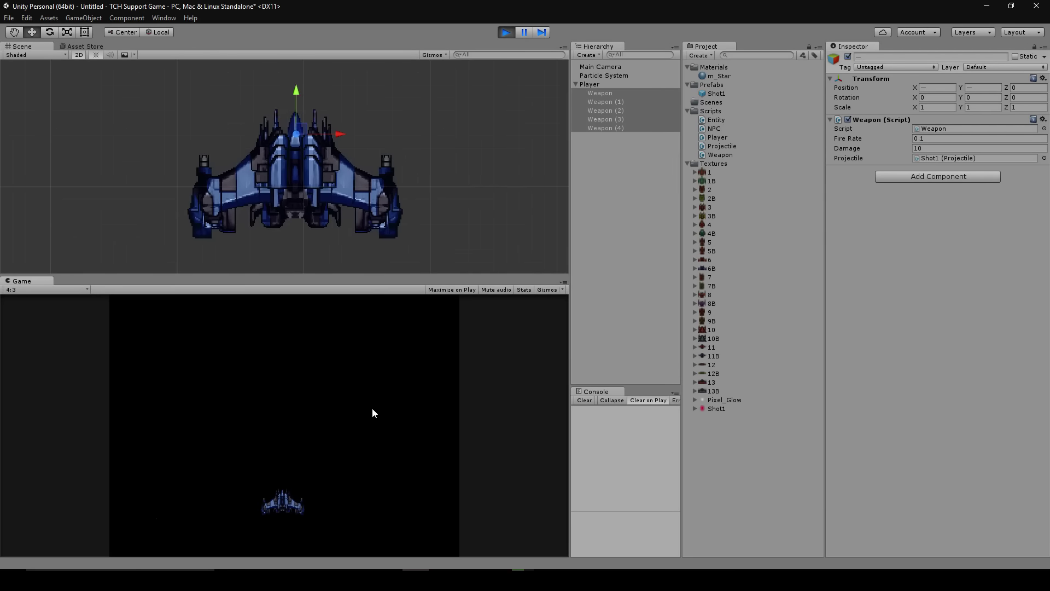
key("Left")
key("Right")
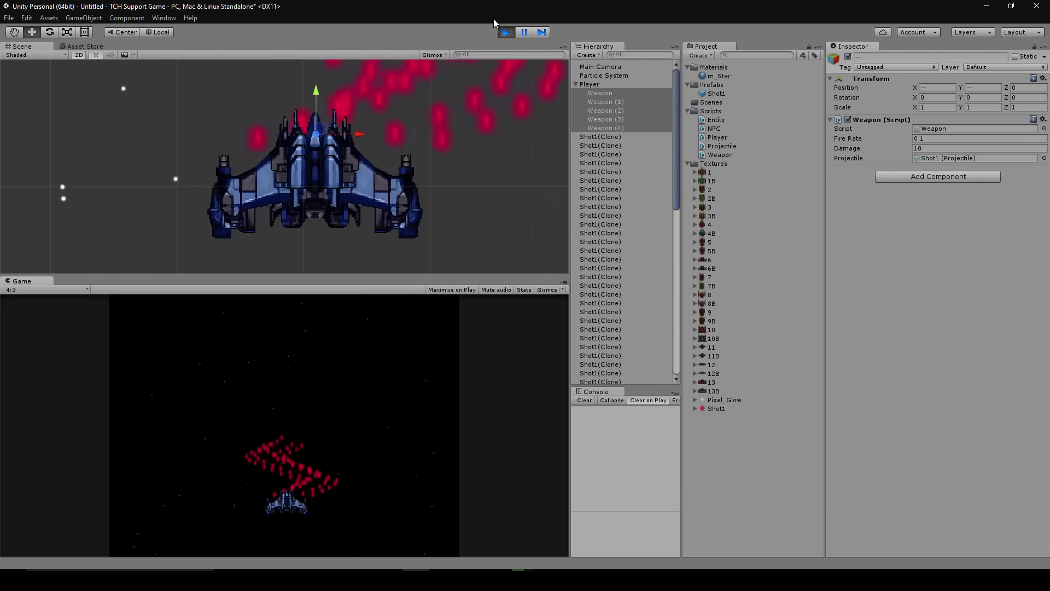
left_click(505, 32)
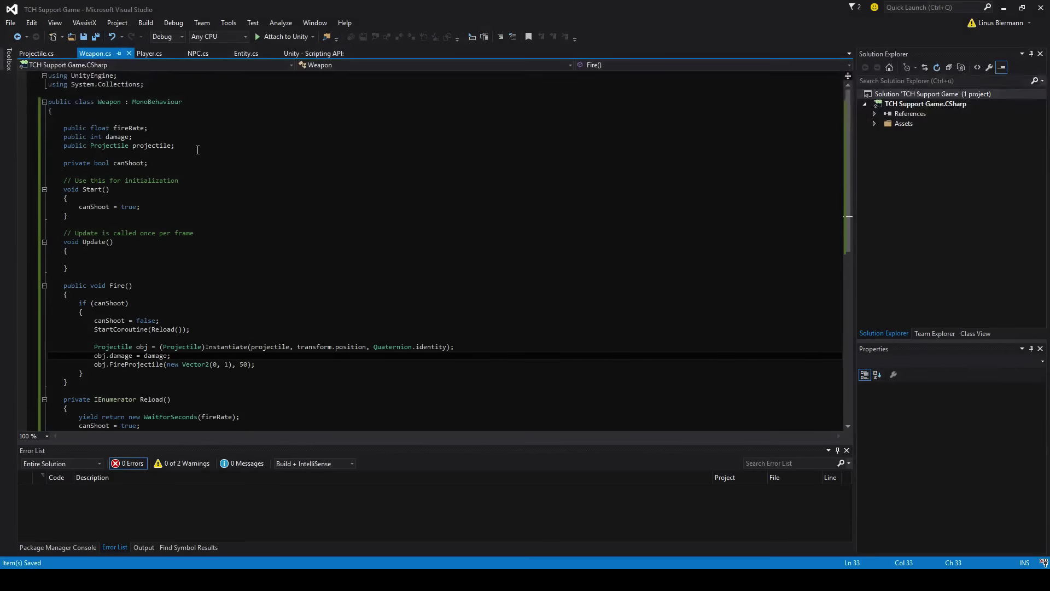
Add 'public int velocity;' below damage in Weapon.cs and pass velocity instead of 50 to FireProjectile.
left_click(210, 137)
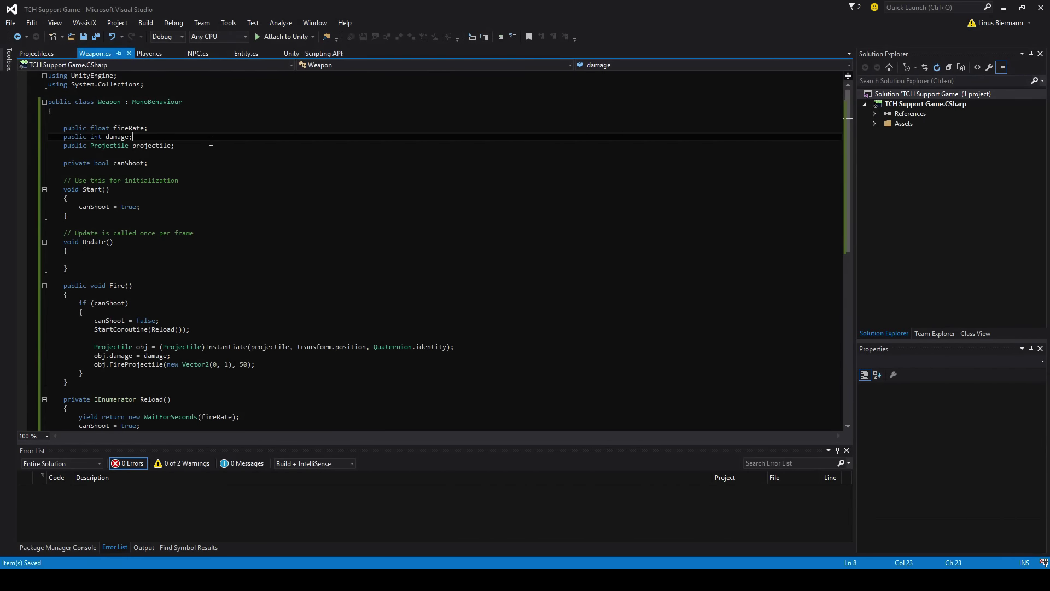
key("Return")
type("public int ")
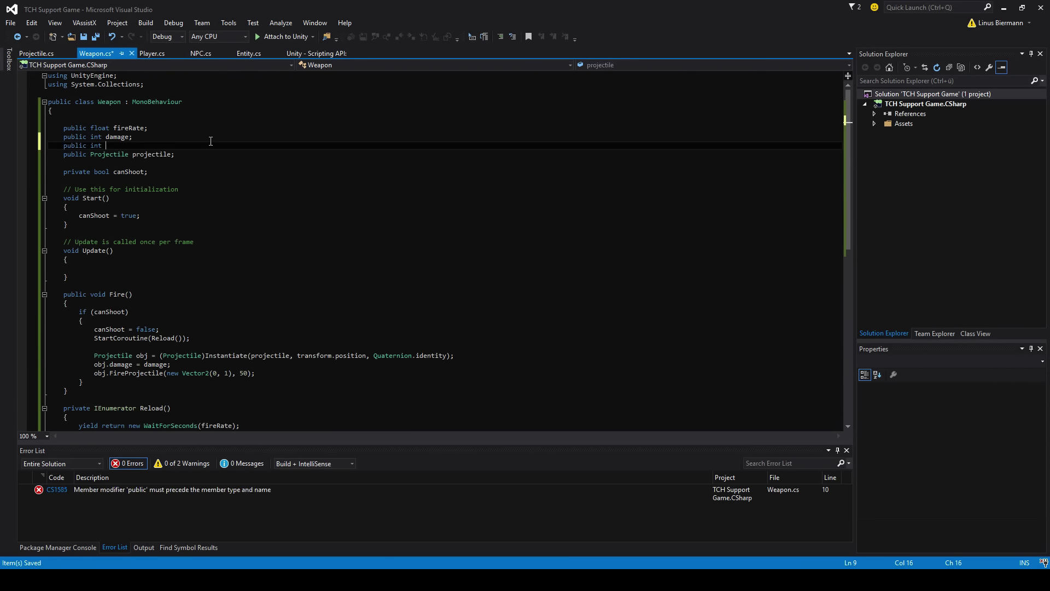
type("velocity;")
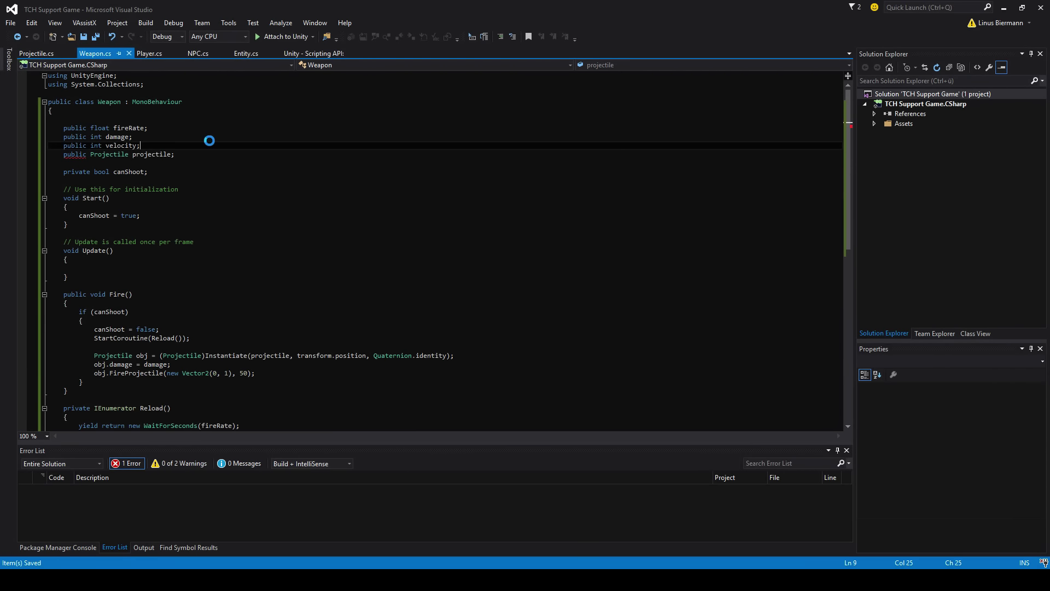
scroll(201, 332, "down", 3)
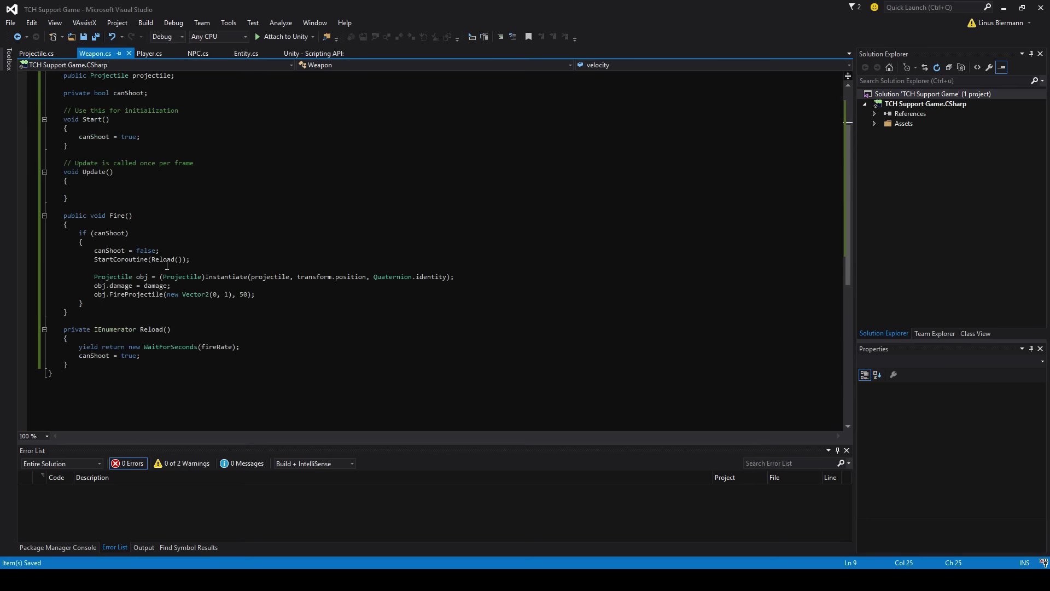
left_click(252, 294)
key("BackSpace")
key("BackSpace")
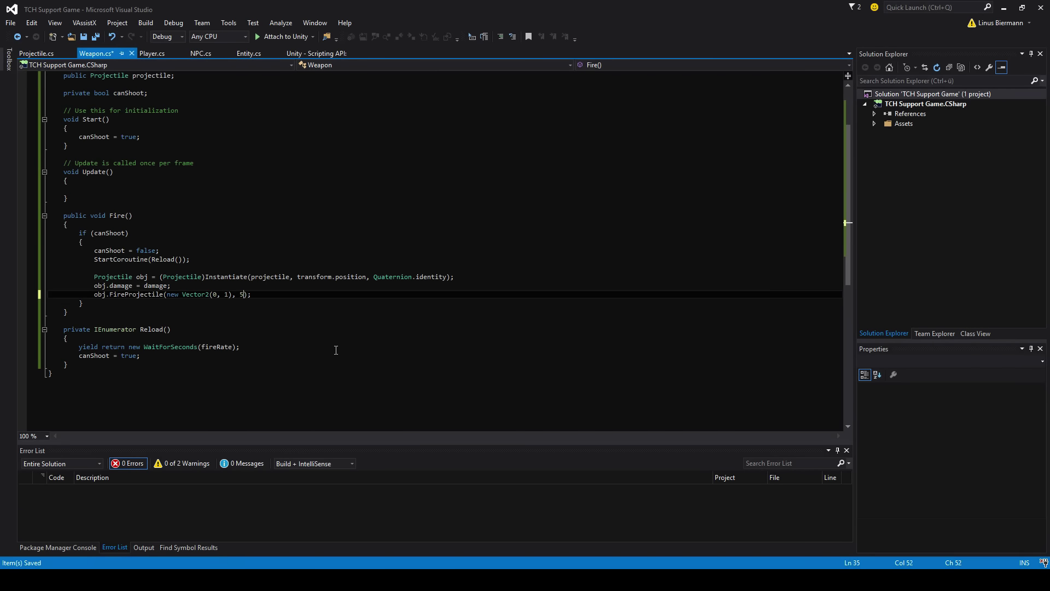
type("velocity")
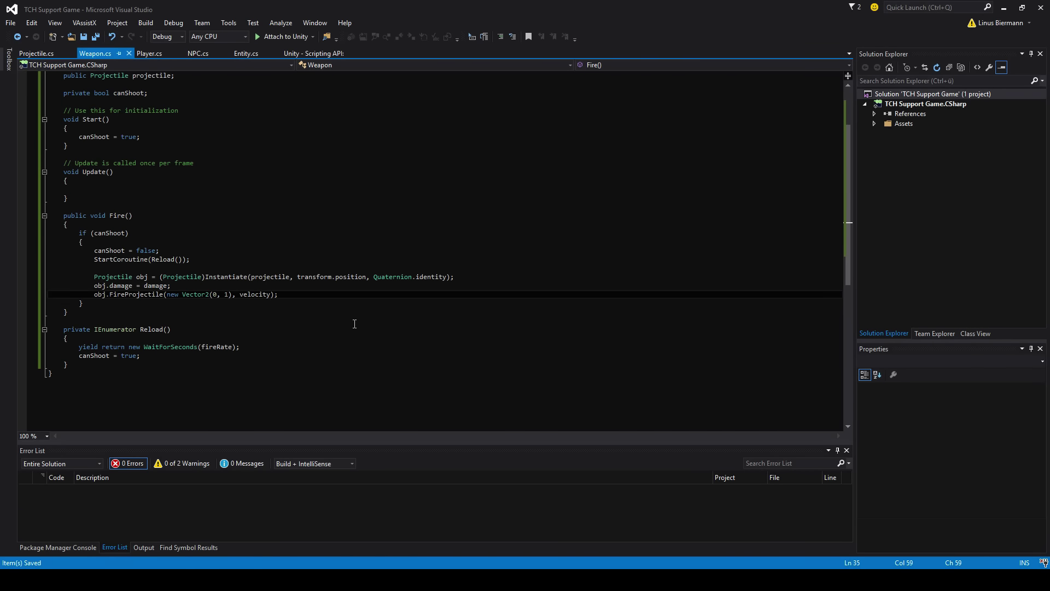
scroll(303, 199, "up", 3)
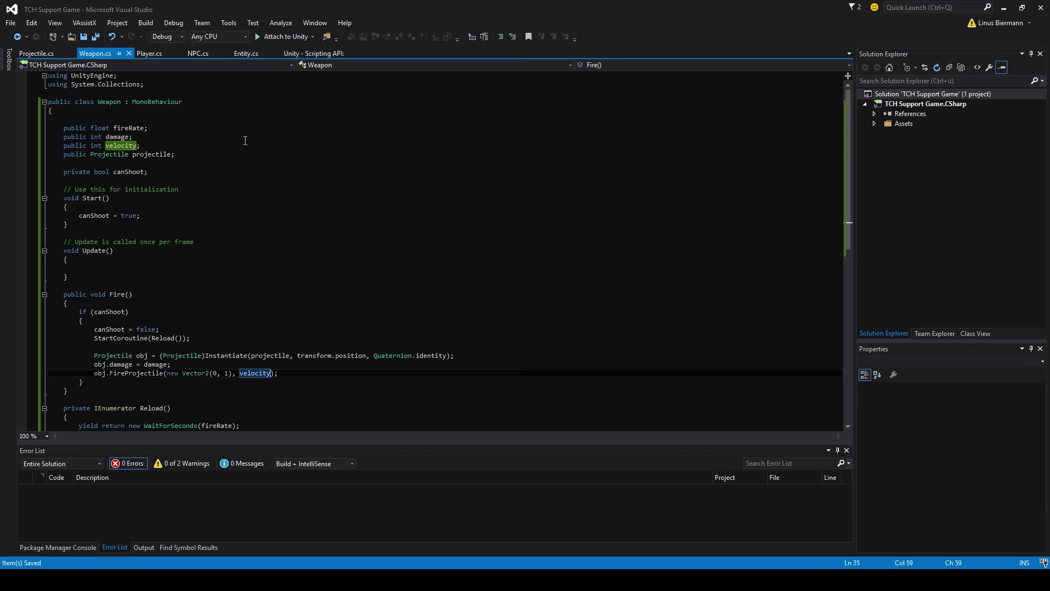
In Projectile.cs, add a 'public float deathTimer;' field below damage and save.
left_click(36, 53)
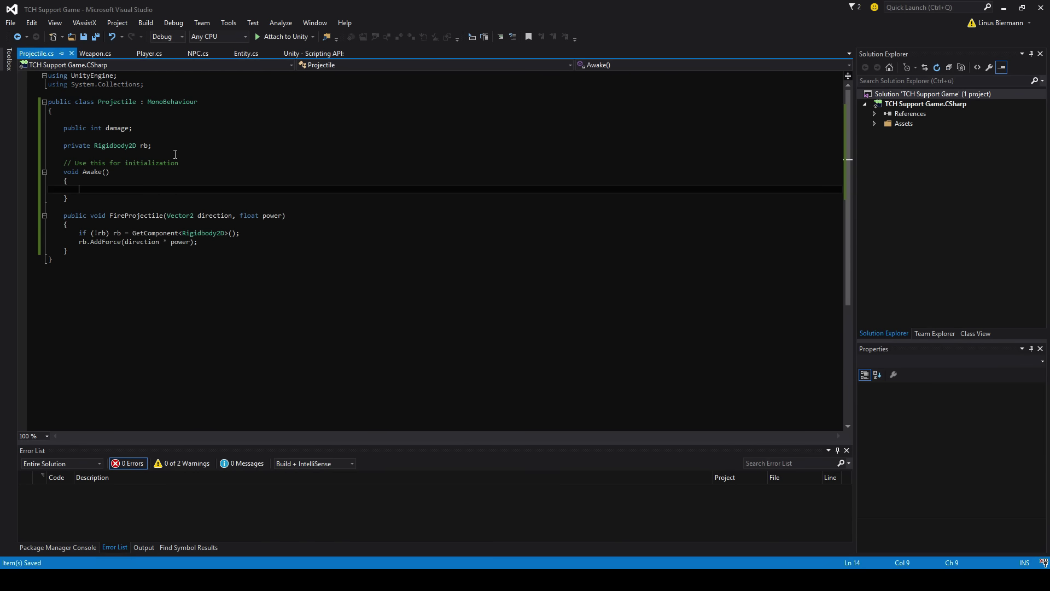
left_click(175, 133)
type("publi")
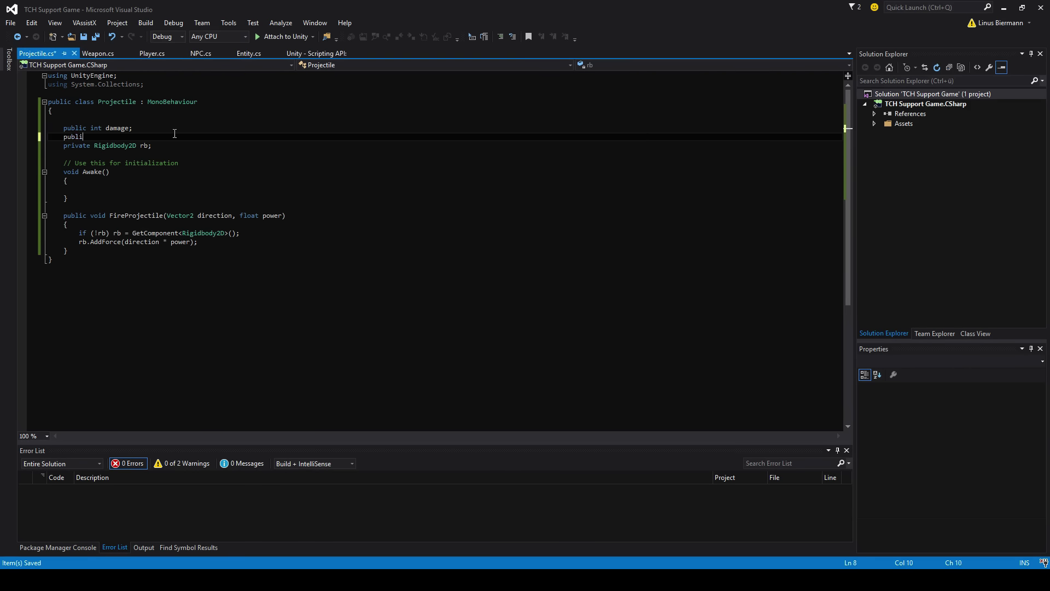
type("c float deathTimer;")
key("ctrl+s")
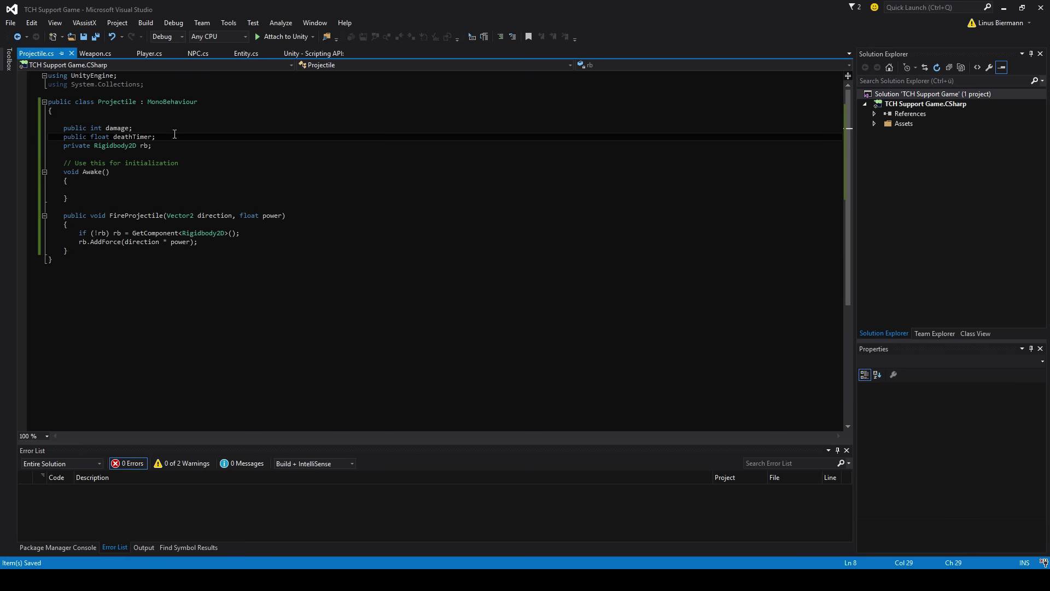
Call Destroy(gameObject, deathTimer) in Awake, save, and review the deathTimer references.
left_click(103, 190)
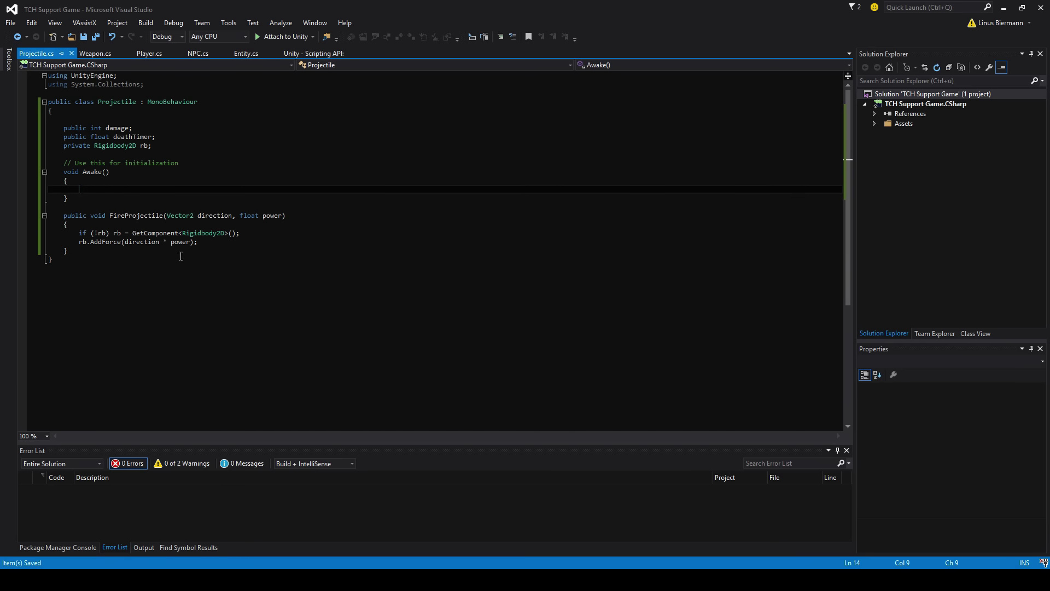
type("Destroy(")
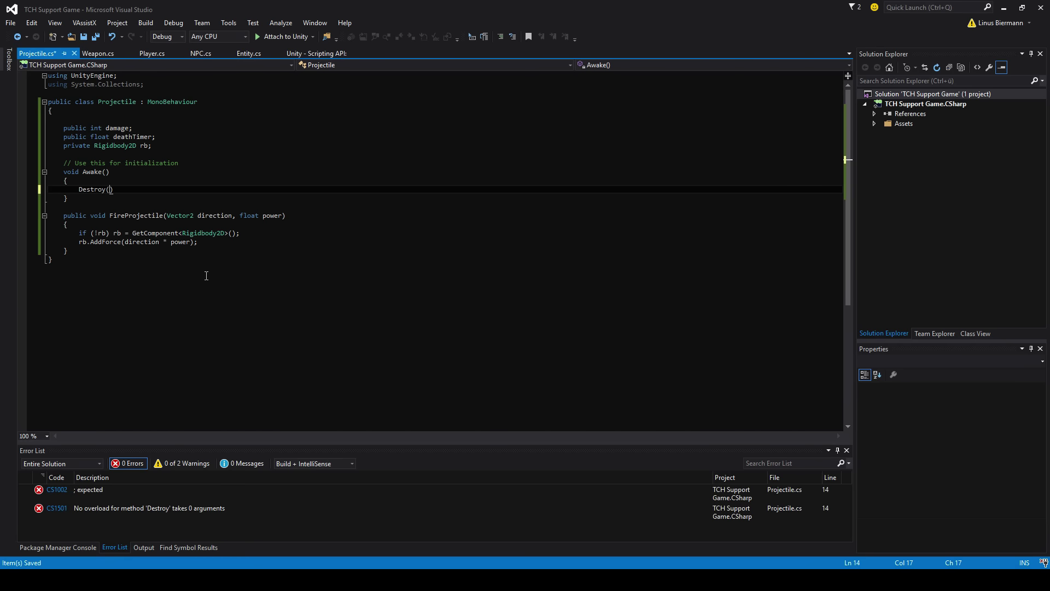
type("gameObject, ")
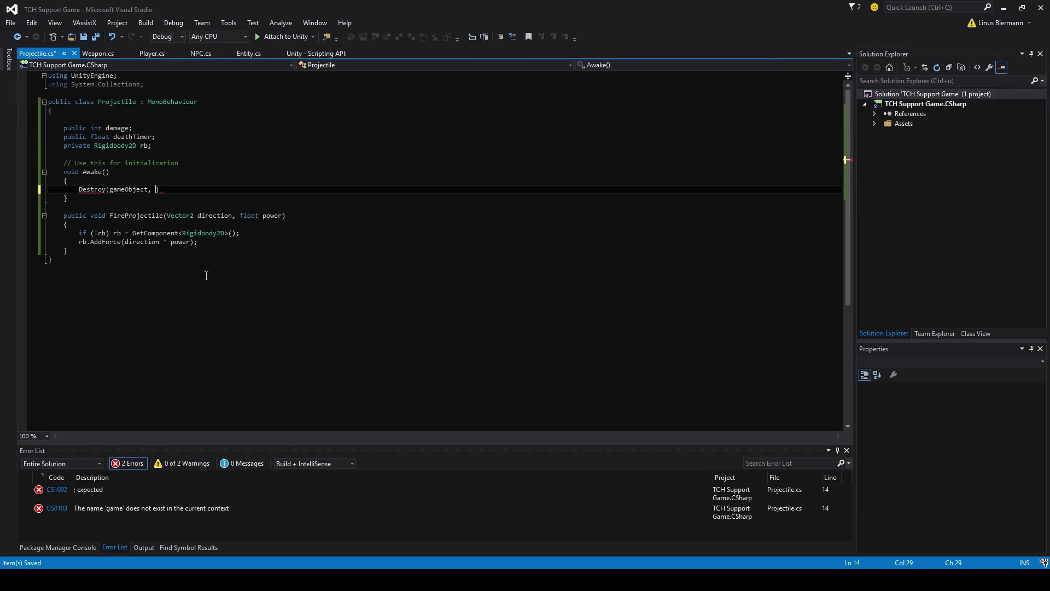
type("deathTimer);")
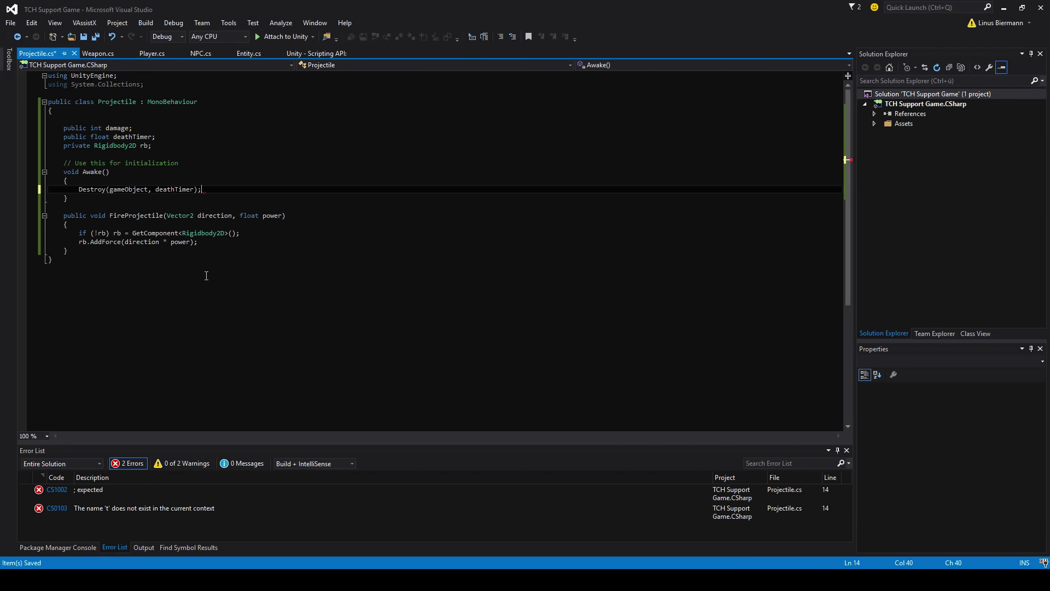
key("ctrl+s")
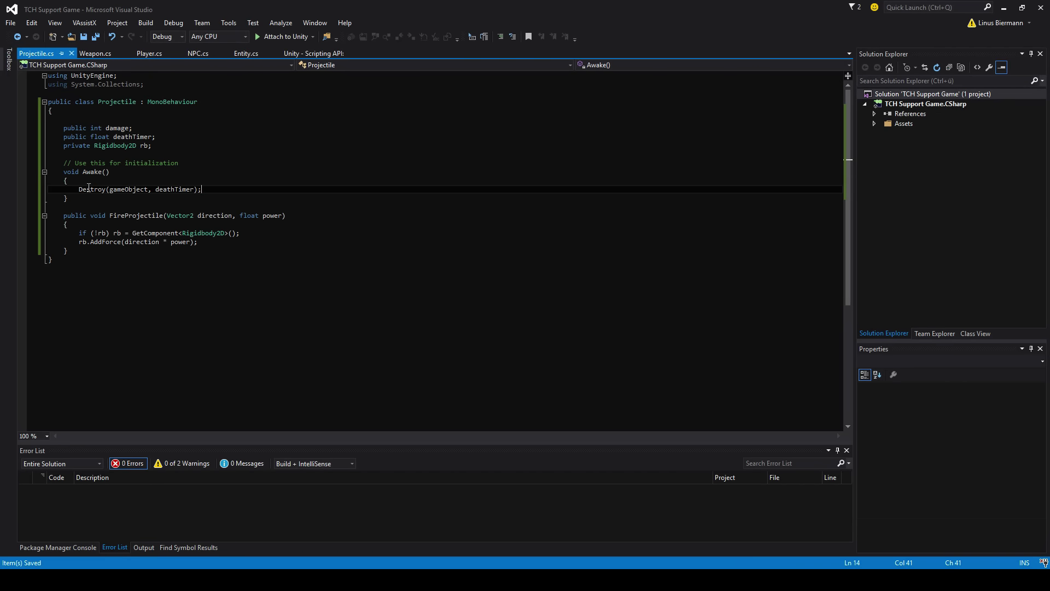
left_click_drag(148, 189, 129, 184)
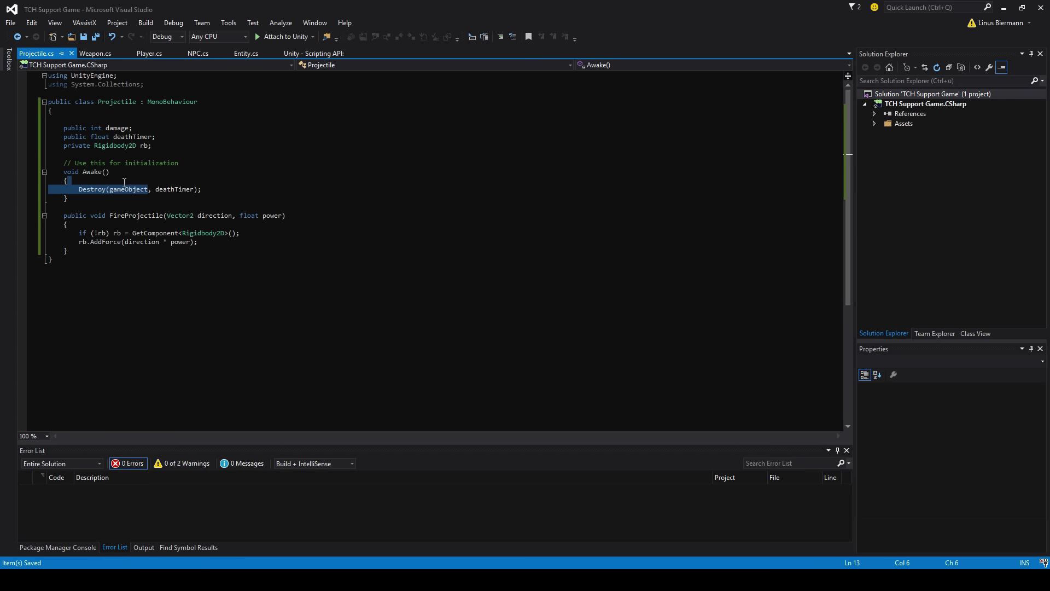
double_click(159, 189)
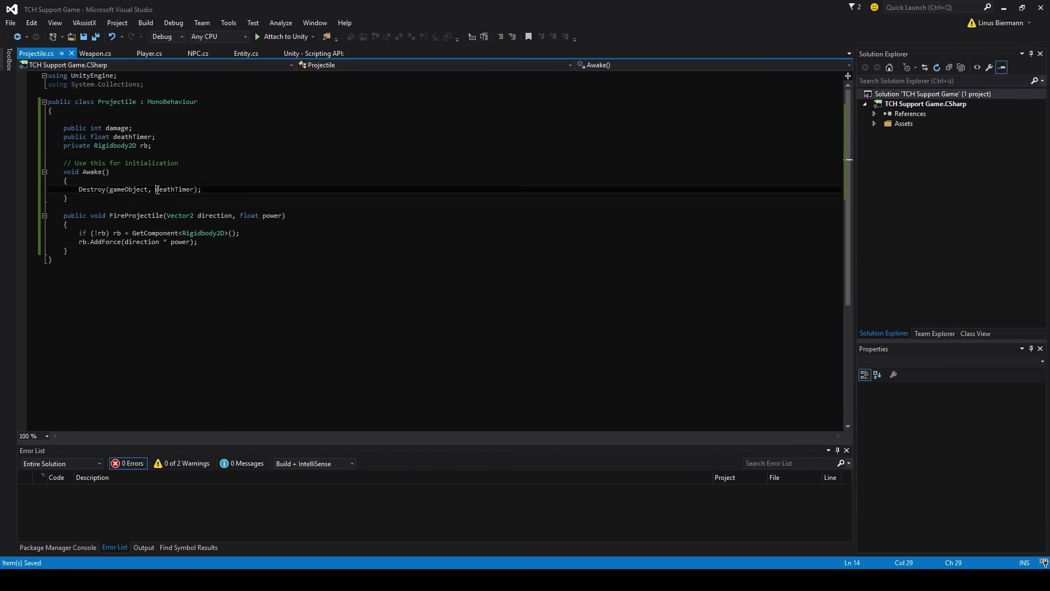
left_click(193, 189)
key("Up")
key("Up")
key("Up")
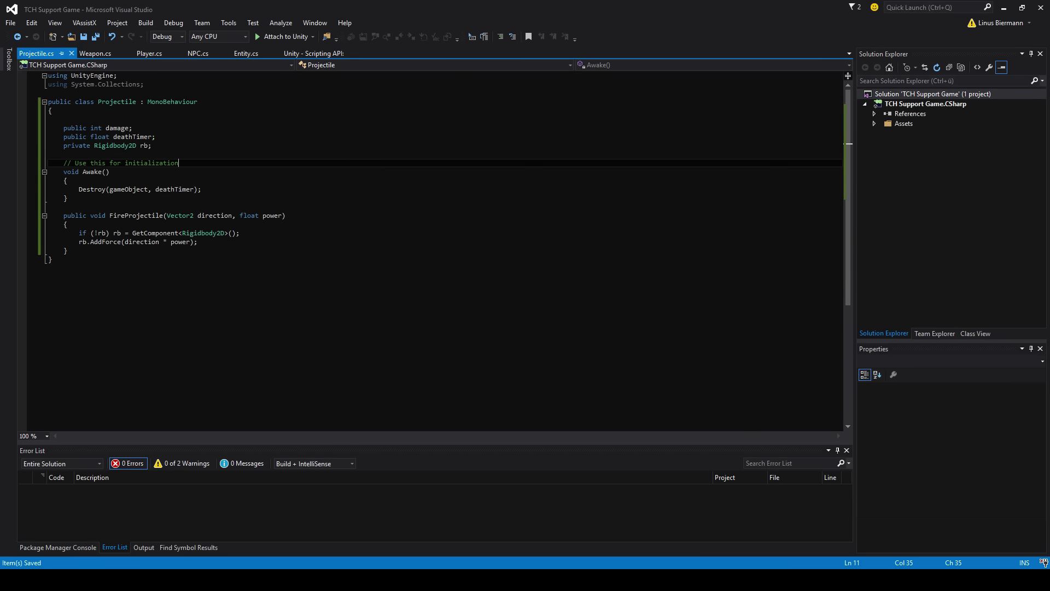
key("alt+Tab")
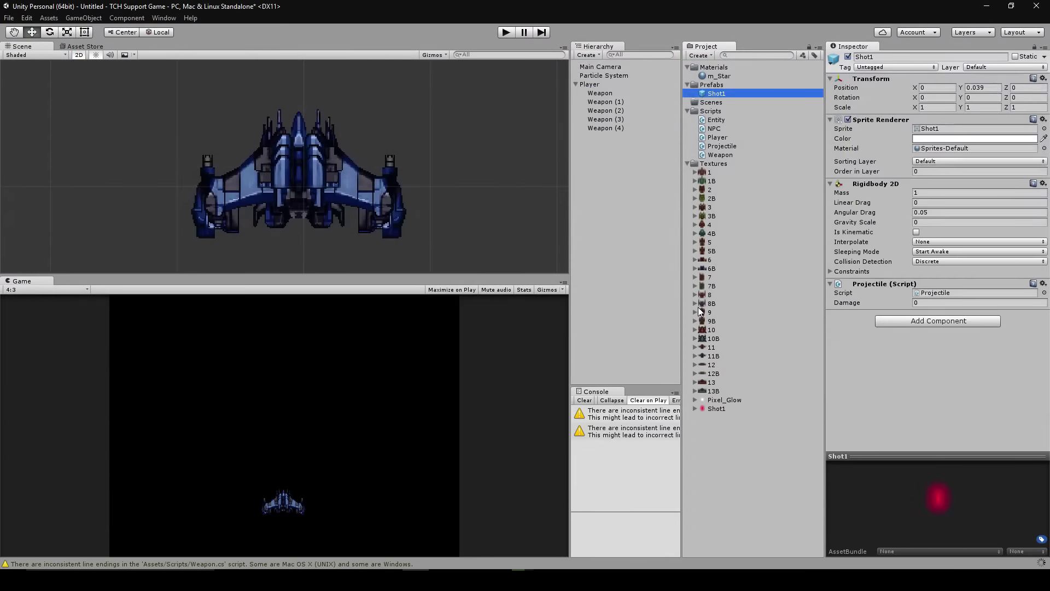
Enter a Death Timer of 10 on Shot1's Projectile component and pan the Scene view around the camera frame.
left_click(928, 311)
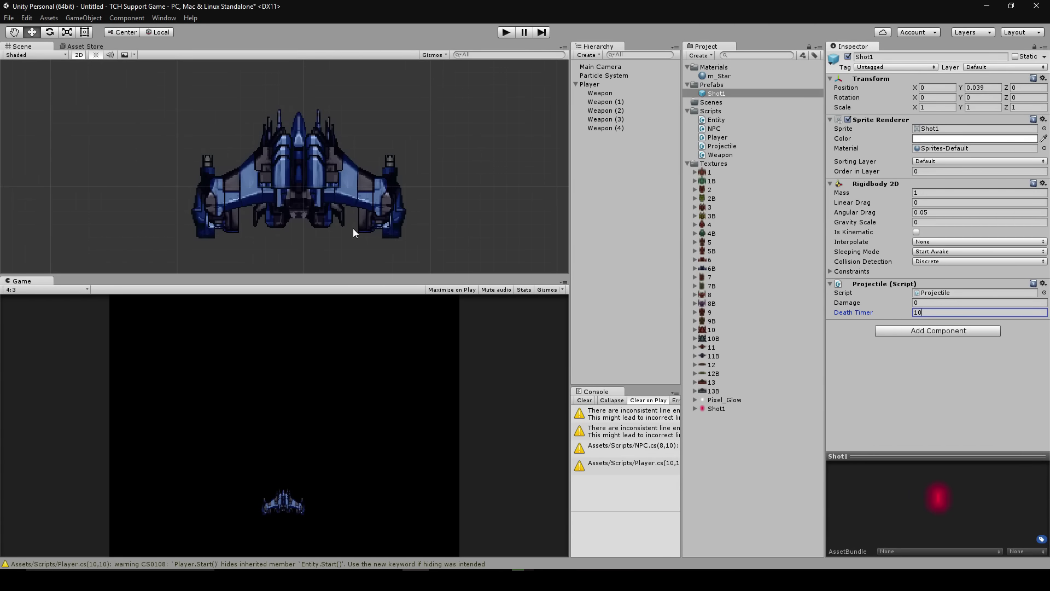
scroll(353, 228, "down", 5)
mouse_move(363, 194)
middle_mouse_down()
mouse_move(353, 217)
mouse_move(346, 157)
middle_mouse_up()
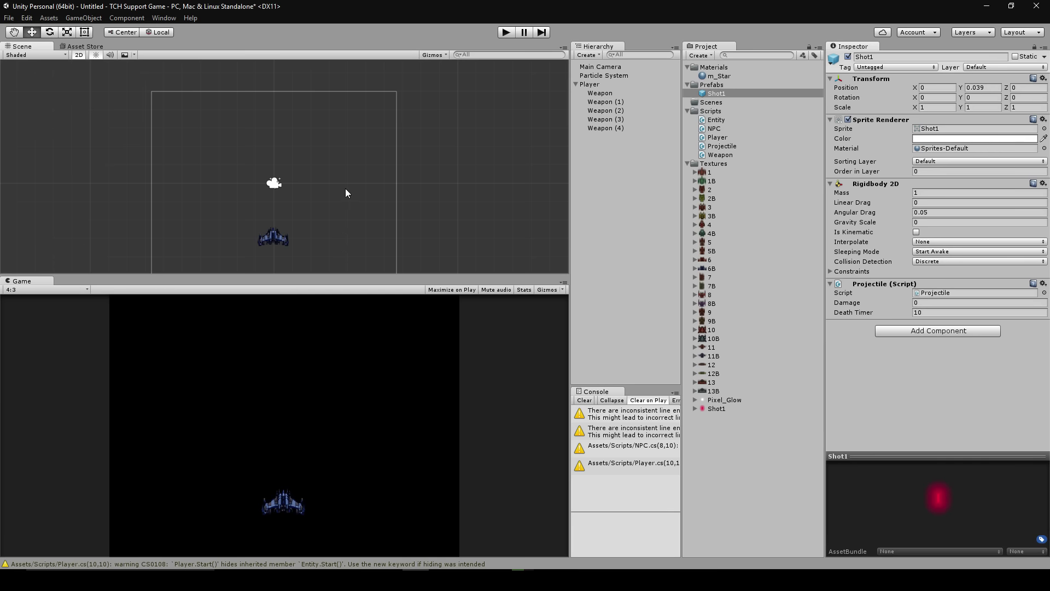
middle_click_drag(361, 153, 364, 222)
scroll(363, 221, "up", 2)
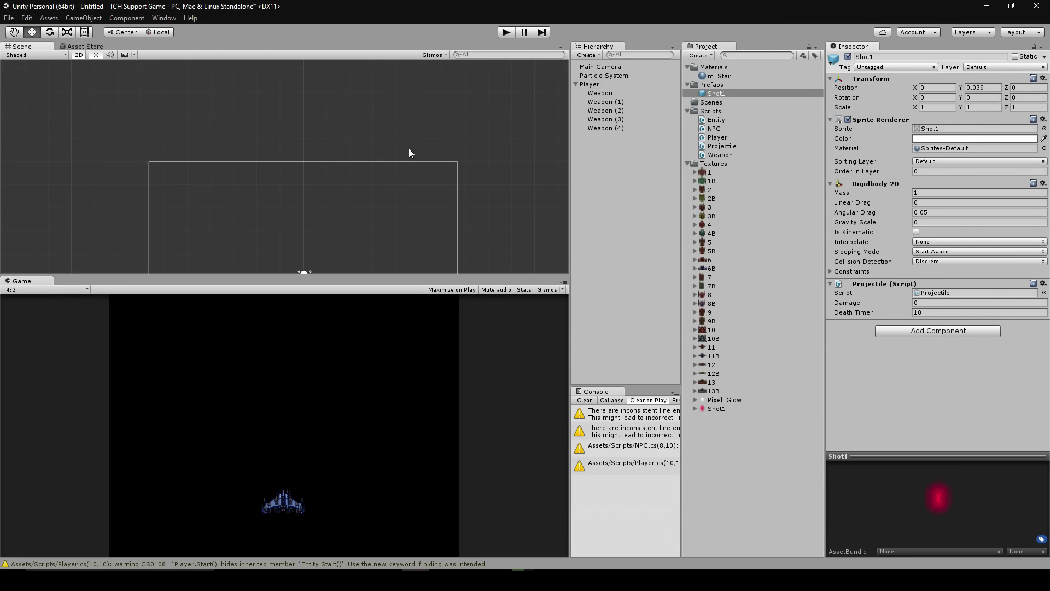
middle_click_drag(396, 145, 366, 175)
scroll(351, 195, "up", 1)
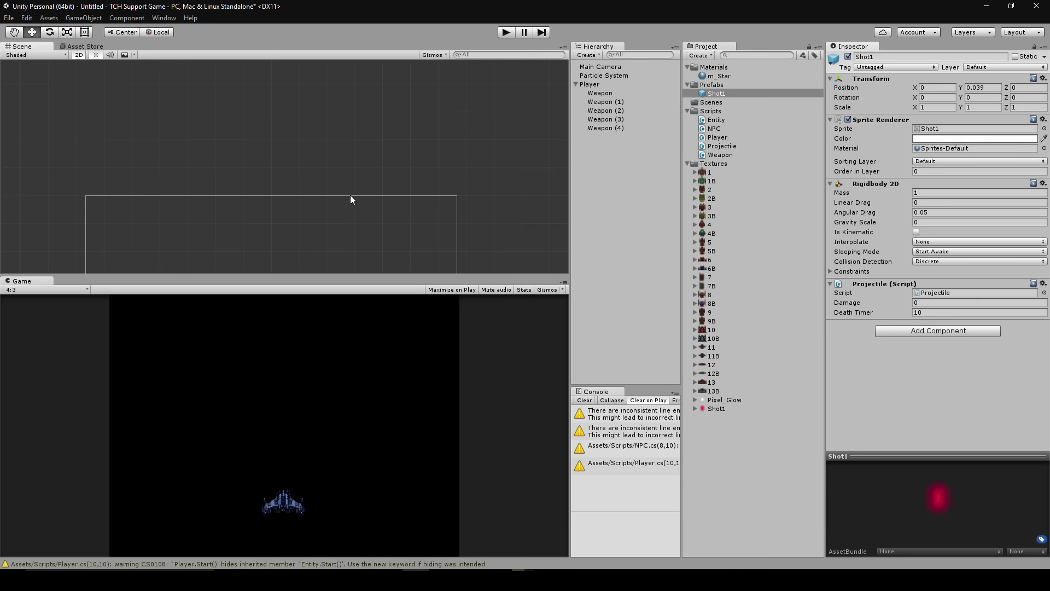
scroll(350, 199, "down", 3)
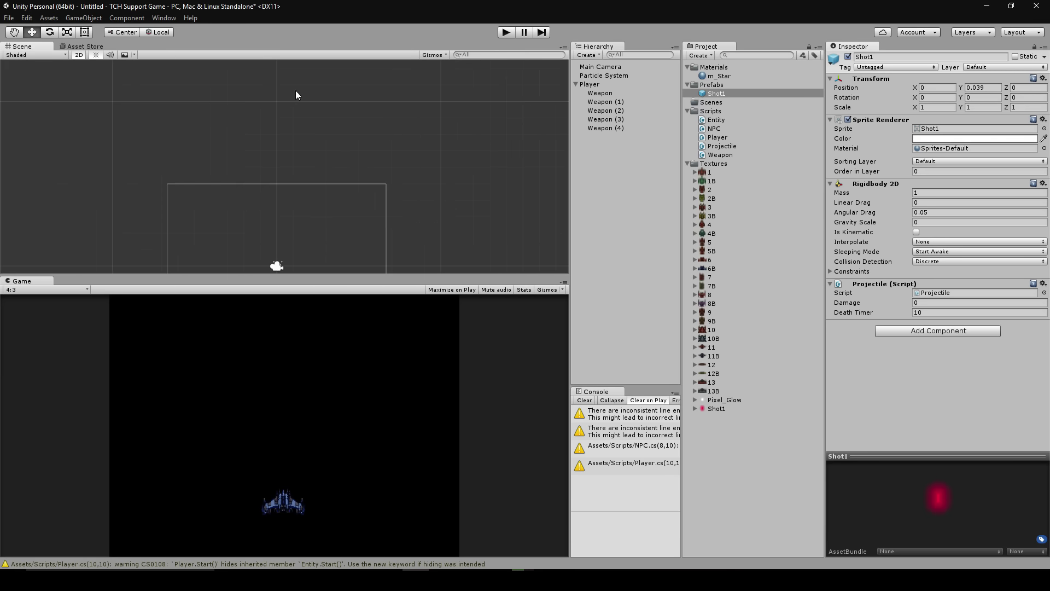
middle_click_drag(327, 173, 305, 187)
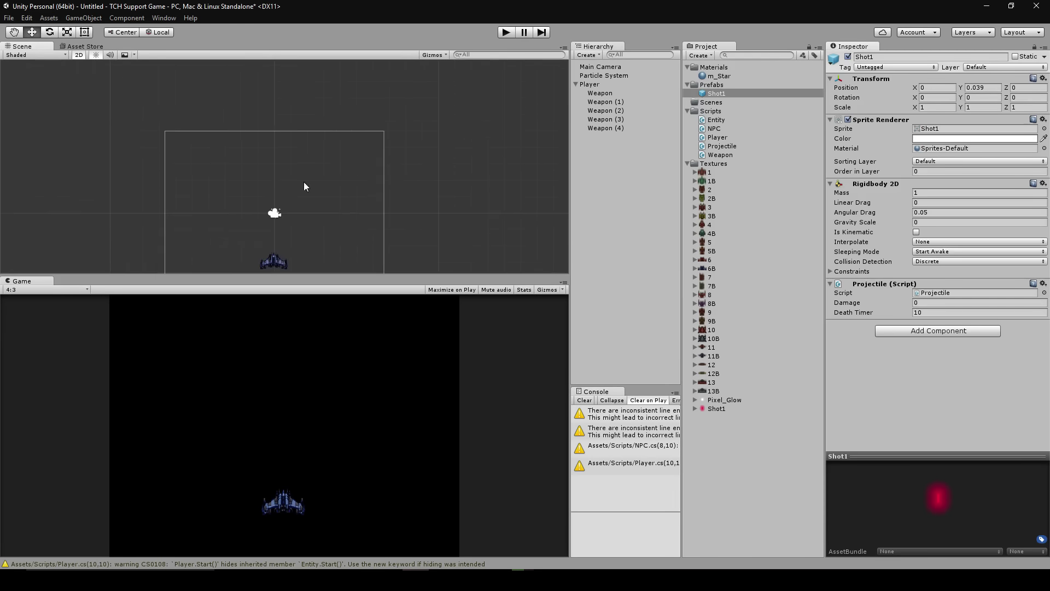
middle_click_drag(286, 144, 300, 171)
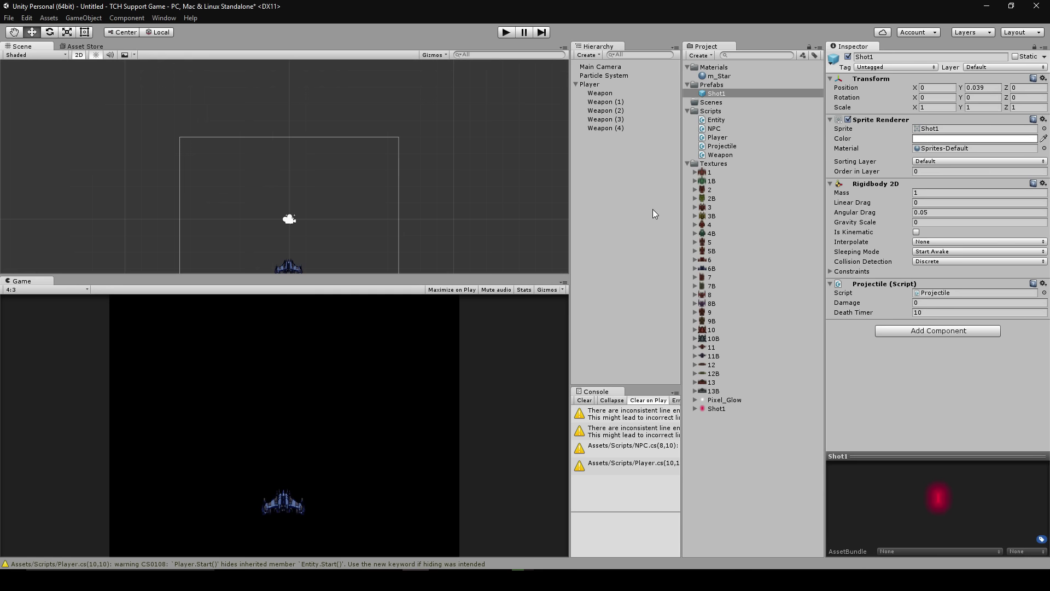
Set Velocity to 100 on all five selected weapons.
left_click(578, 94)
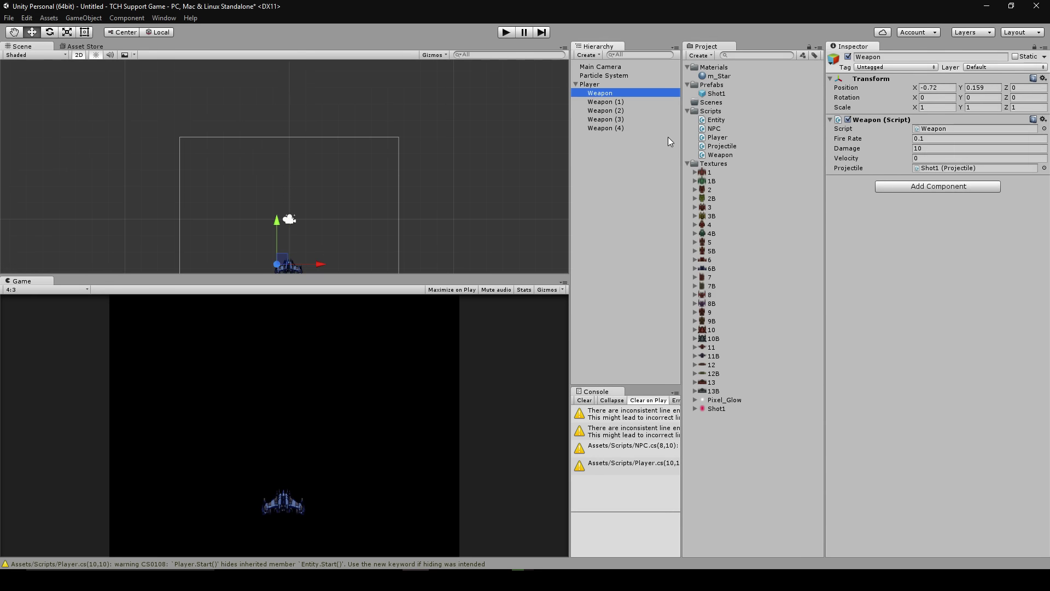
left_click(609, 128, "shift")
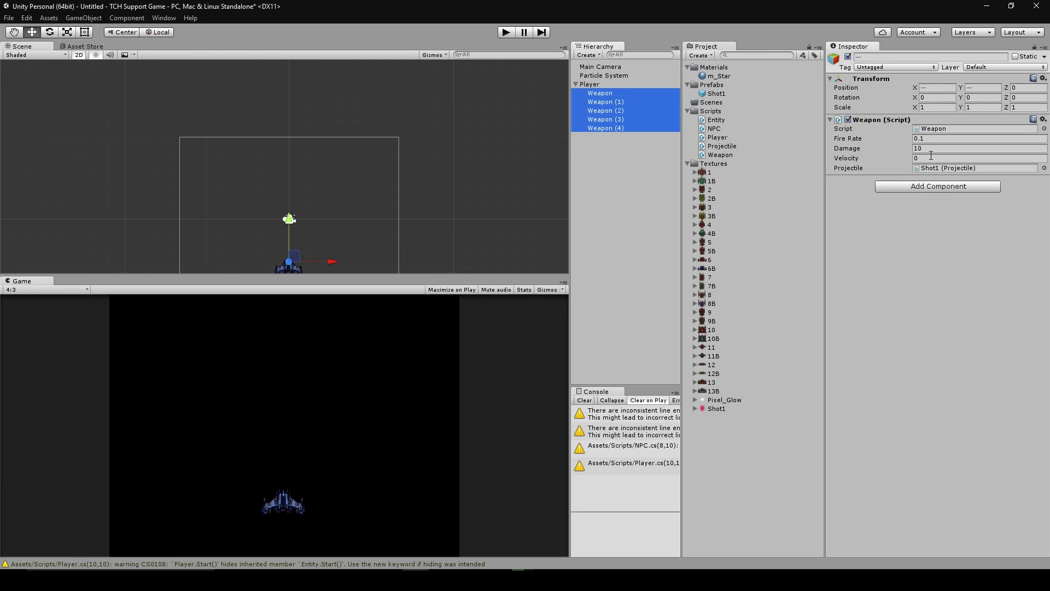
left_click(940, 158)
type("100")
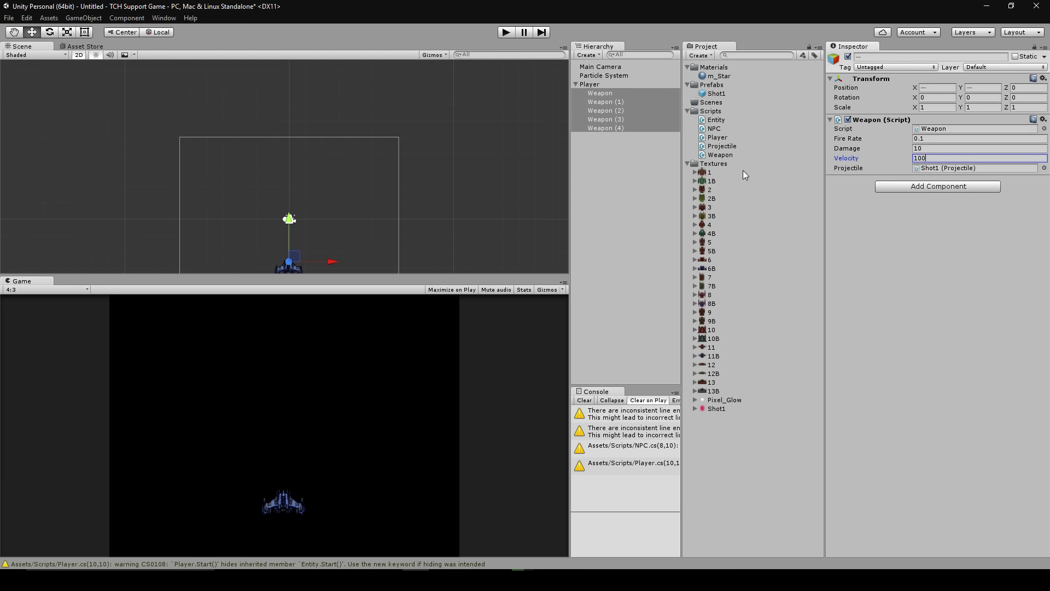
Set Fire Rate to 0.5 on Weapon (1) and Weapon (3), then pan toward the ship.
left_click(613, 108)
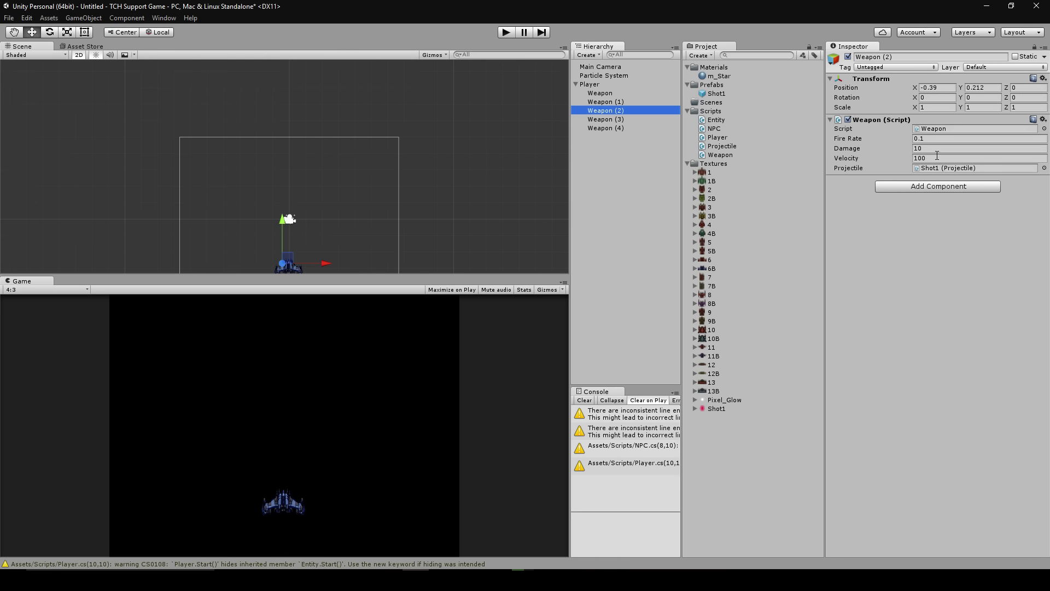
left_click(605, 102)
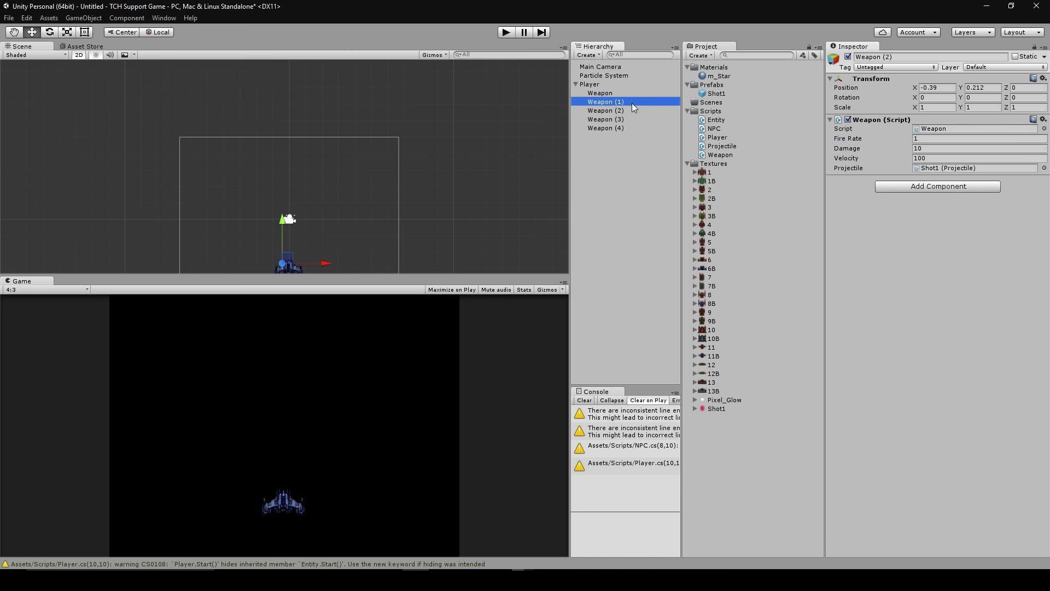
left_click(950, 140)
left_click(950, 139)
type("0.5")
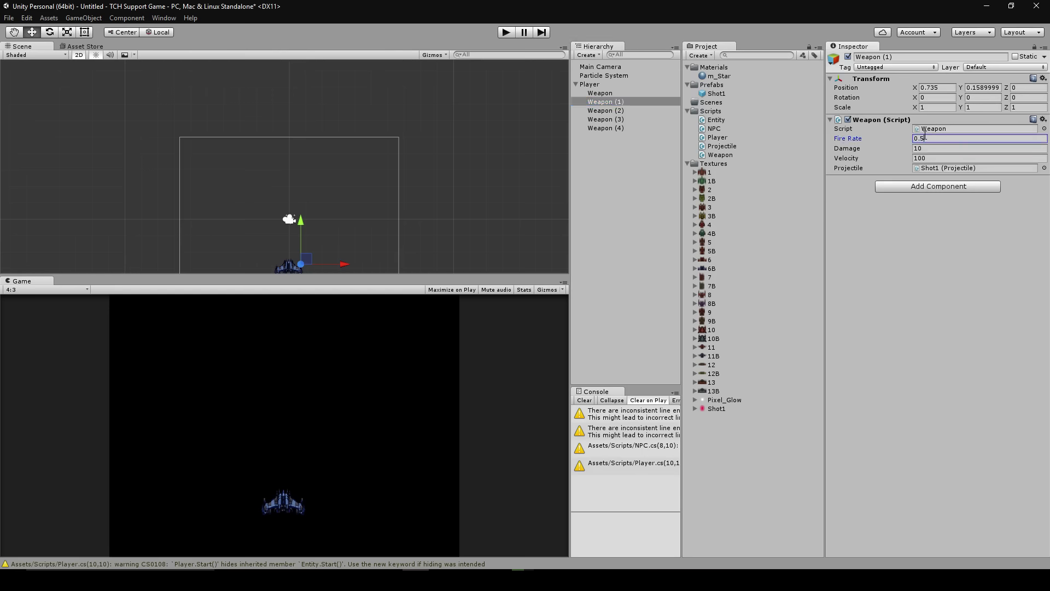
left_click(611, 119)
left_click(938, 140)
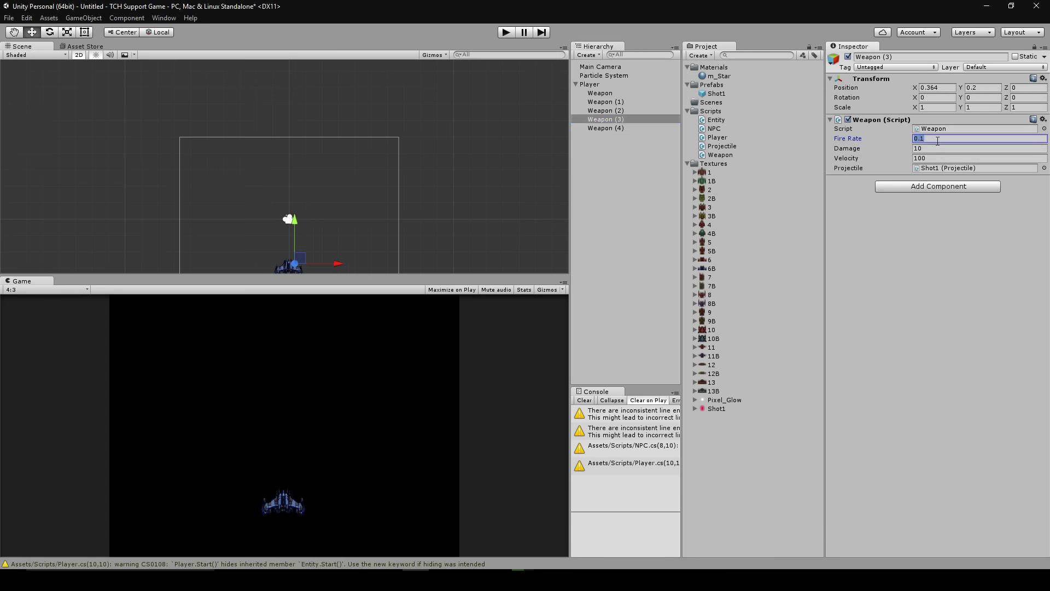
type("0.5")
middle_click_drag(328, 257, 370, 194)
scroll(282, 198, "up", 4)
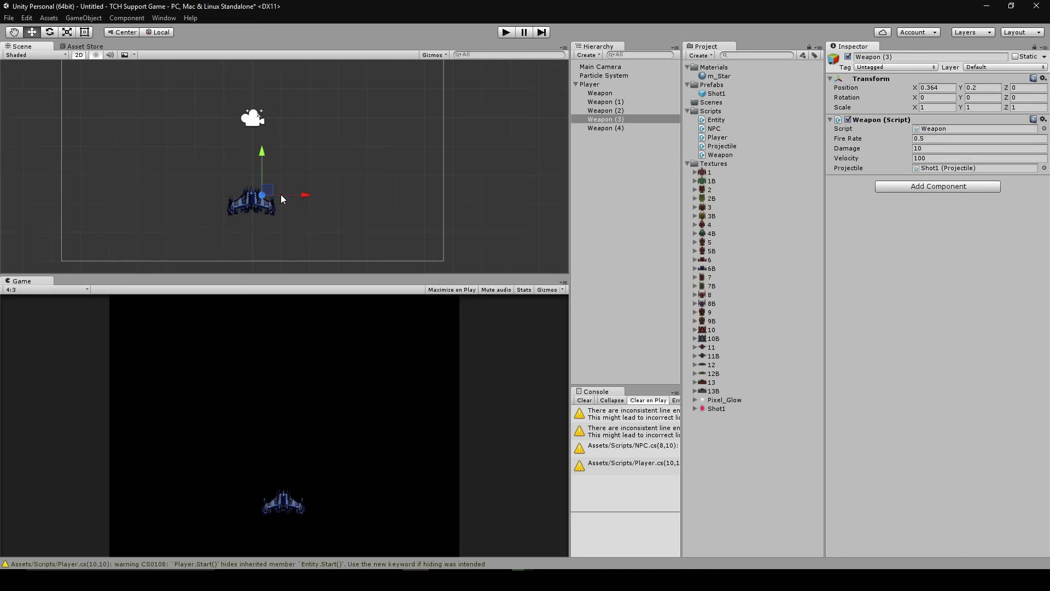
scroll(280, 195, "up", 2)
middle_click_drag(283, 186, 330, 247)
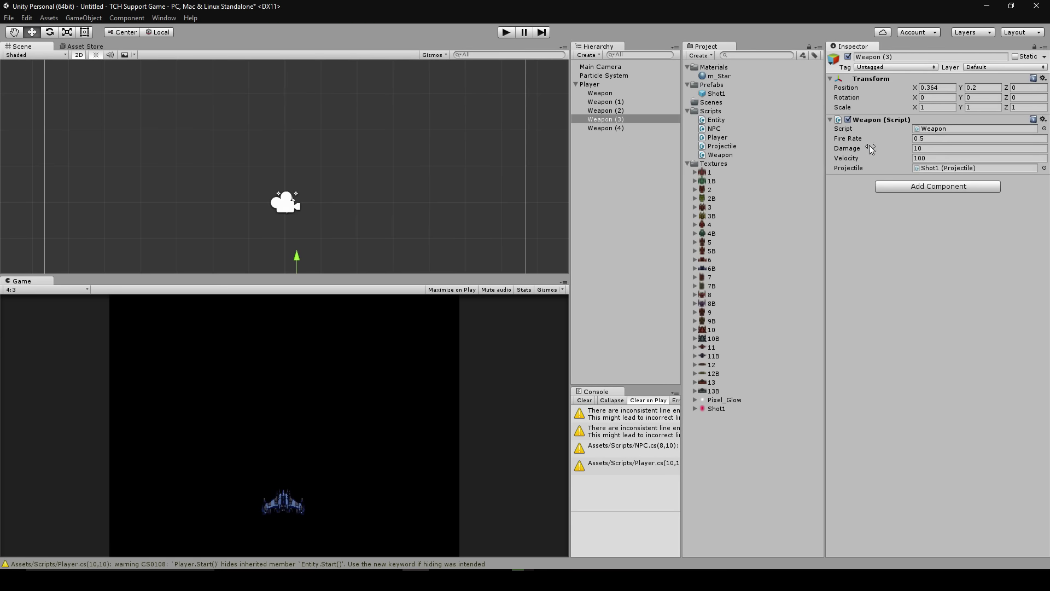
key("f")
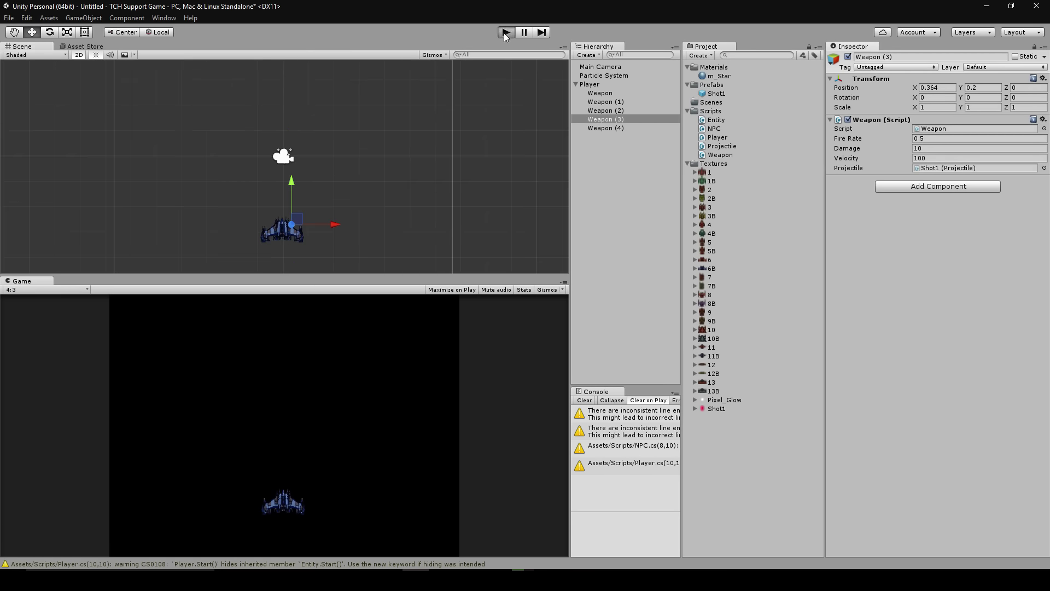
left_click(505, 32)
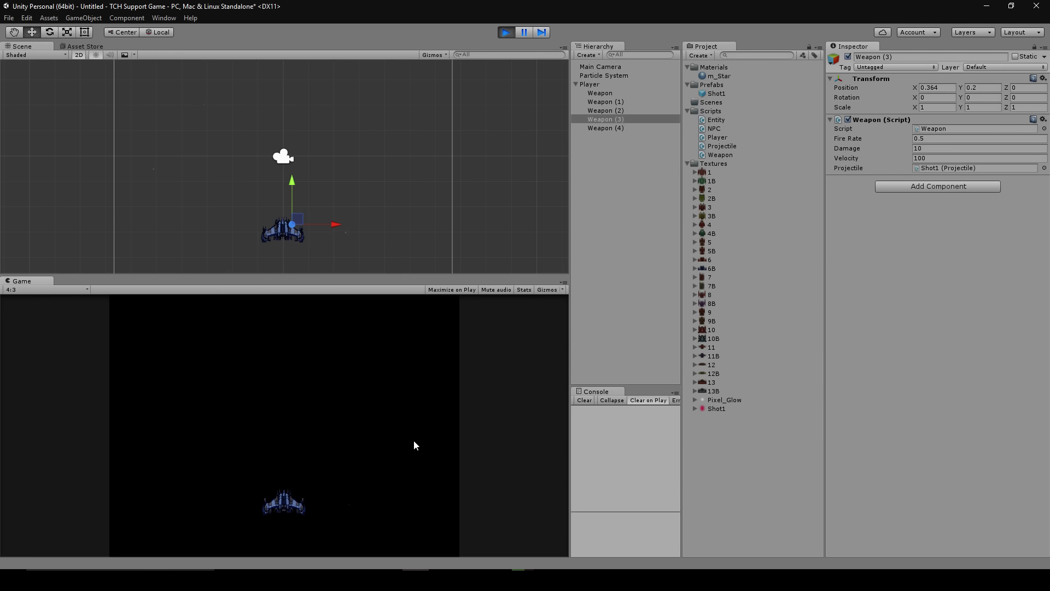
key("Left")
key("Right")
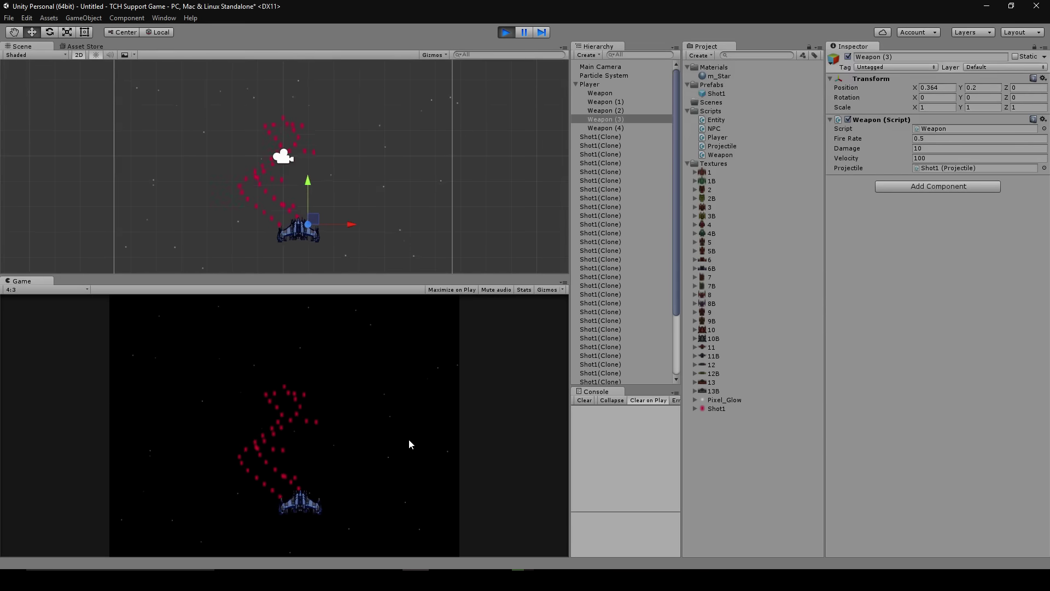
key("Left")
left_click(506, 32)
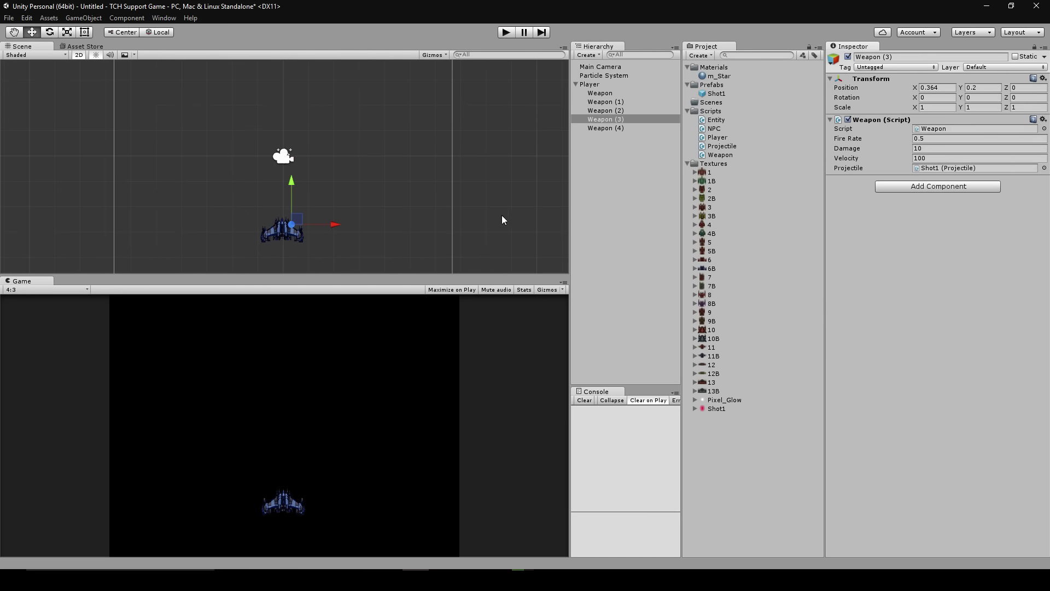
left_click(600, 162)
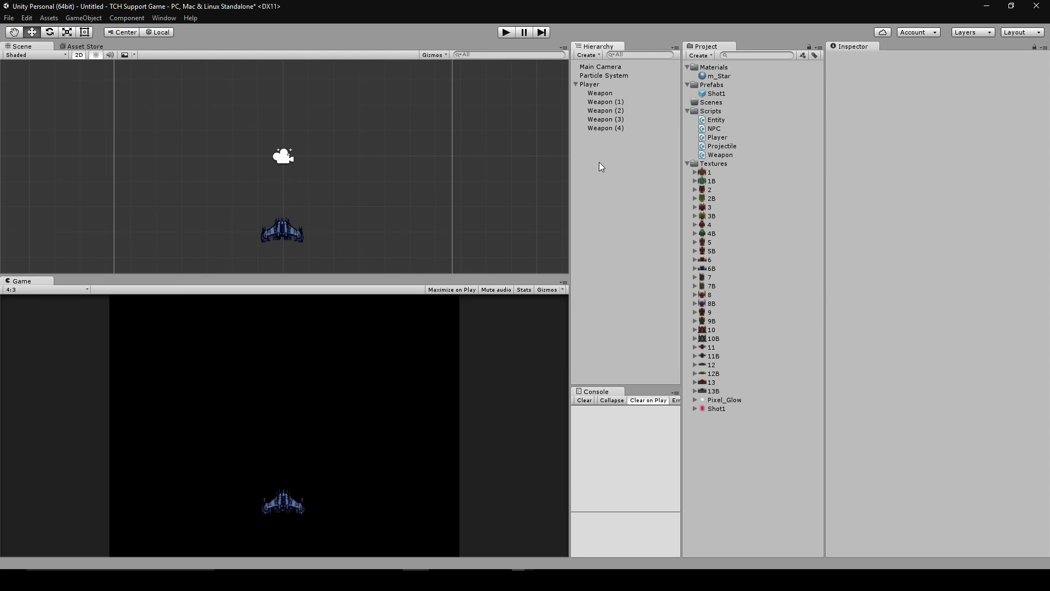
left_click(726, 97)
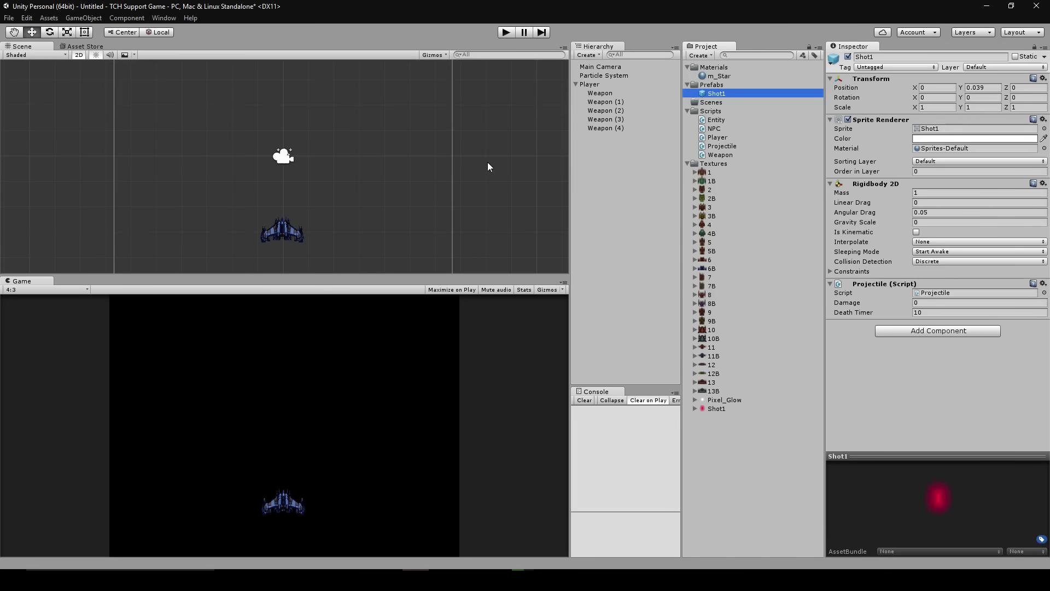
left_click(733, 118)
left_click(728, 93)
left_click(716, 80)
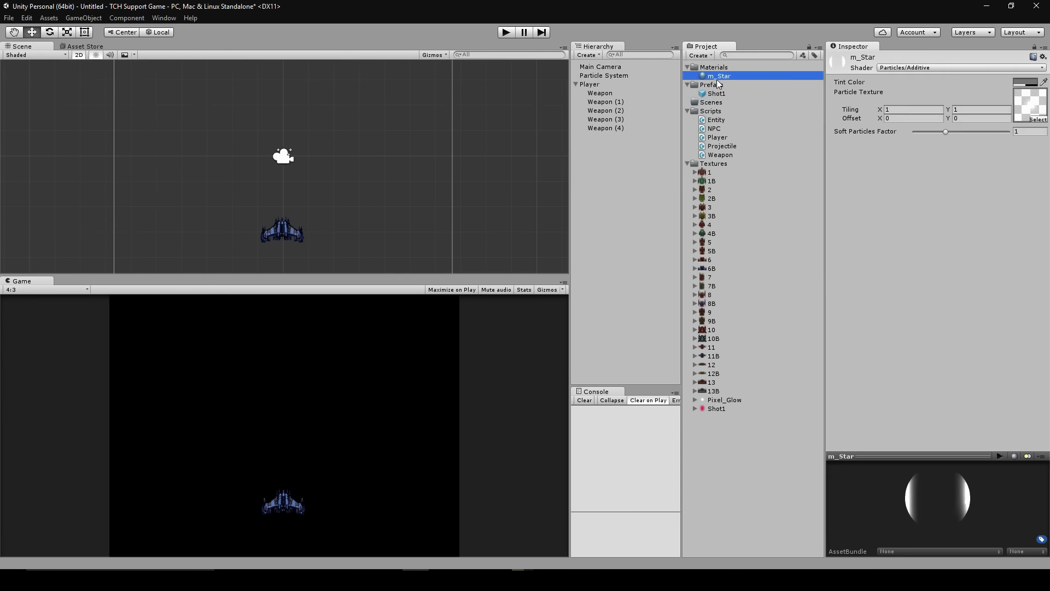
left_click(609, 94)
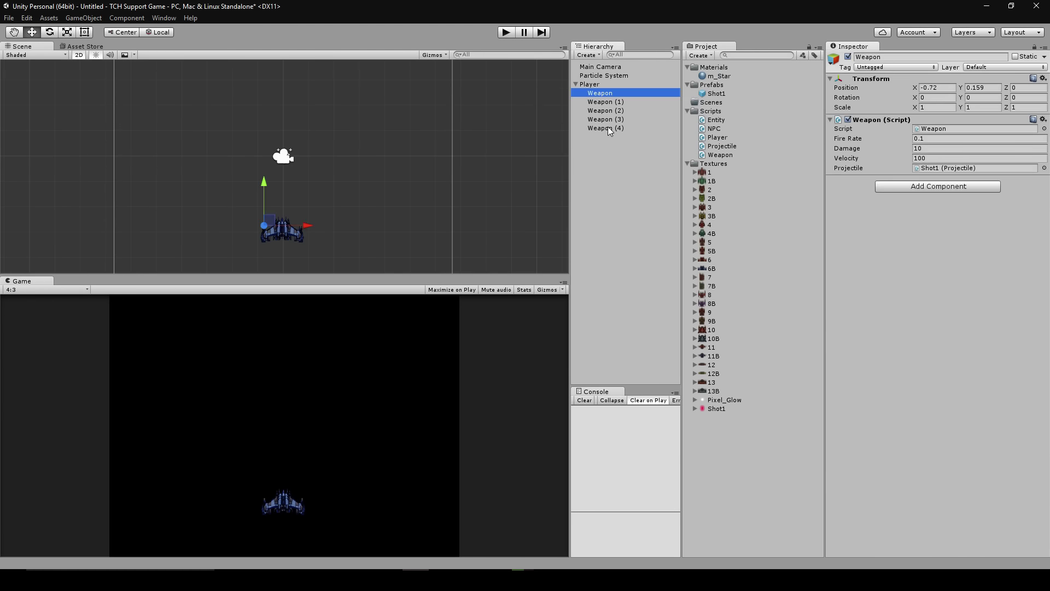
left_click(609, 127)
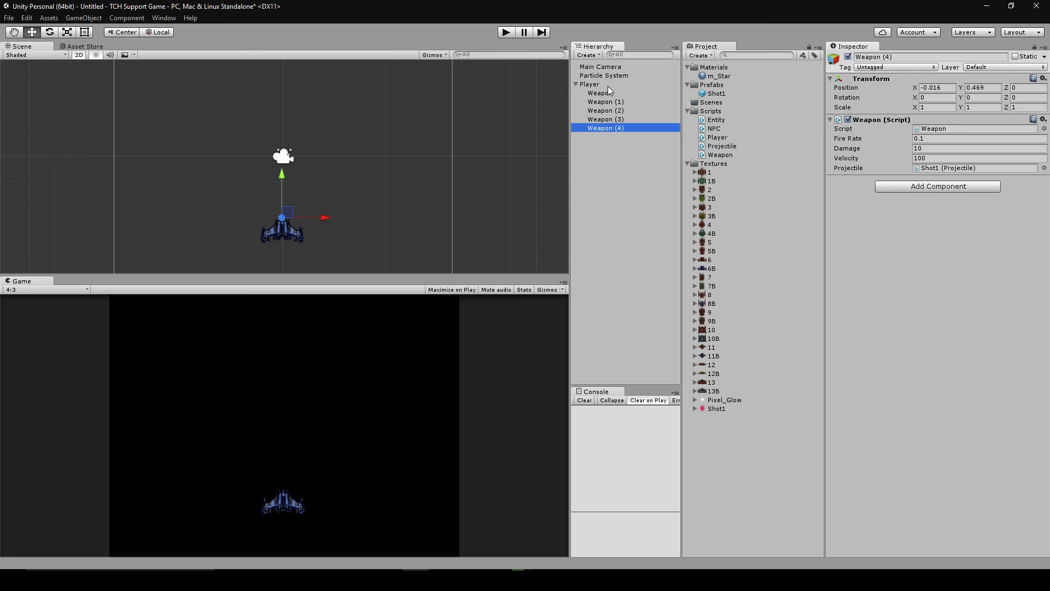